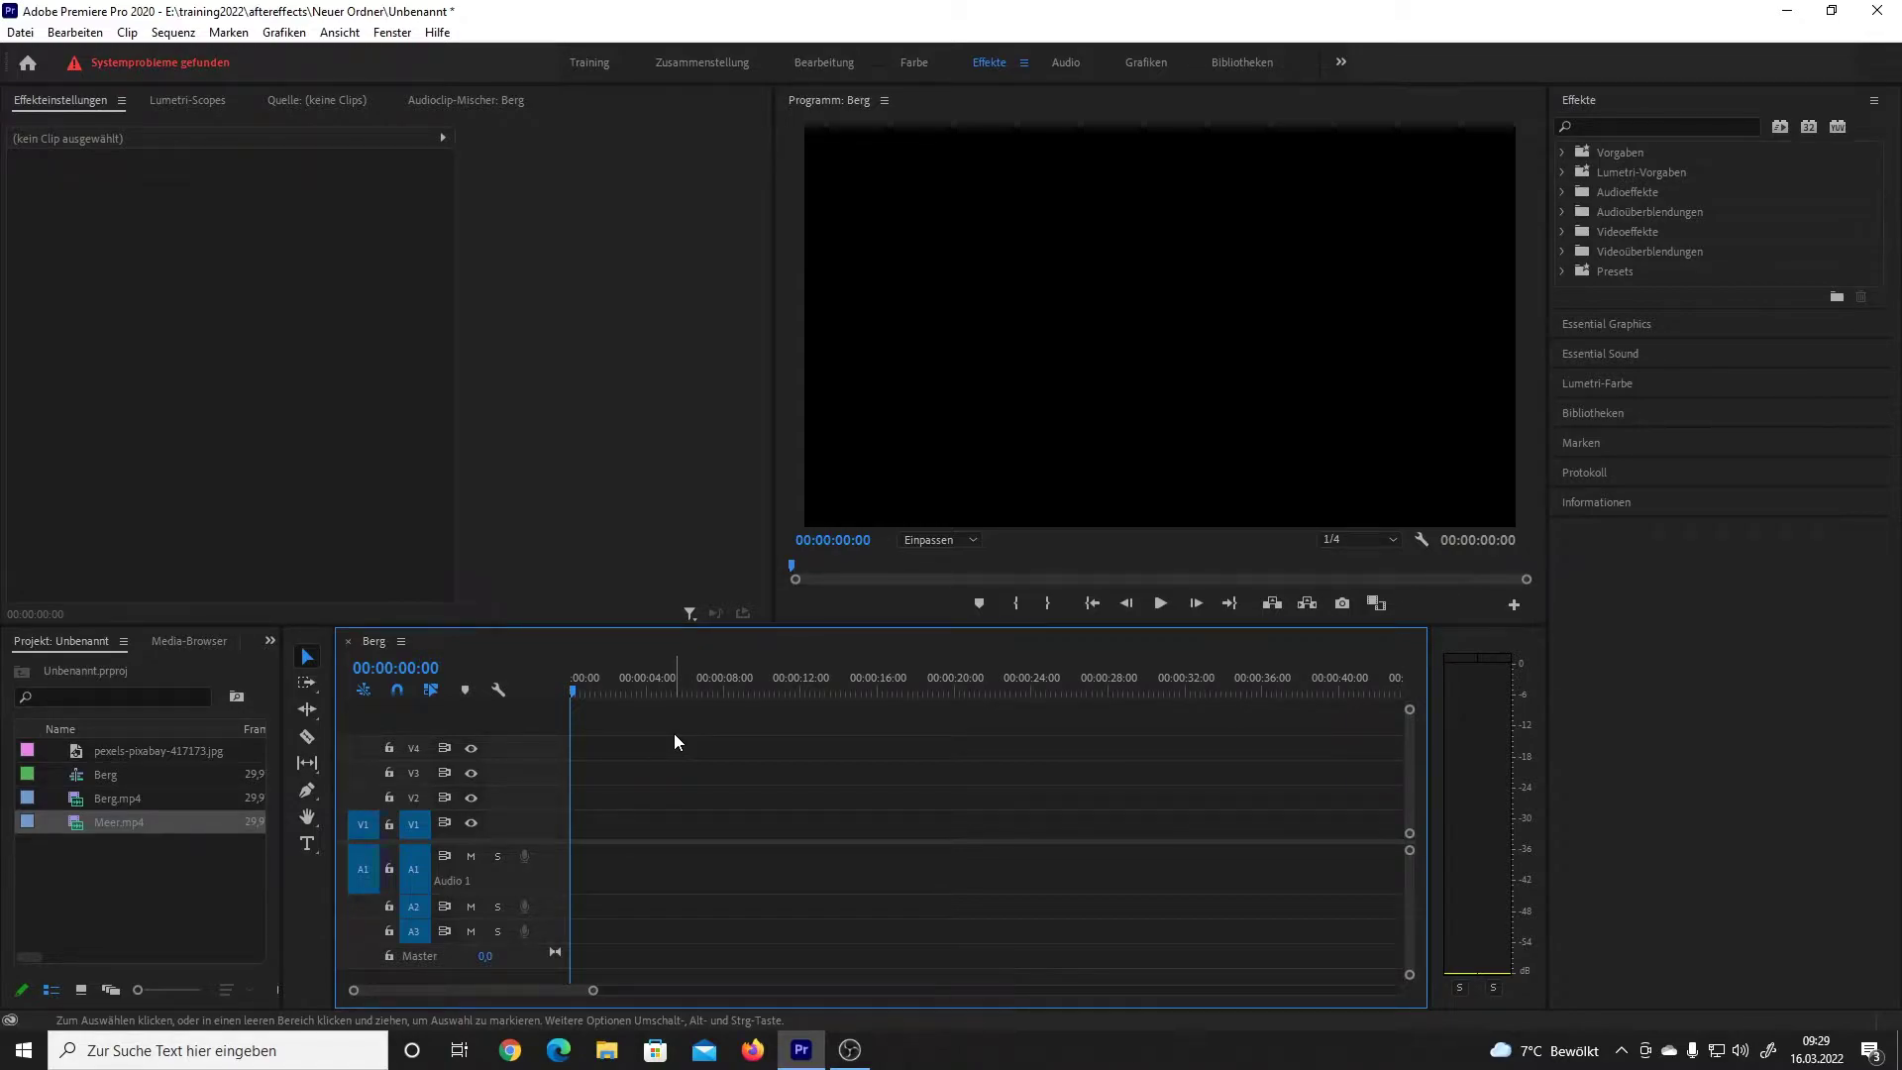
Step: Draw a text box across the upper middle of the frame, type TEXT, and select the word
click(306, 844)
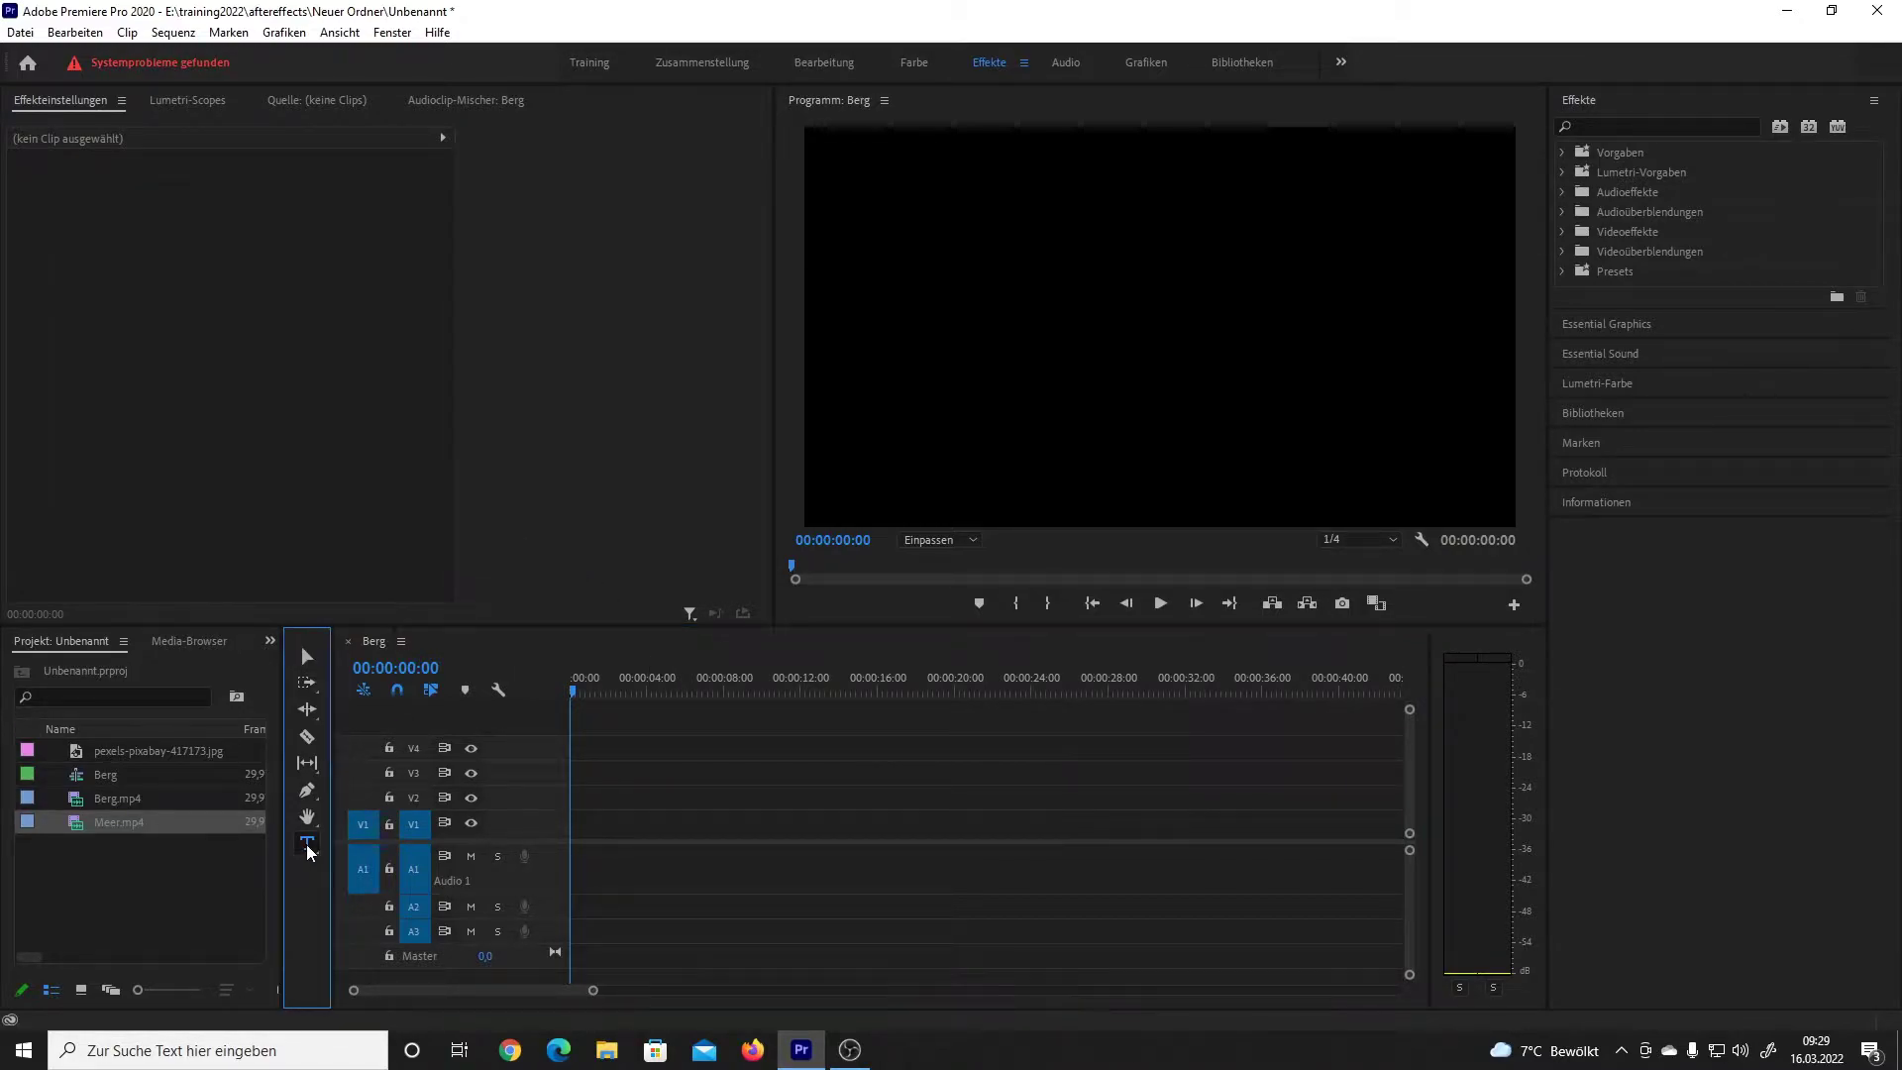
drag(912, 258, 1418, 419)
text(TEC)
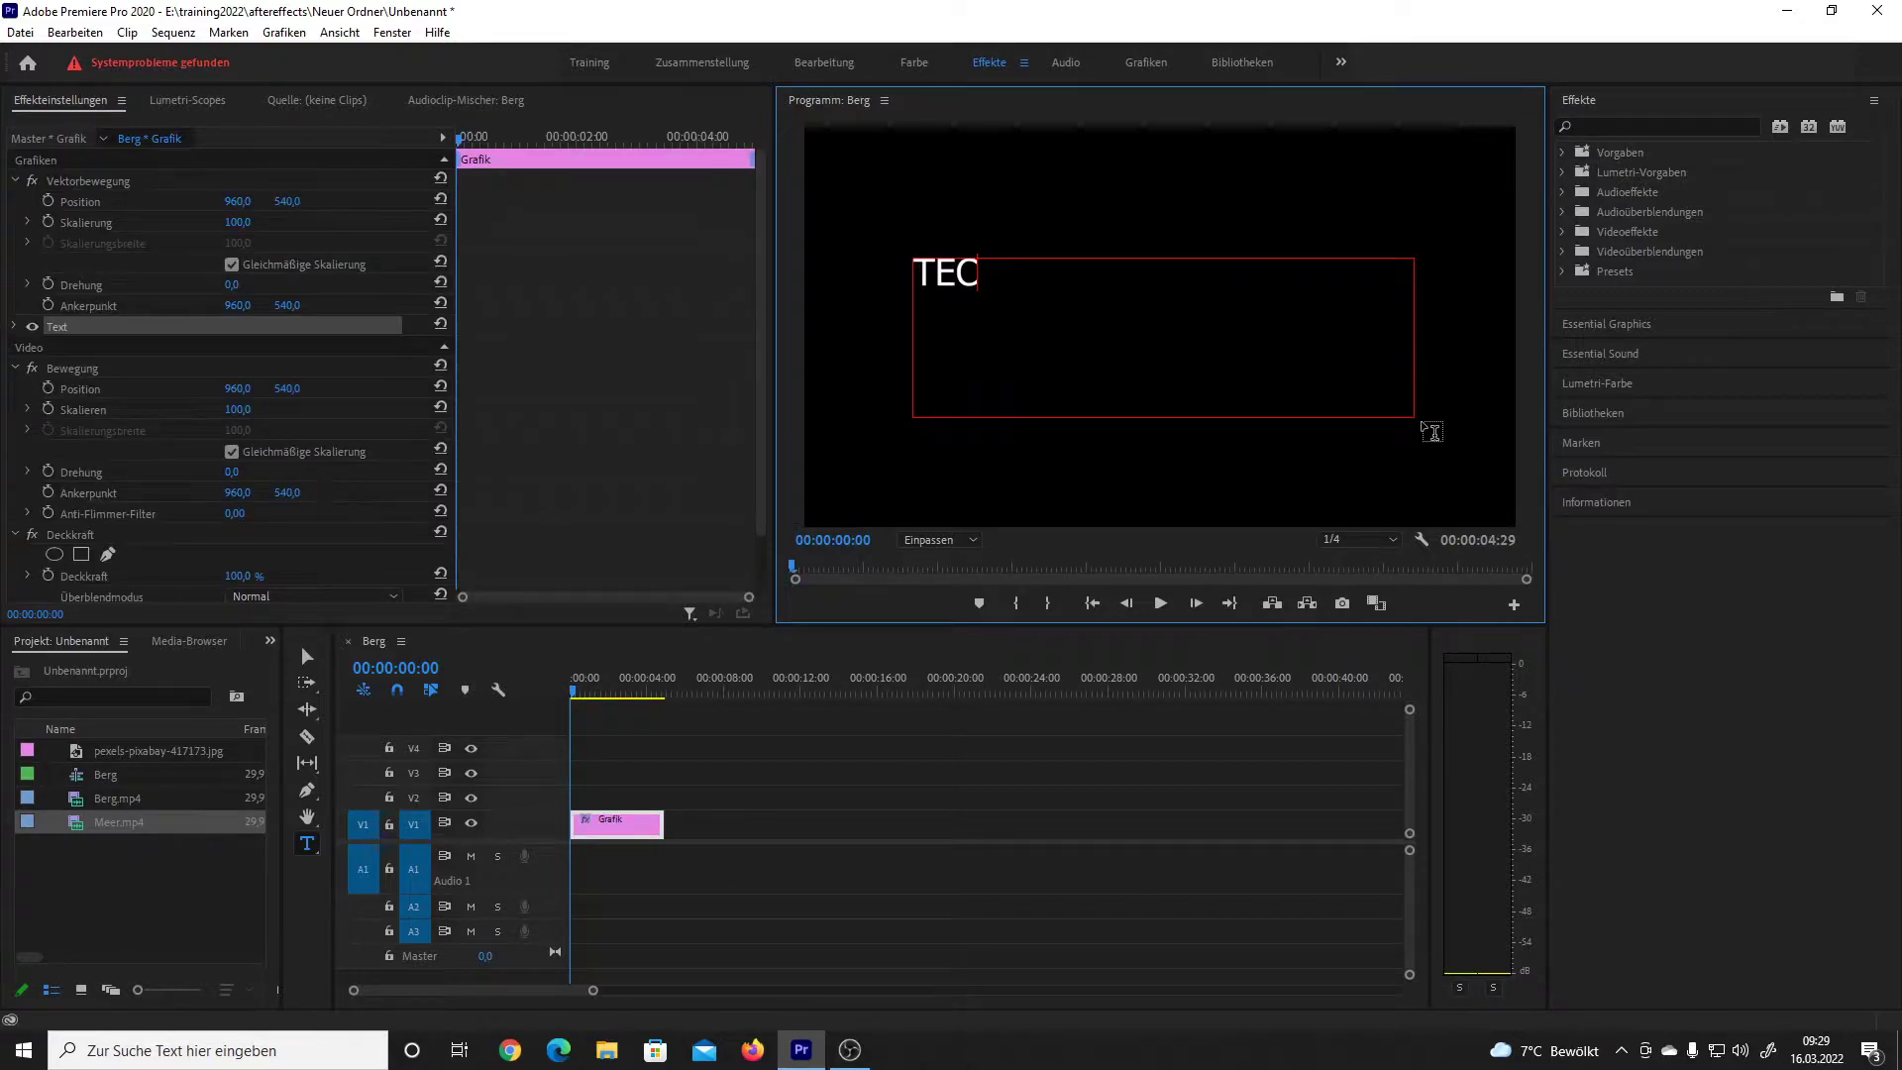
key(BackSpace)
text(XT)
drag(1001, 276, 891, 281)
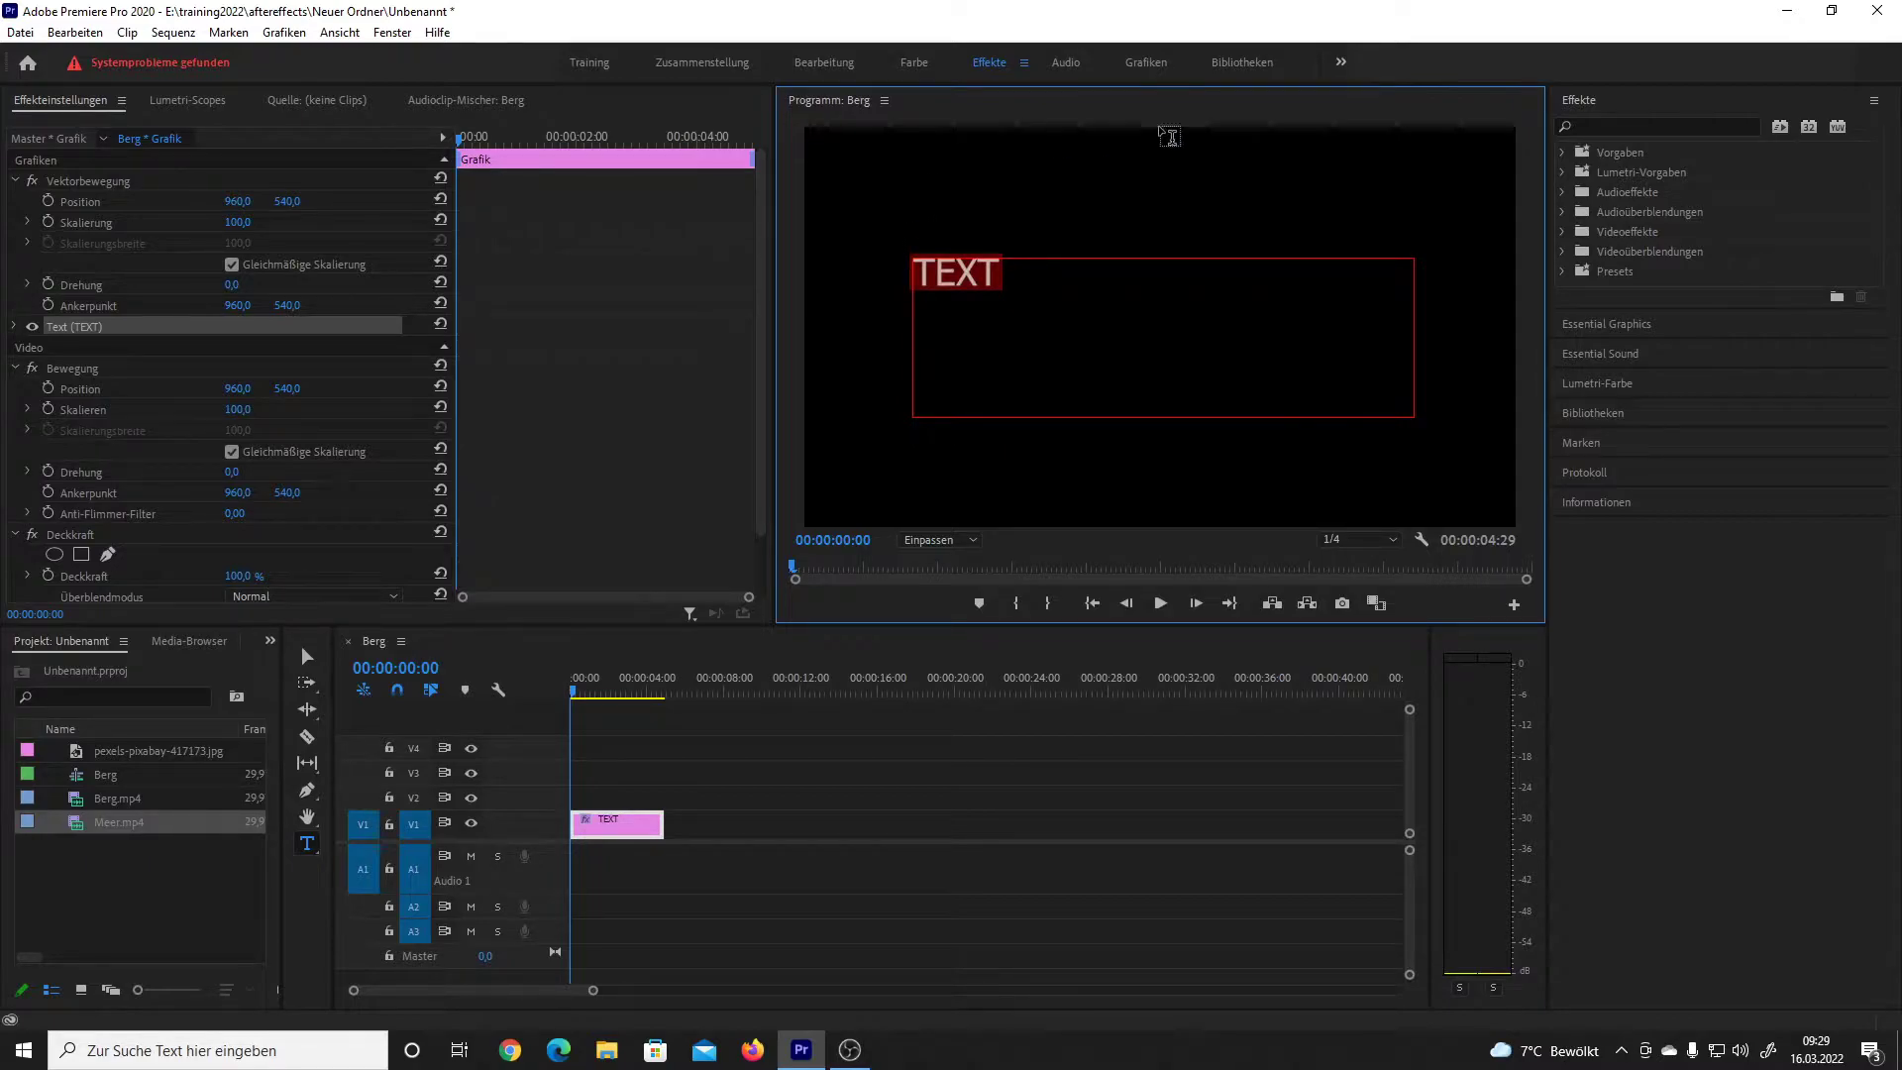
Step: Set TEXT to SF Pro Display Bold, size 498, centred vertically and horizontally in its box
click(1610, 324)
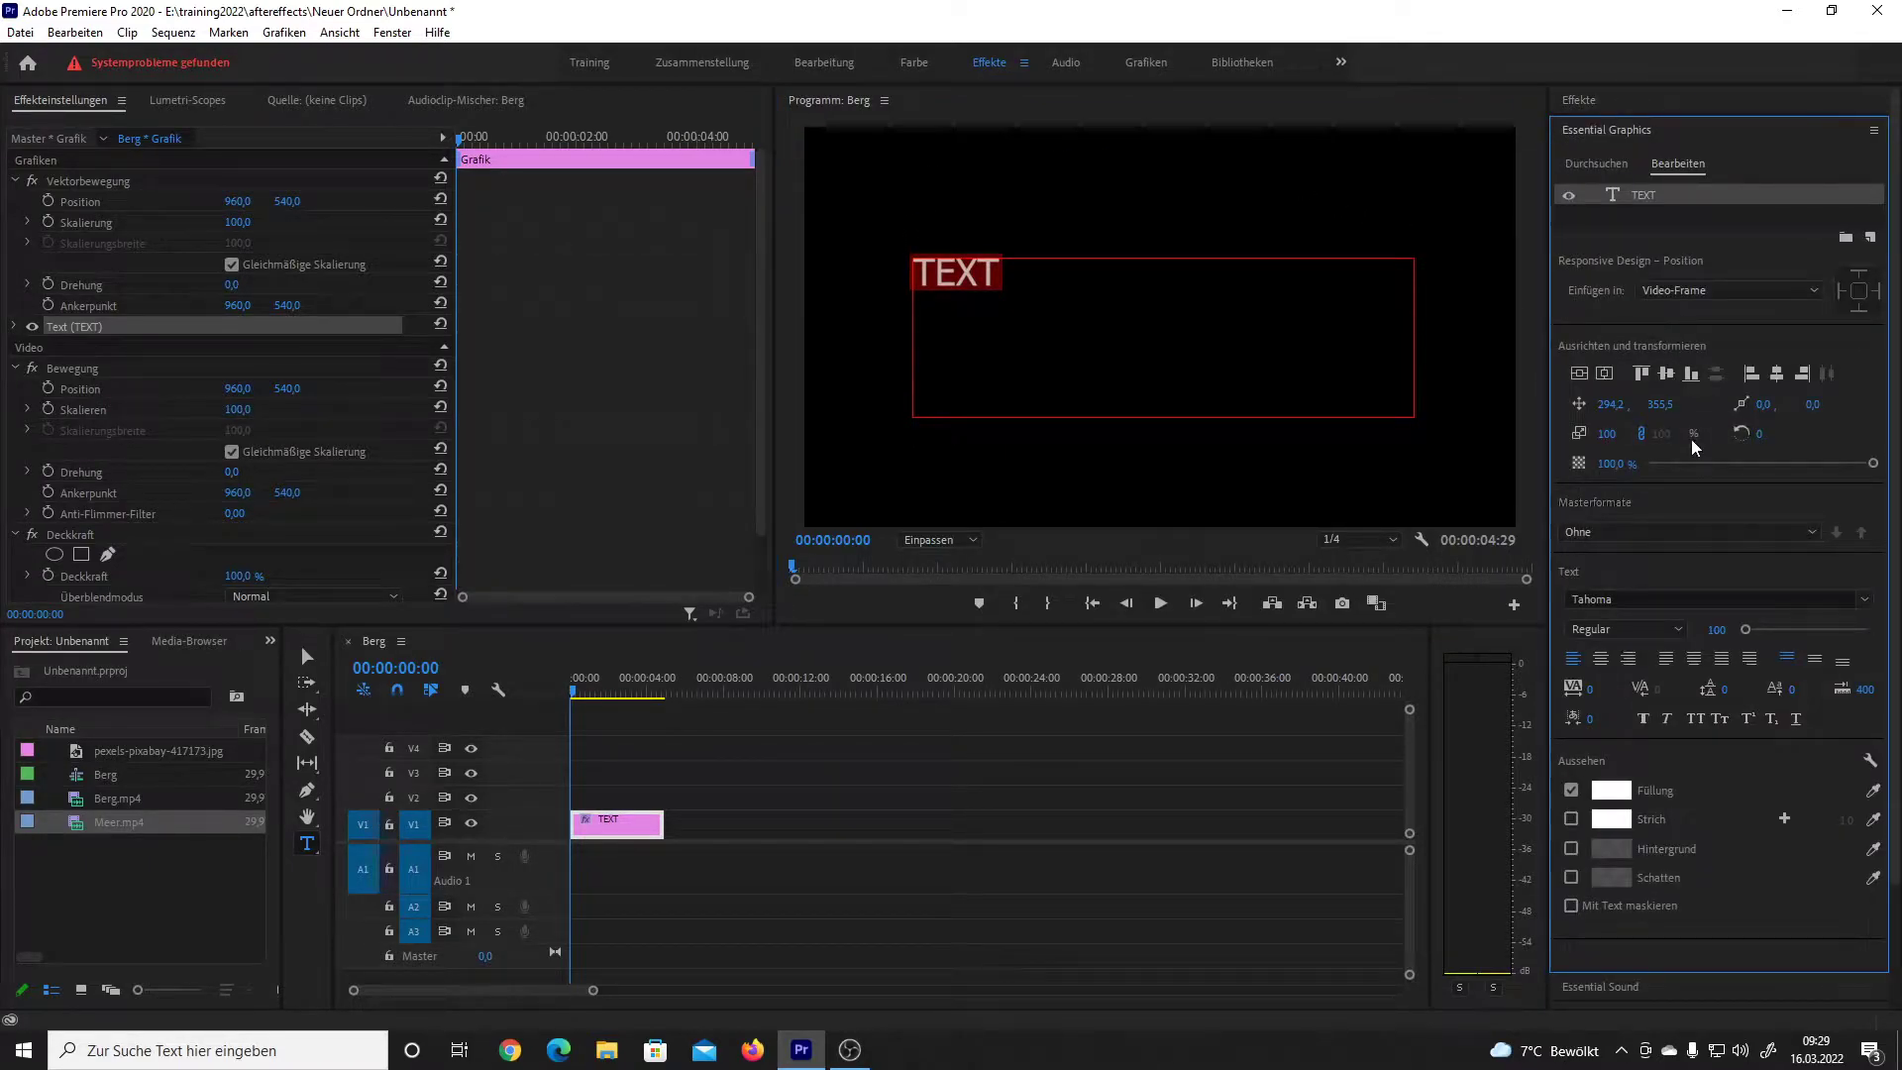
click(1649, 600)
text(sf)
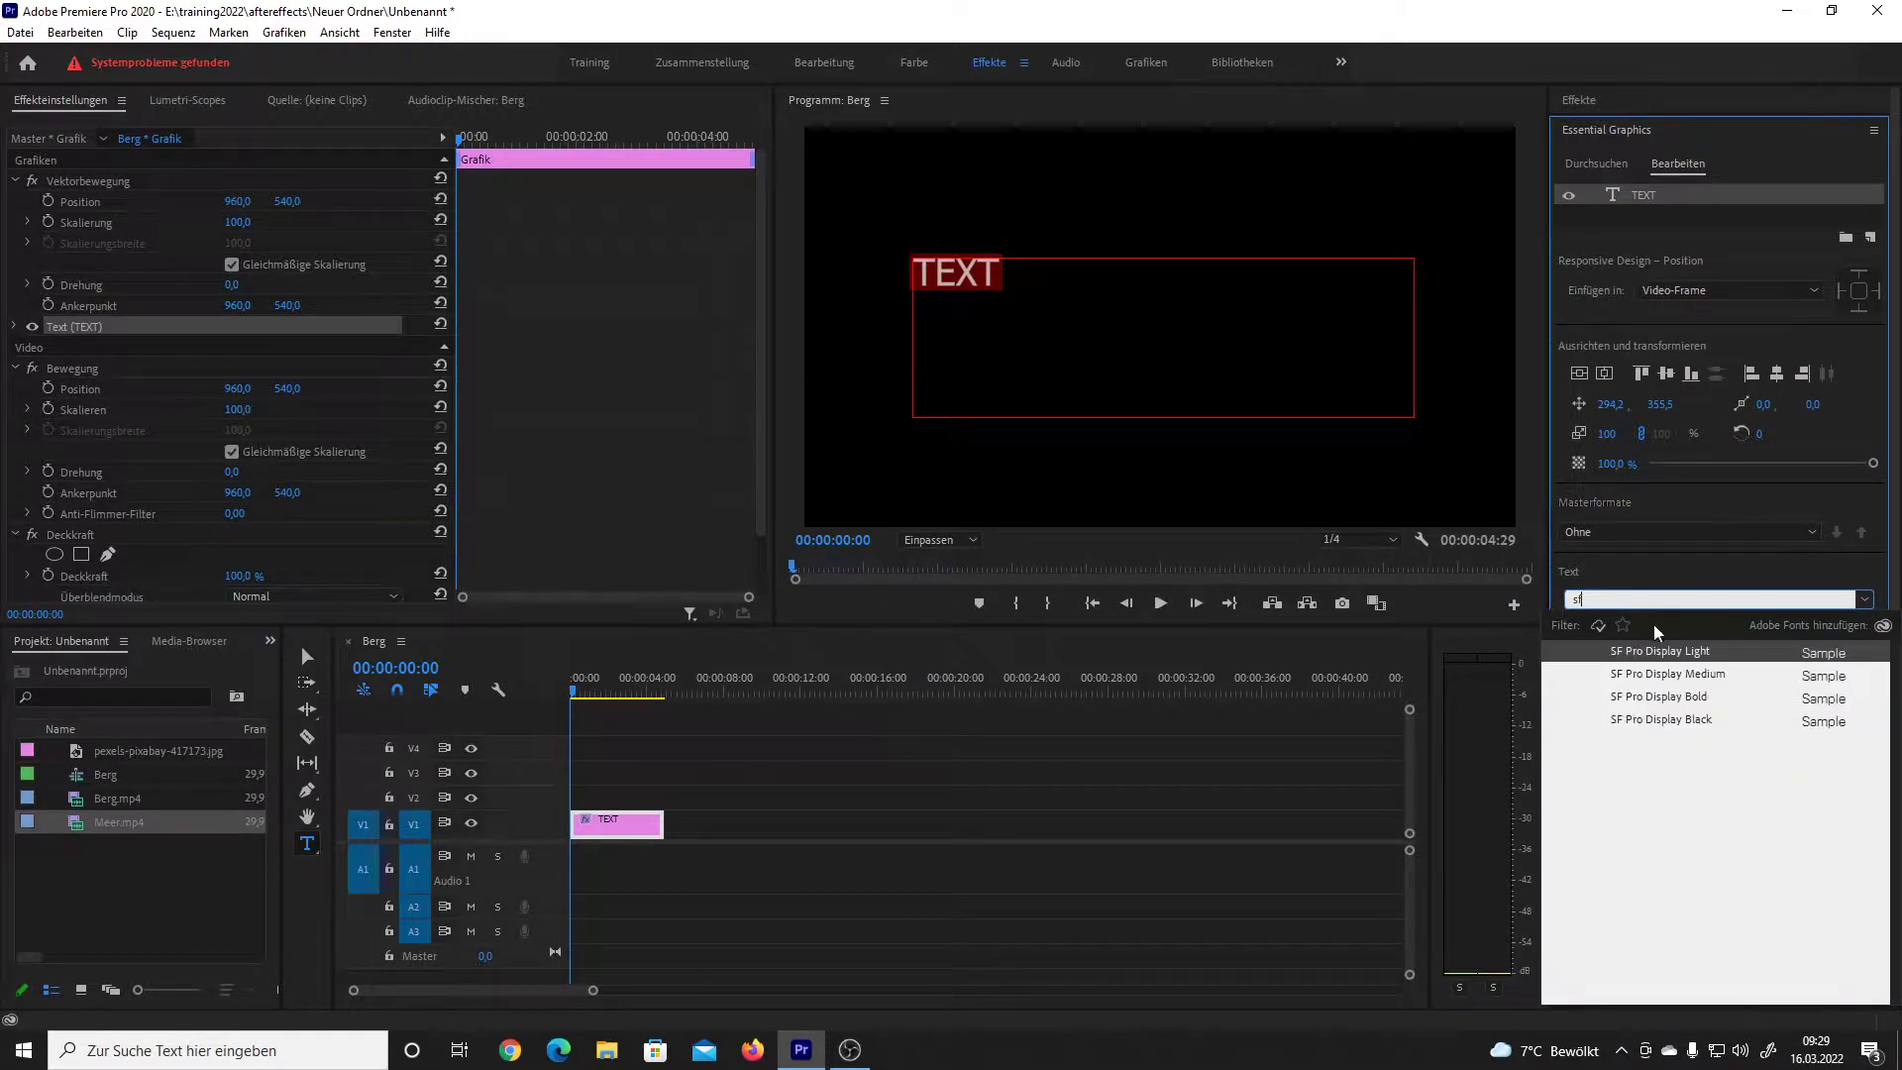
click(1689, 705)
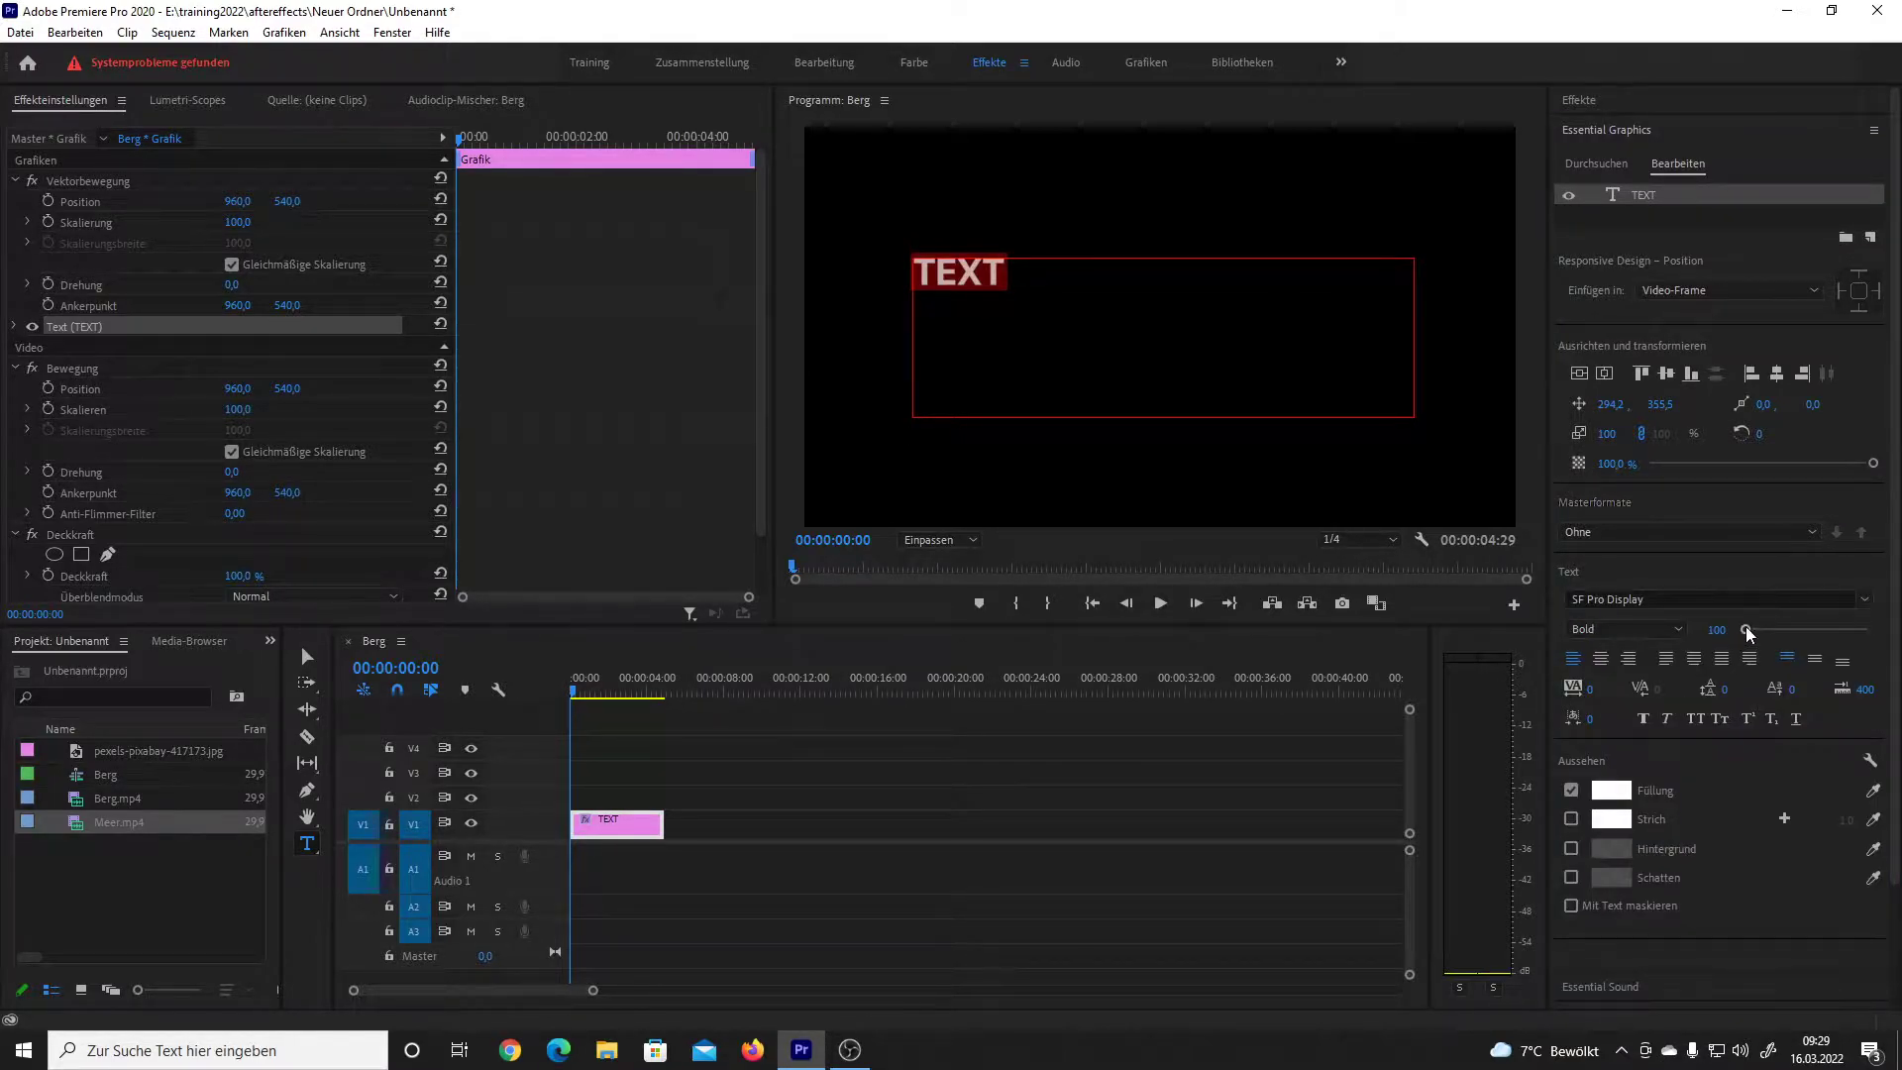
drag(1745, 629, 1777, 634)
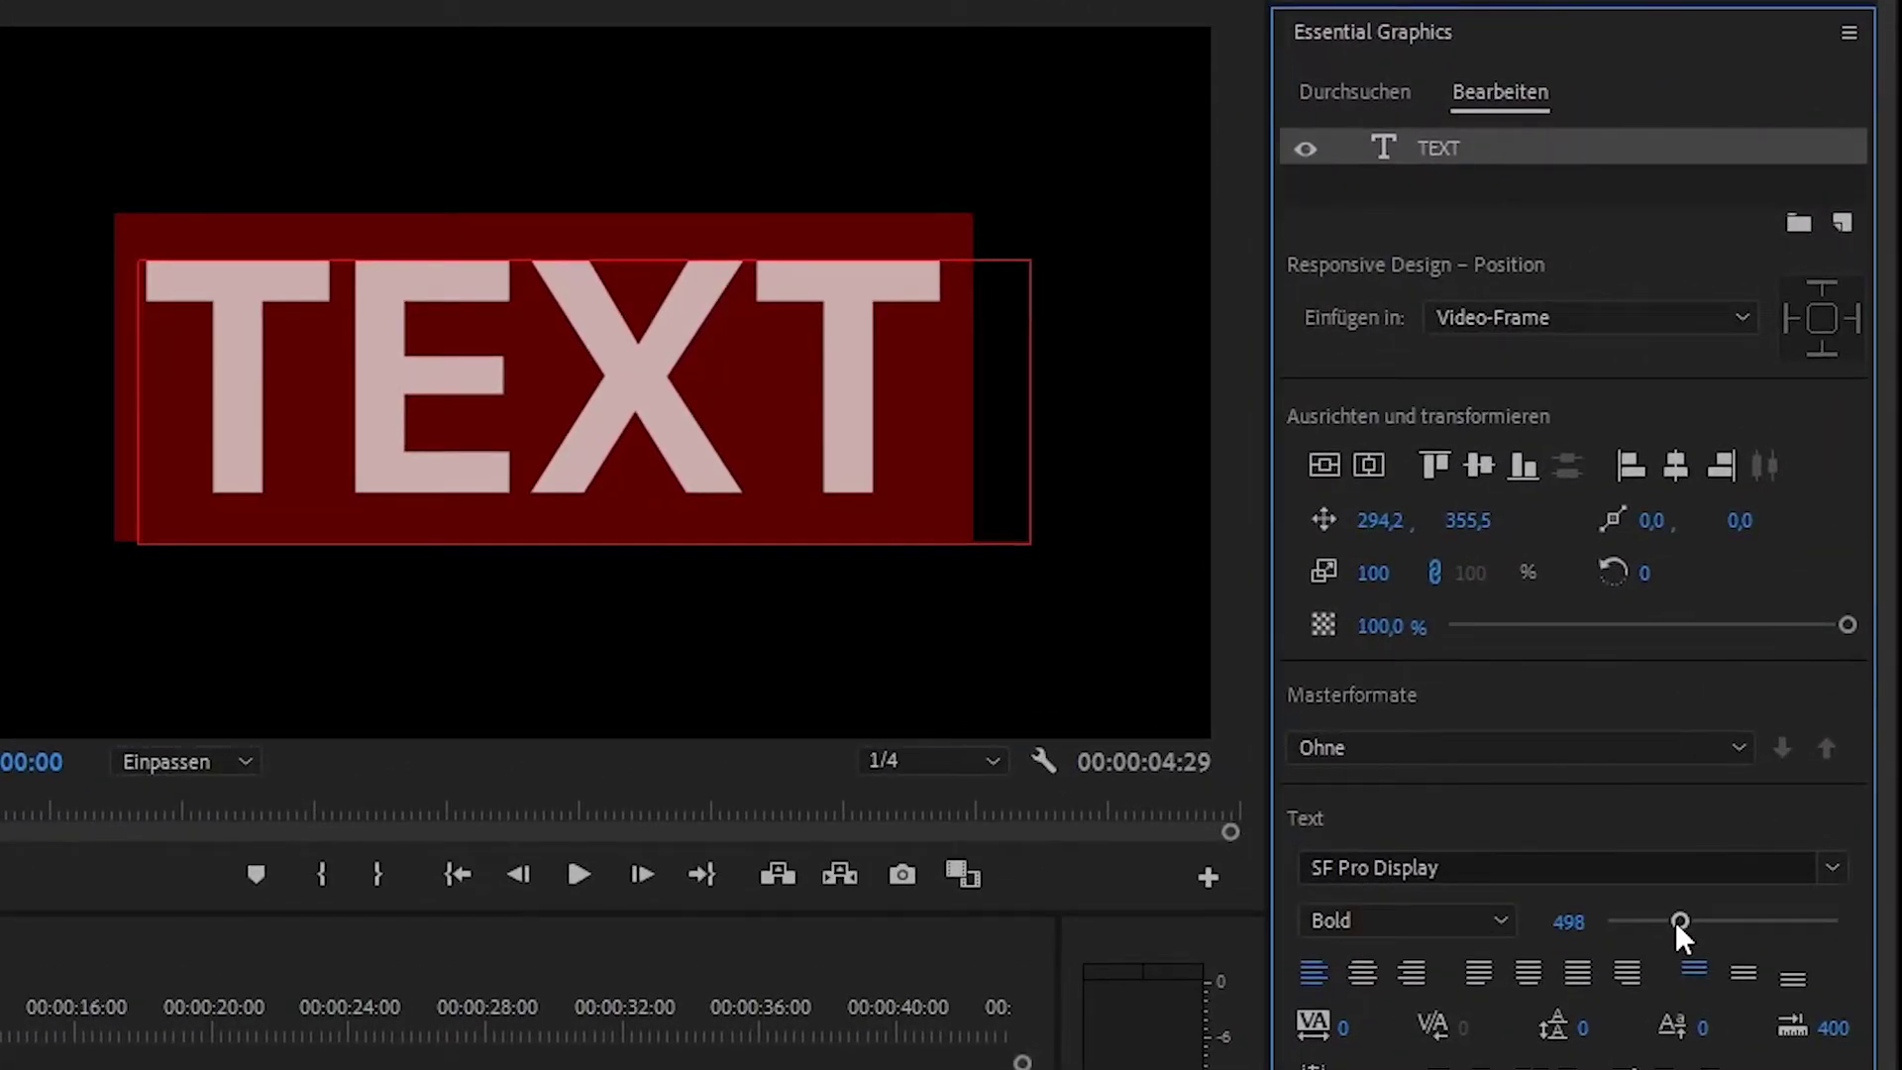
click(1488, 462)
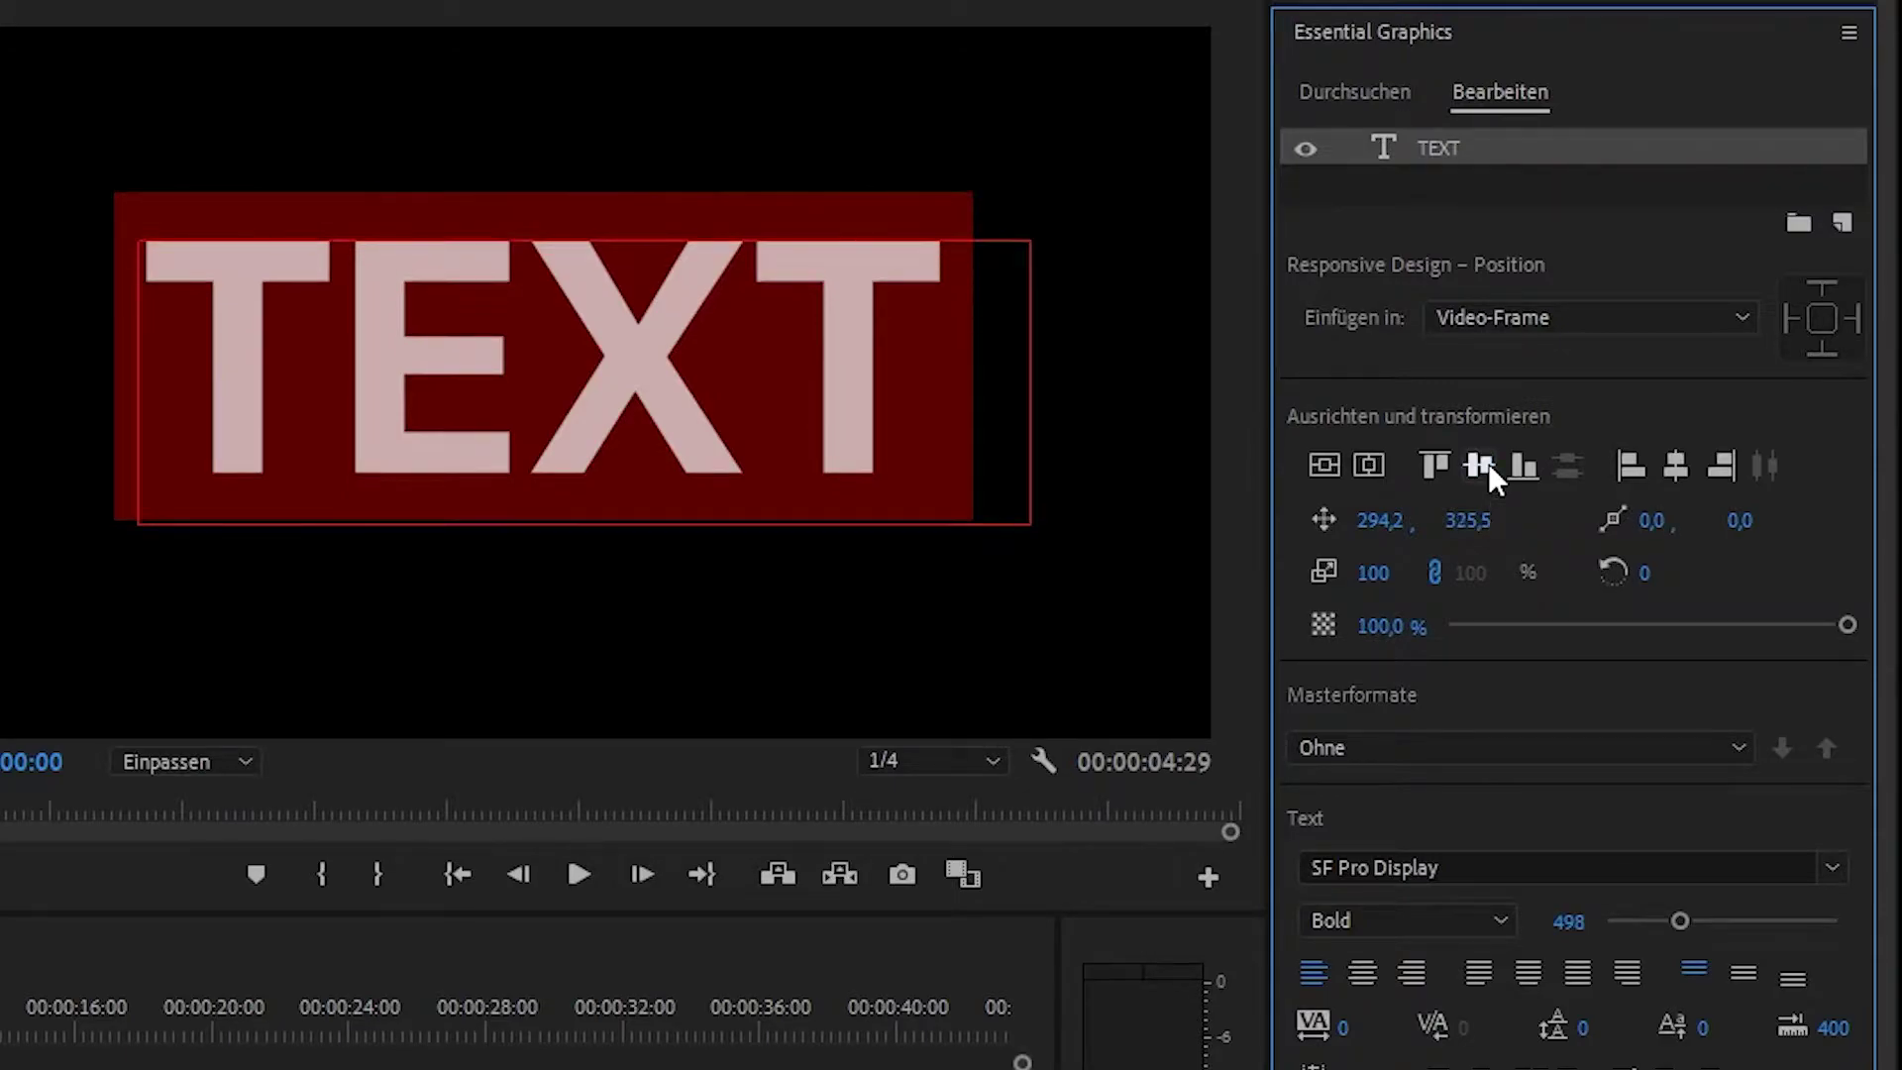
click(1684, 458)
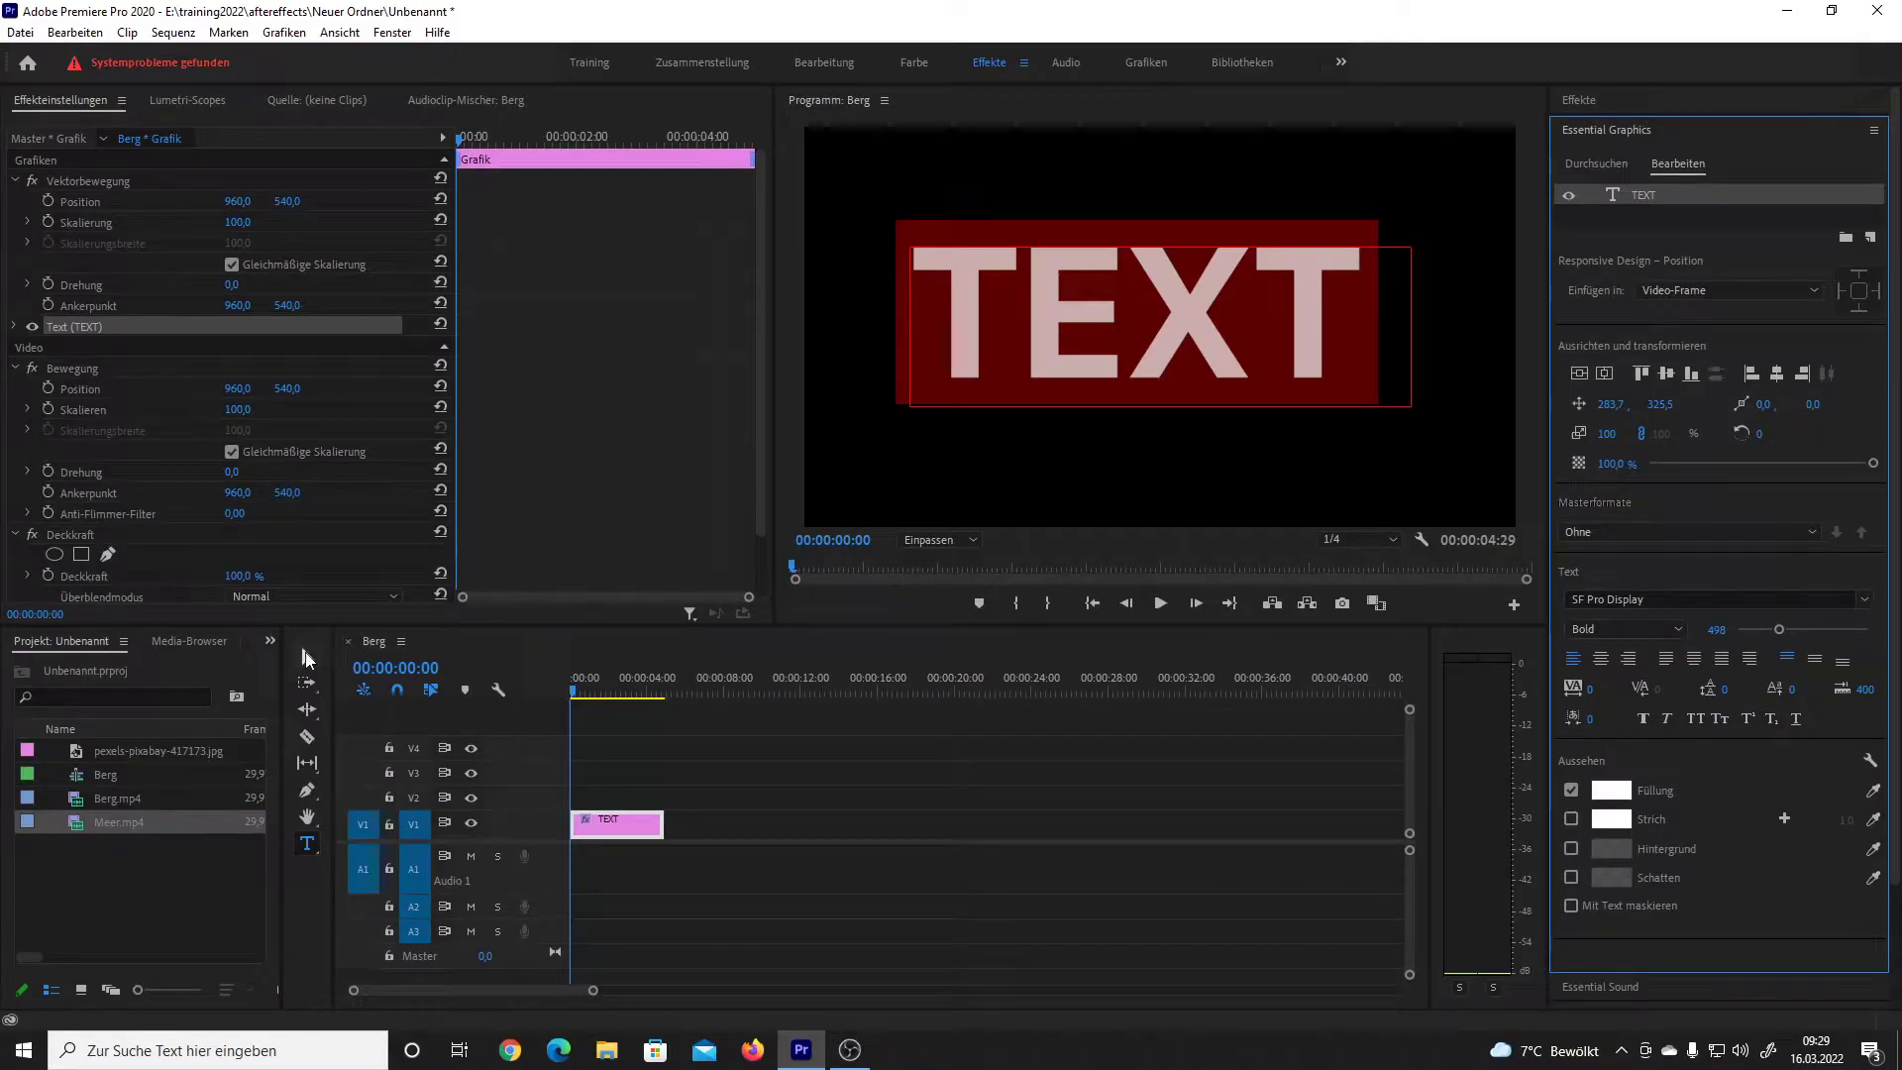
Step: Shrink the text box to fit TEXT and centre the title horizontally in the frame
click(307, 656)
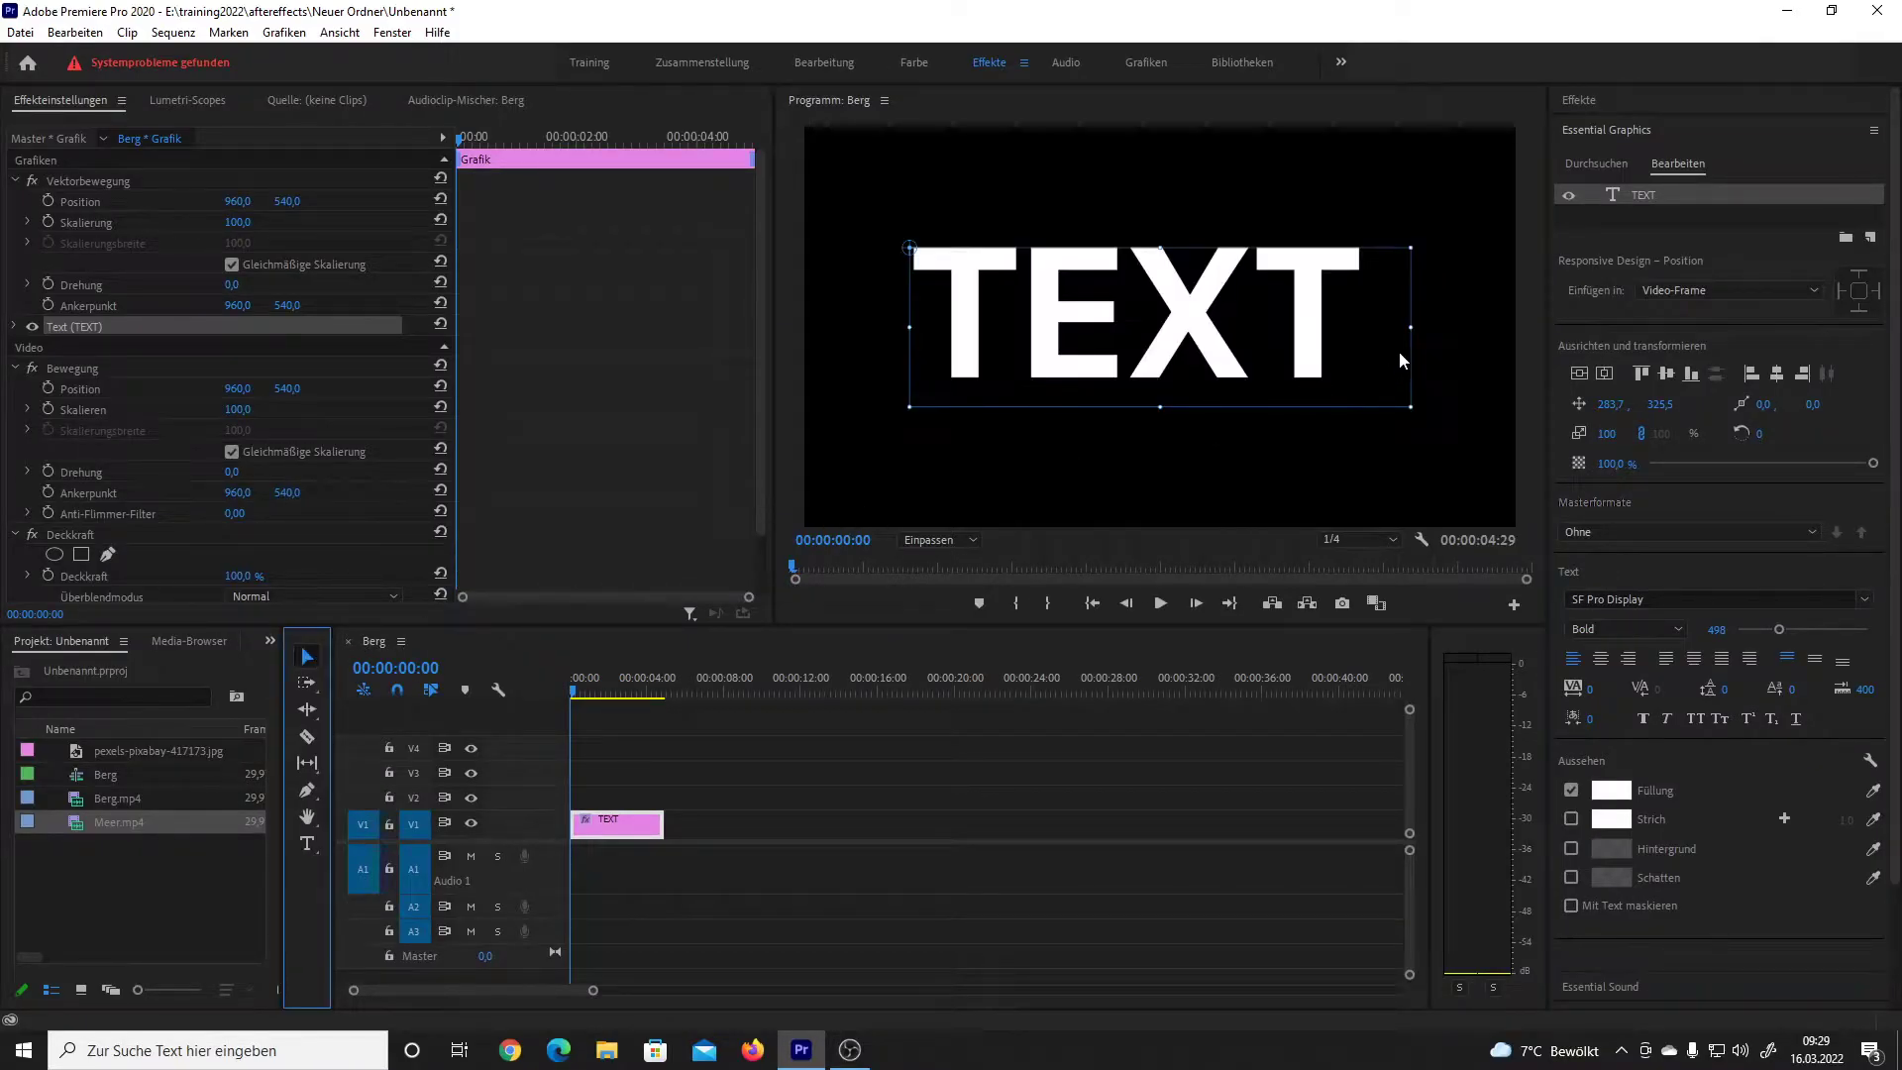
drag(1411, 326, 1366, 325)
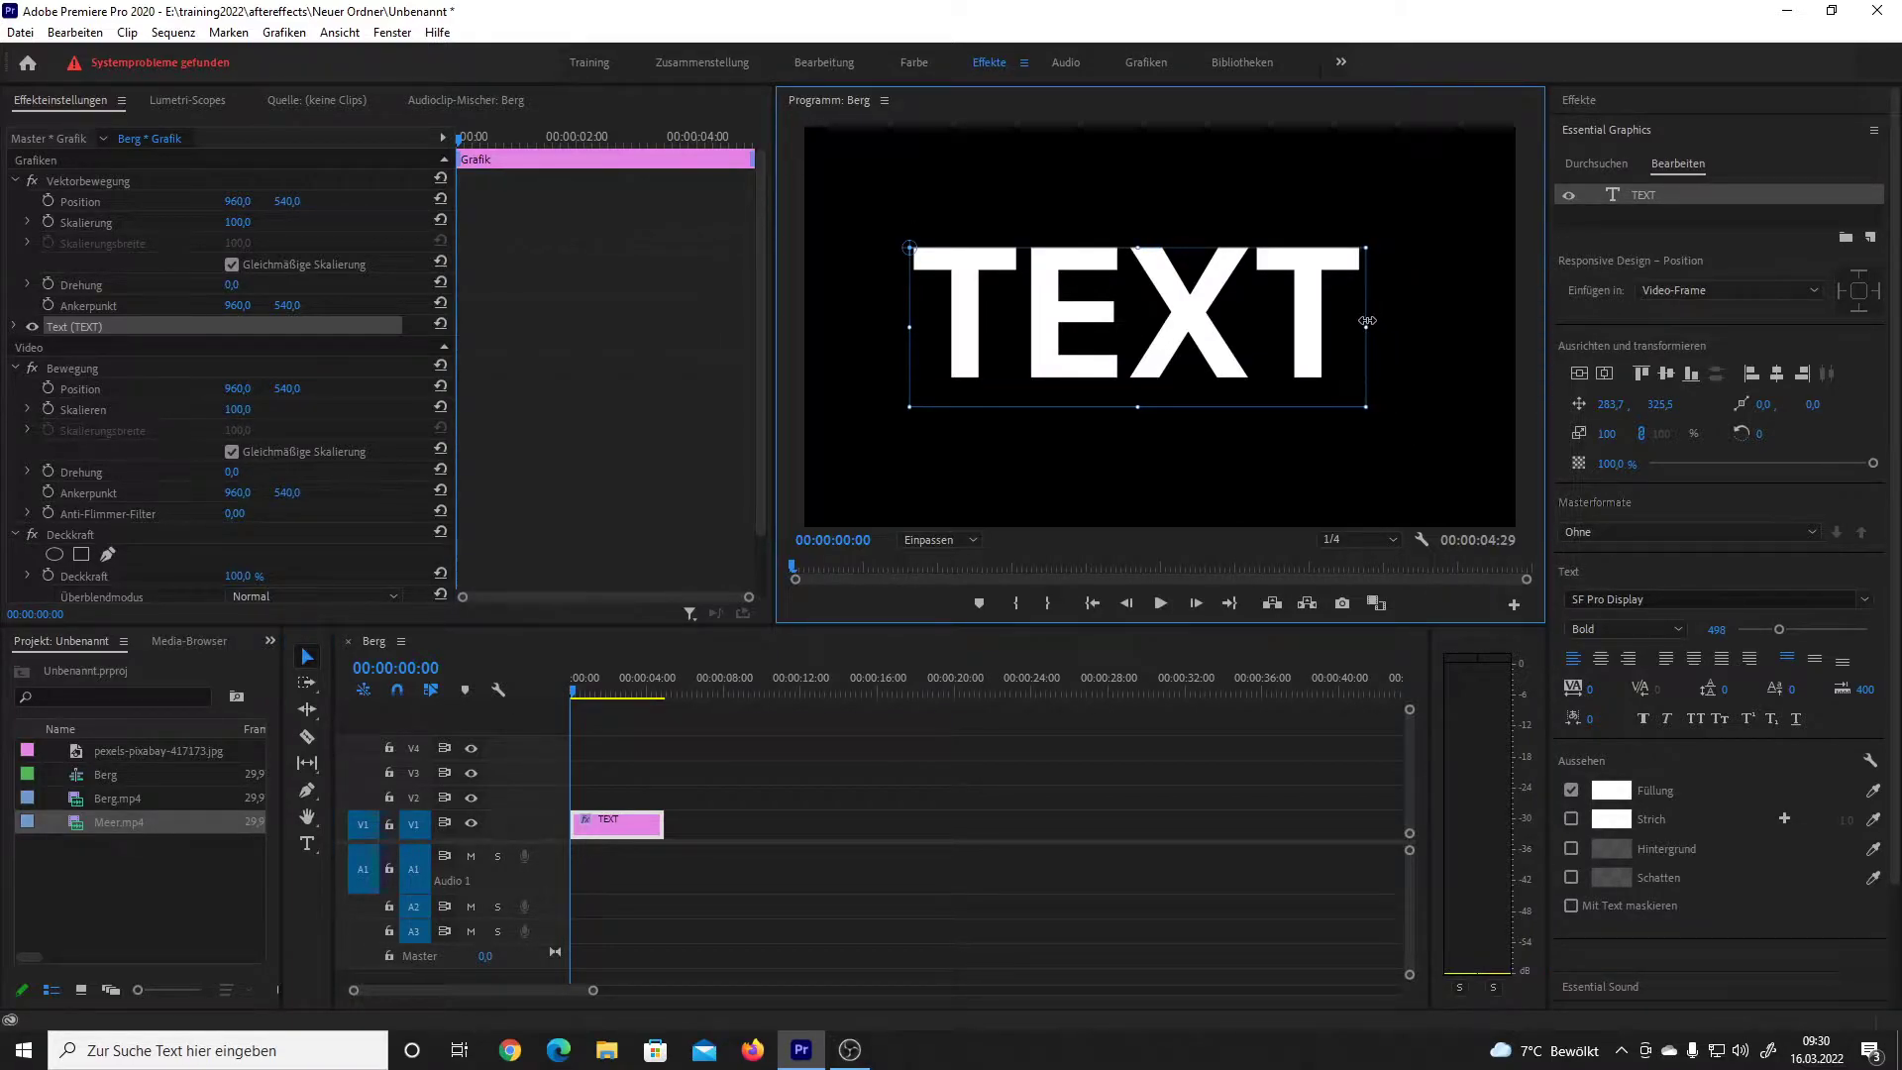
click(1664, 377)
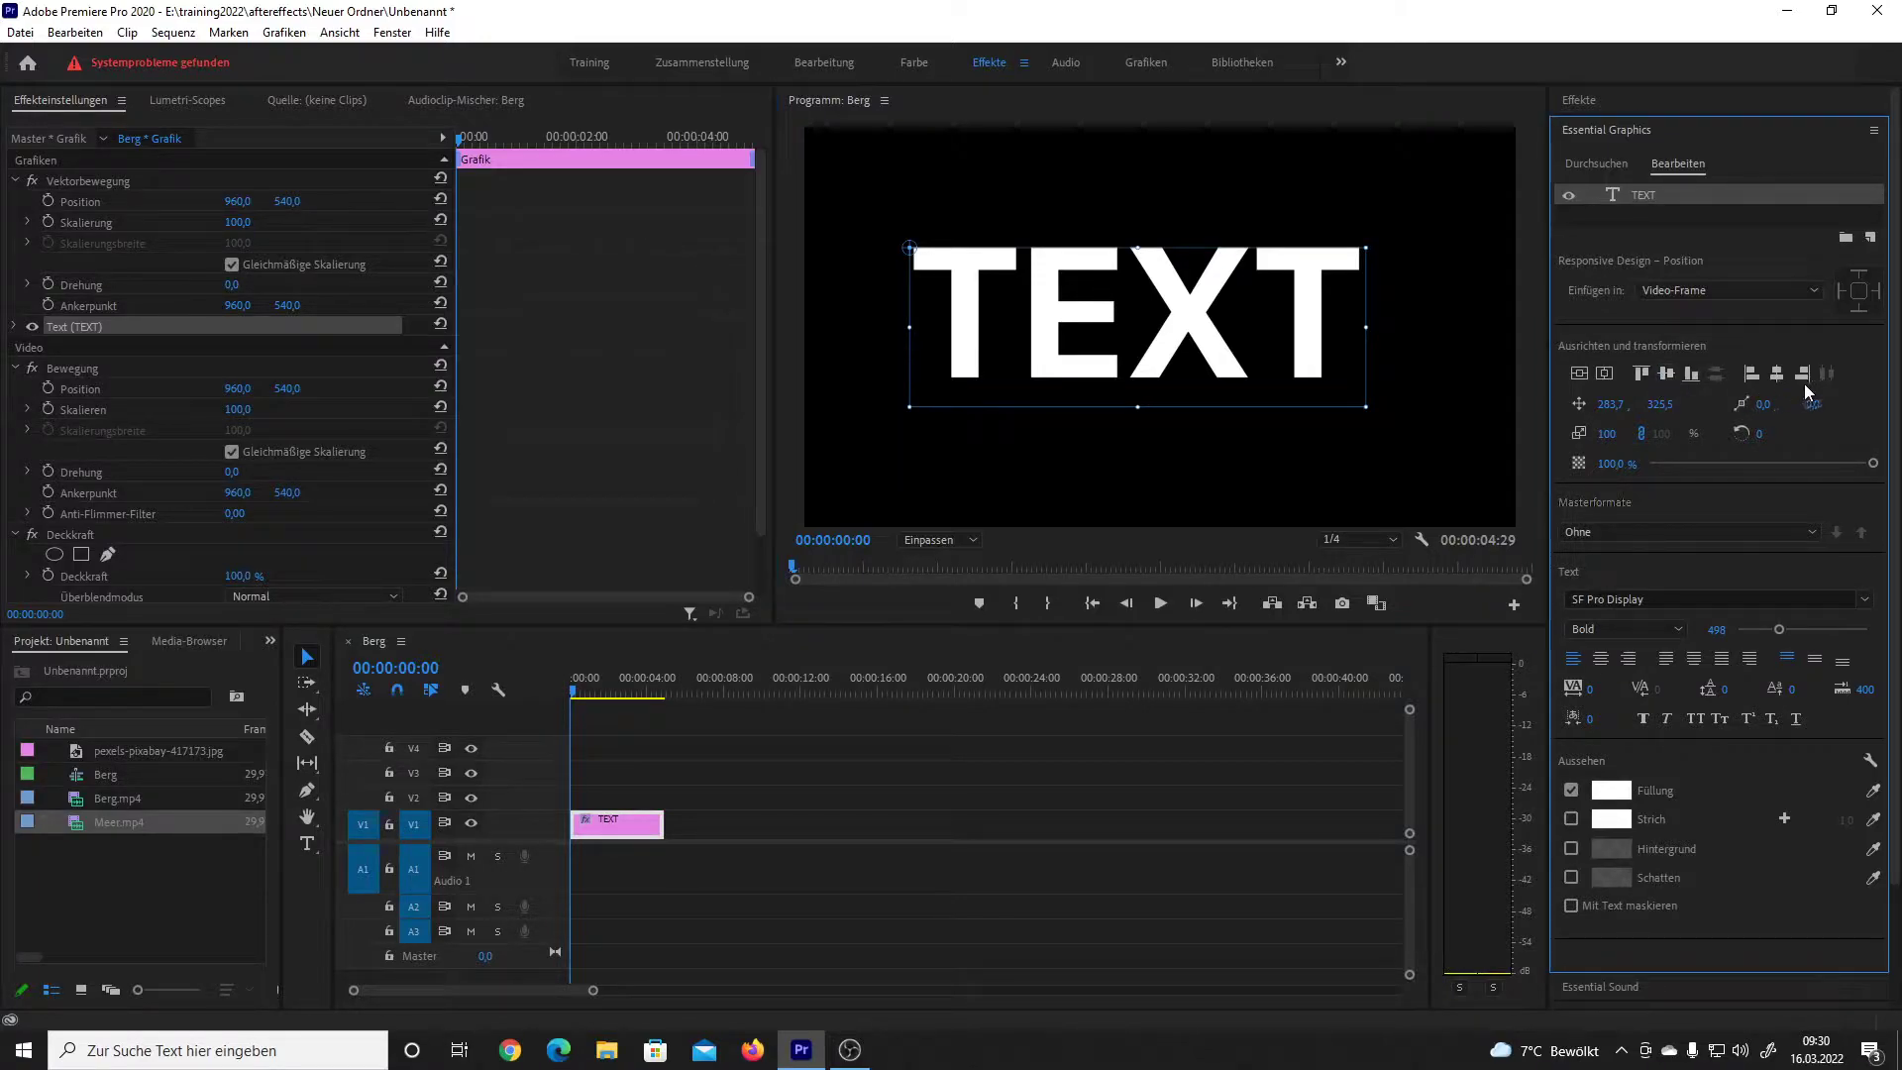
click(1776, 373)
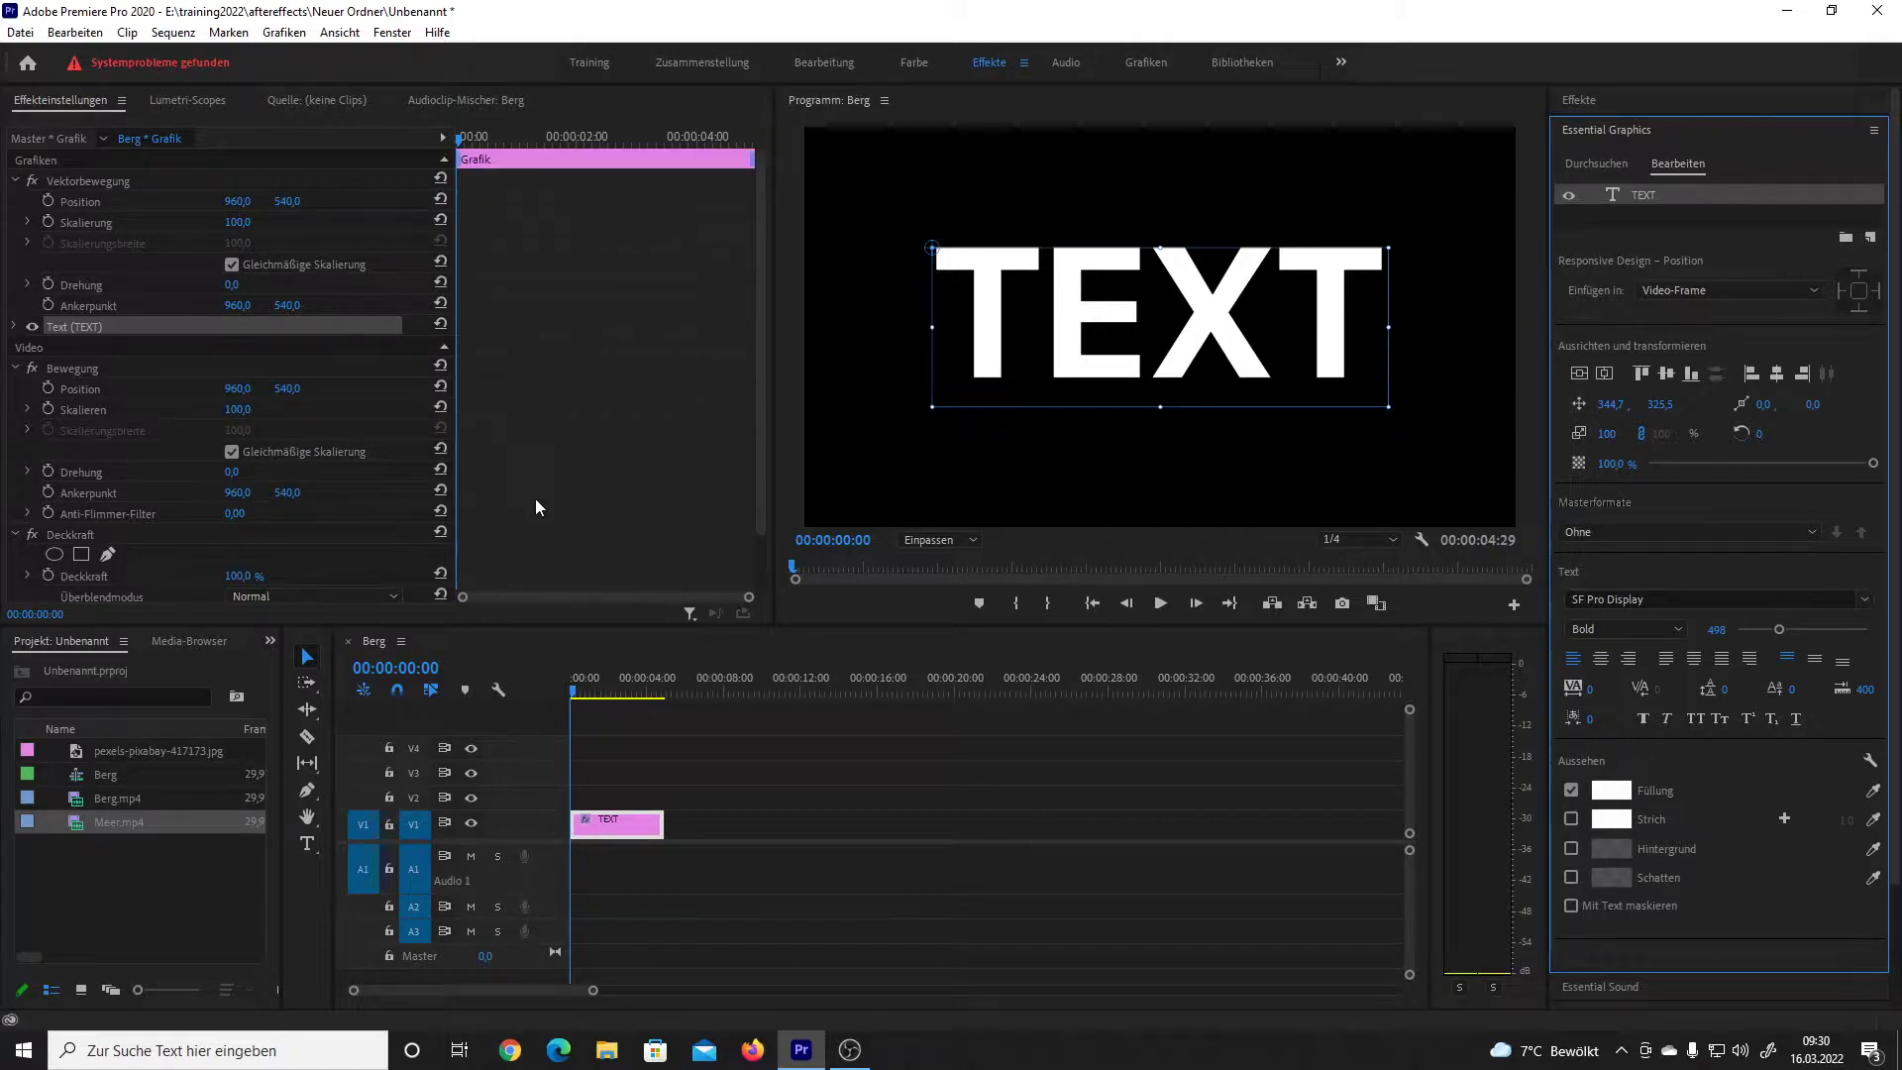
Step: Try lowering the title, undo back to Y 540, and bring up the Effects panel
mouse_move(280, 201)
mouse_down()
mouse_move(530, 201)
mouse_move(295, 202)
mouse_up()
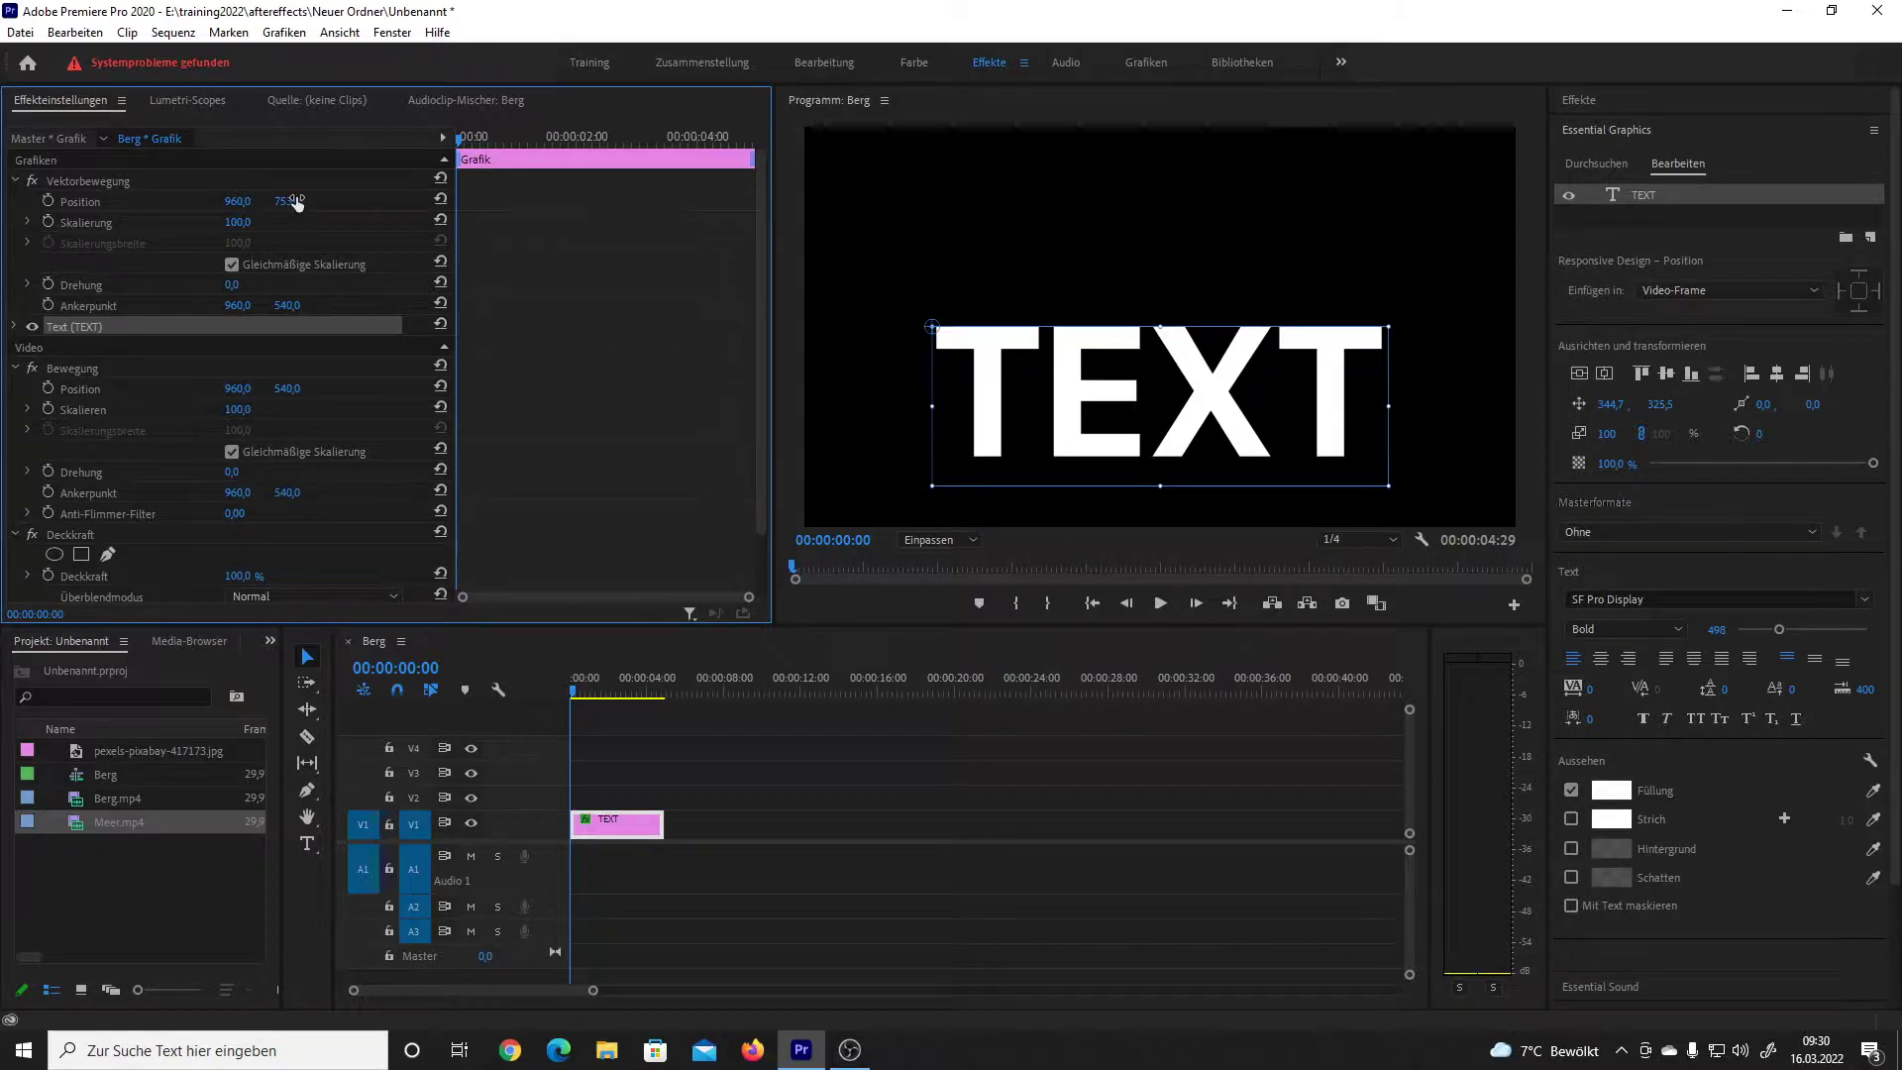
key(ctrl+z)
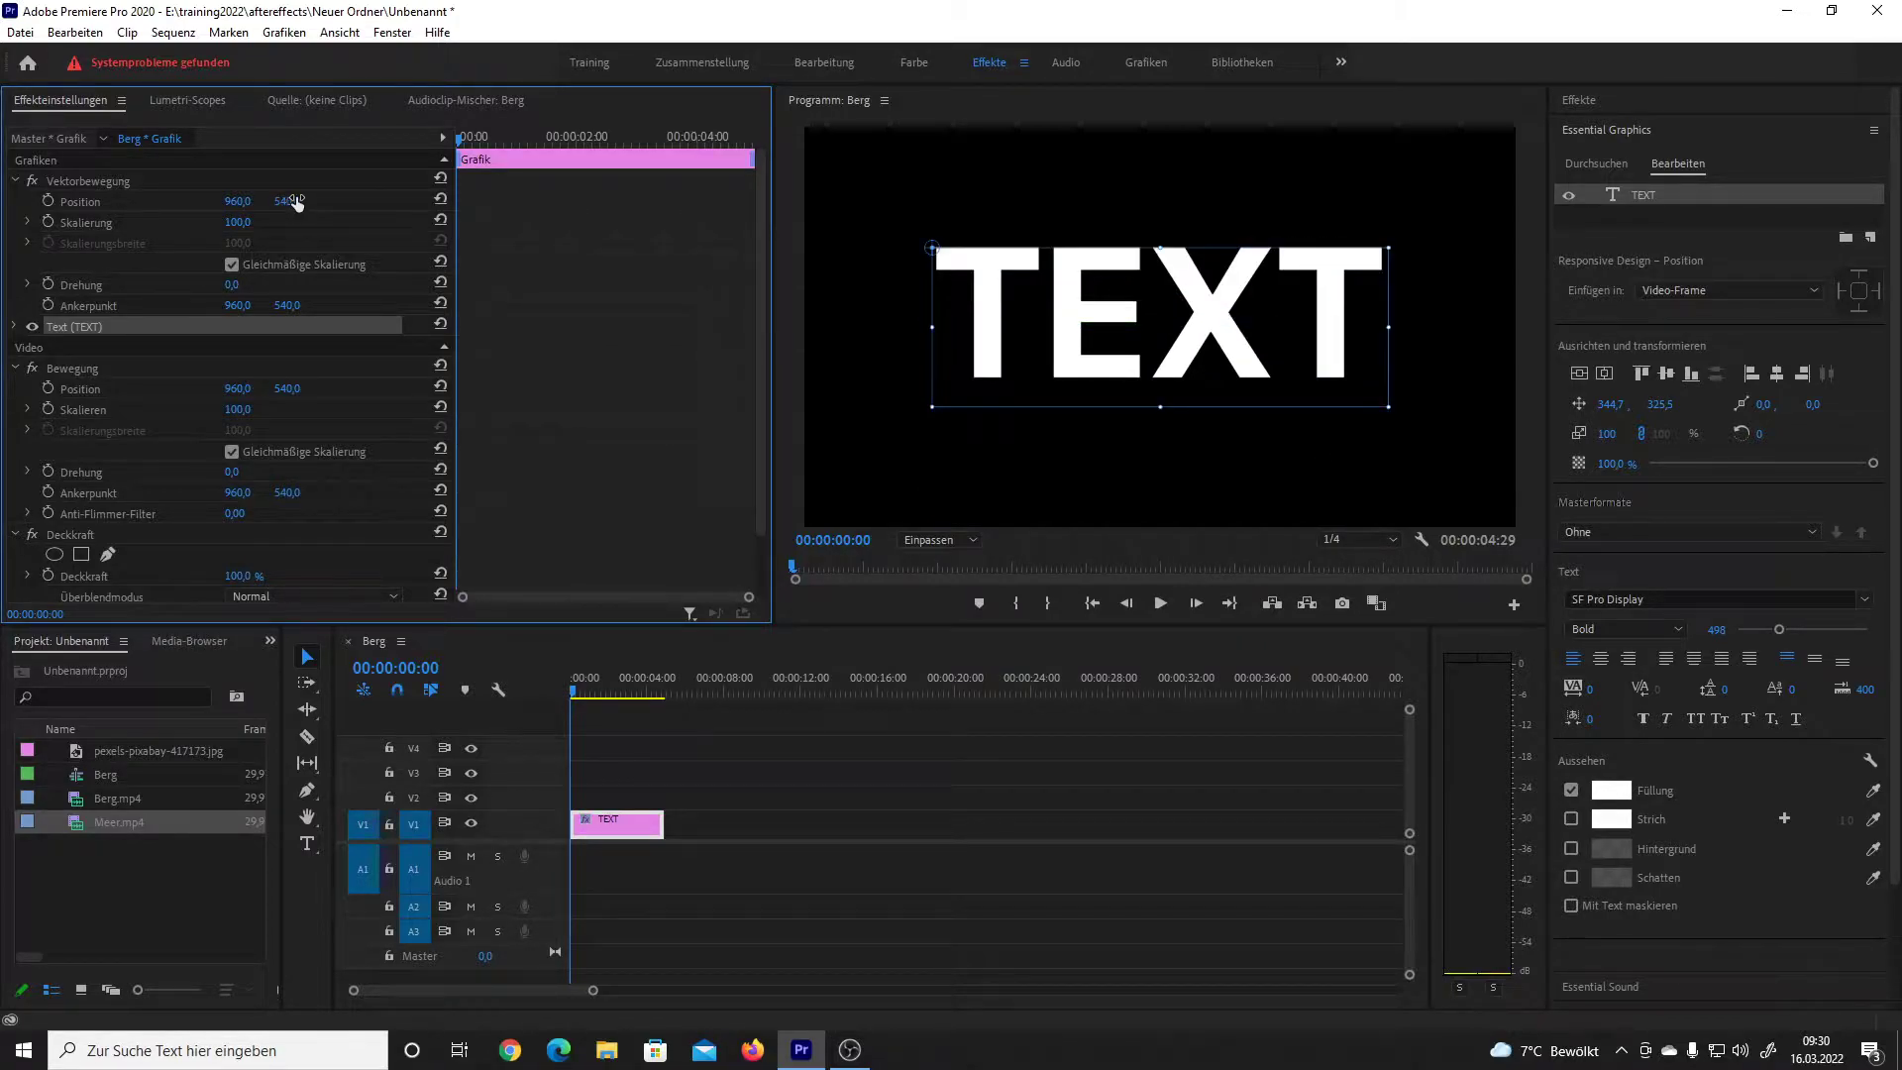
click(1590, 91)
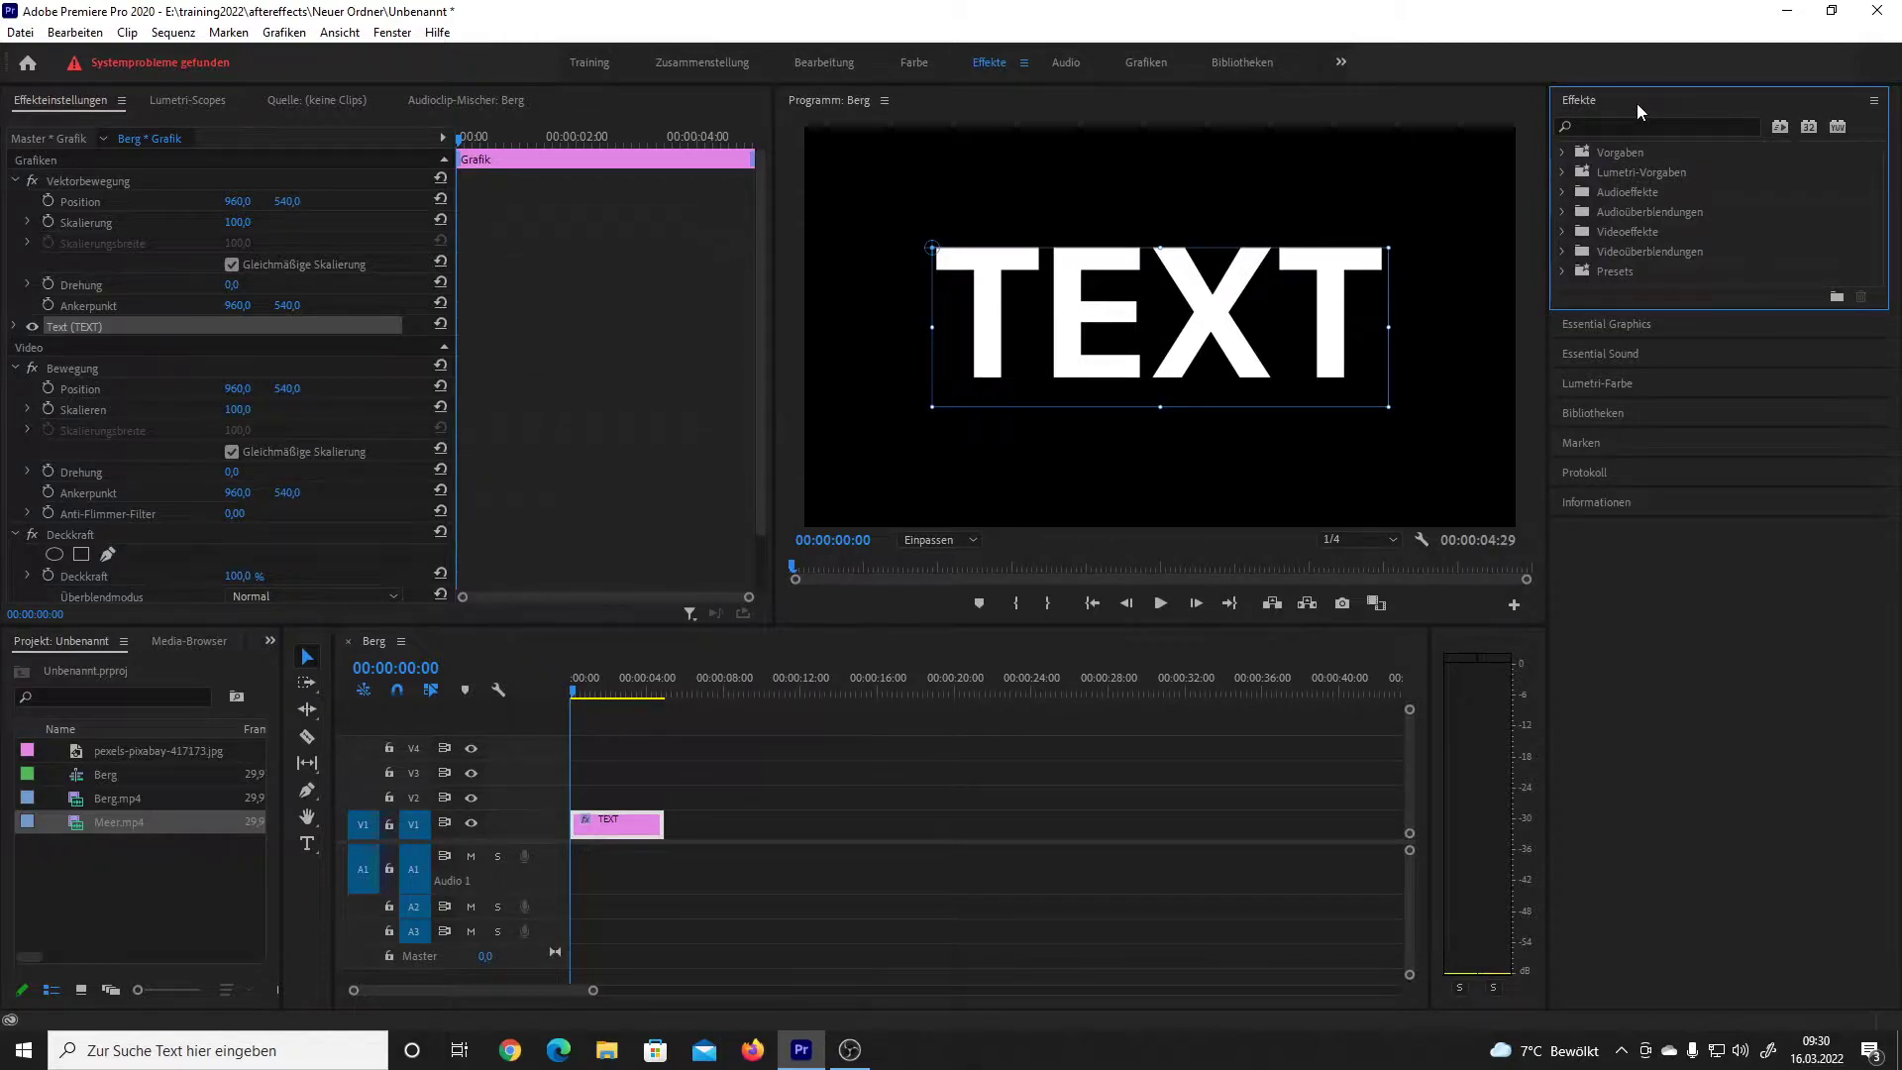
Step: Search effects for 'transformieren' and apply Verzerrung > Transformieren to the TEXT clip on V1
click(405, 38)
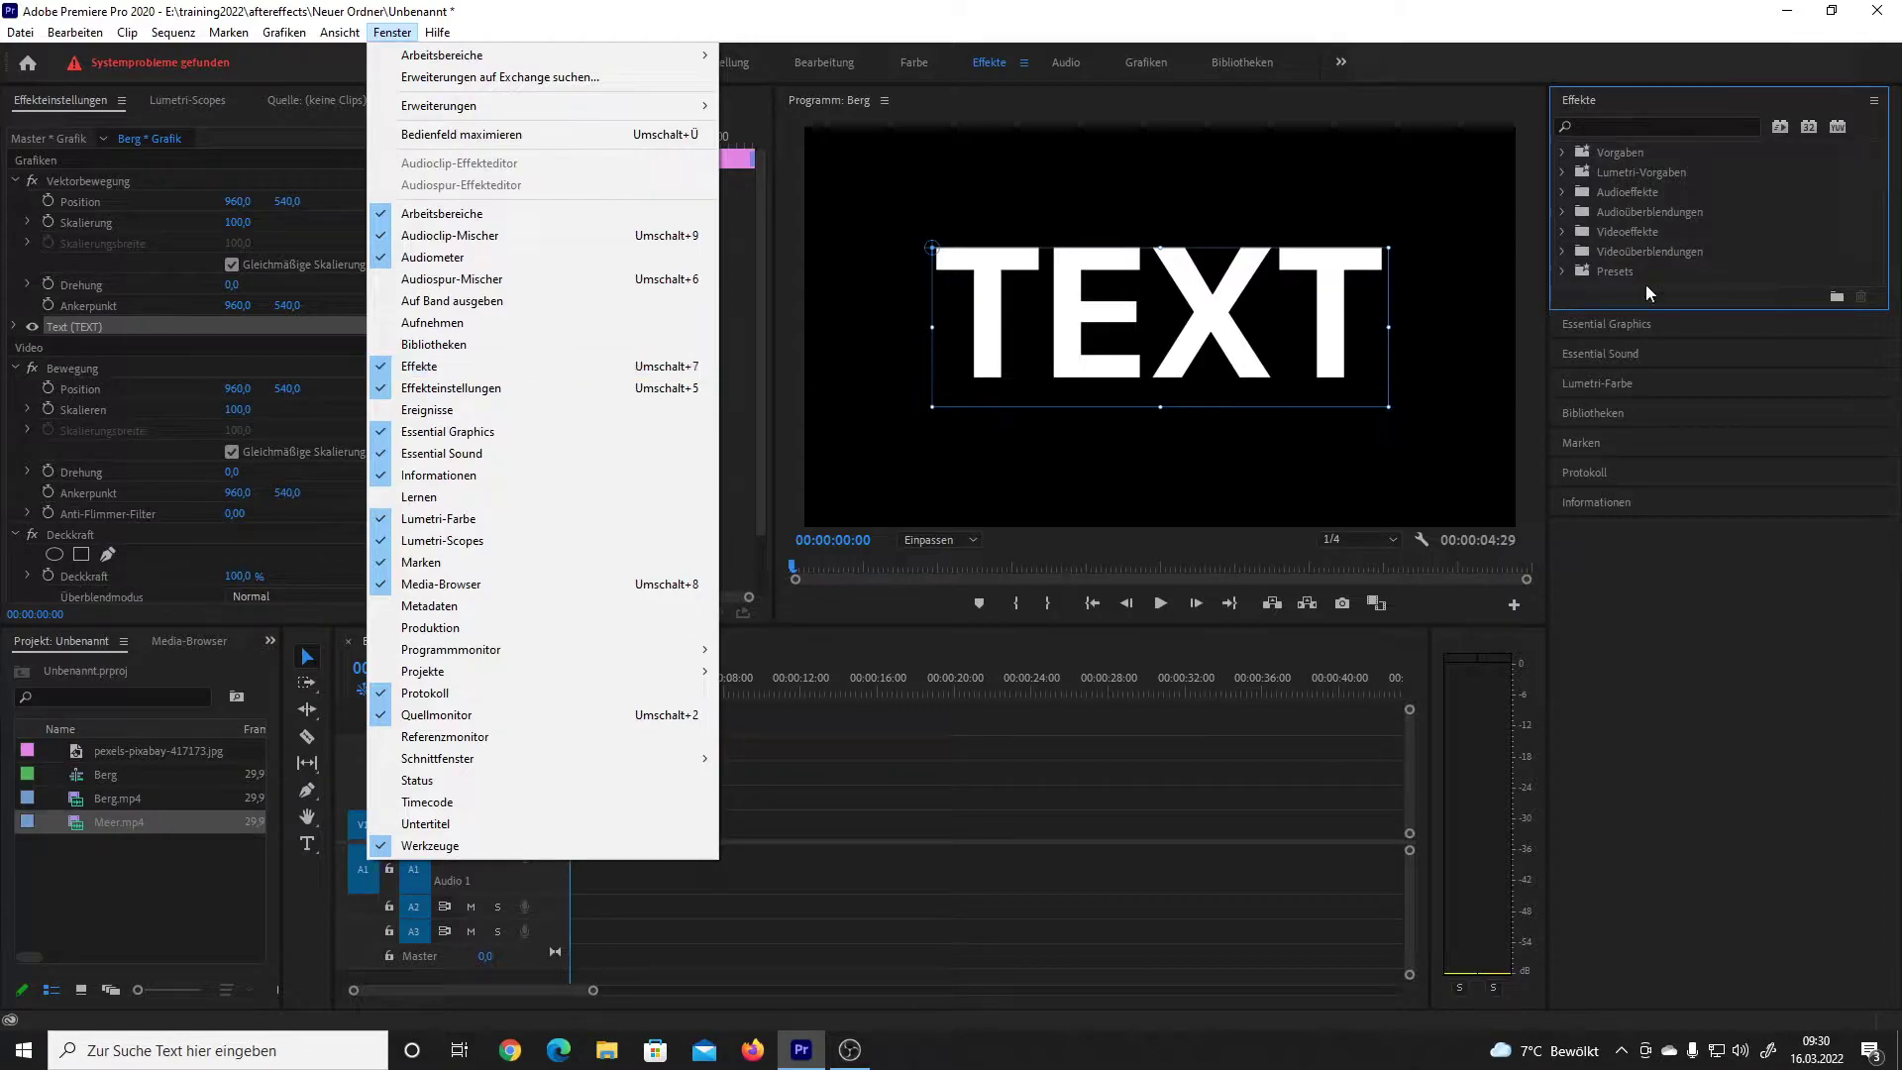
click(1663, 126)
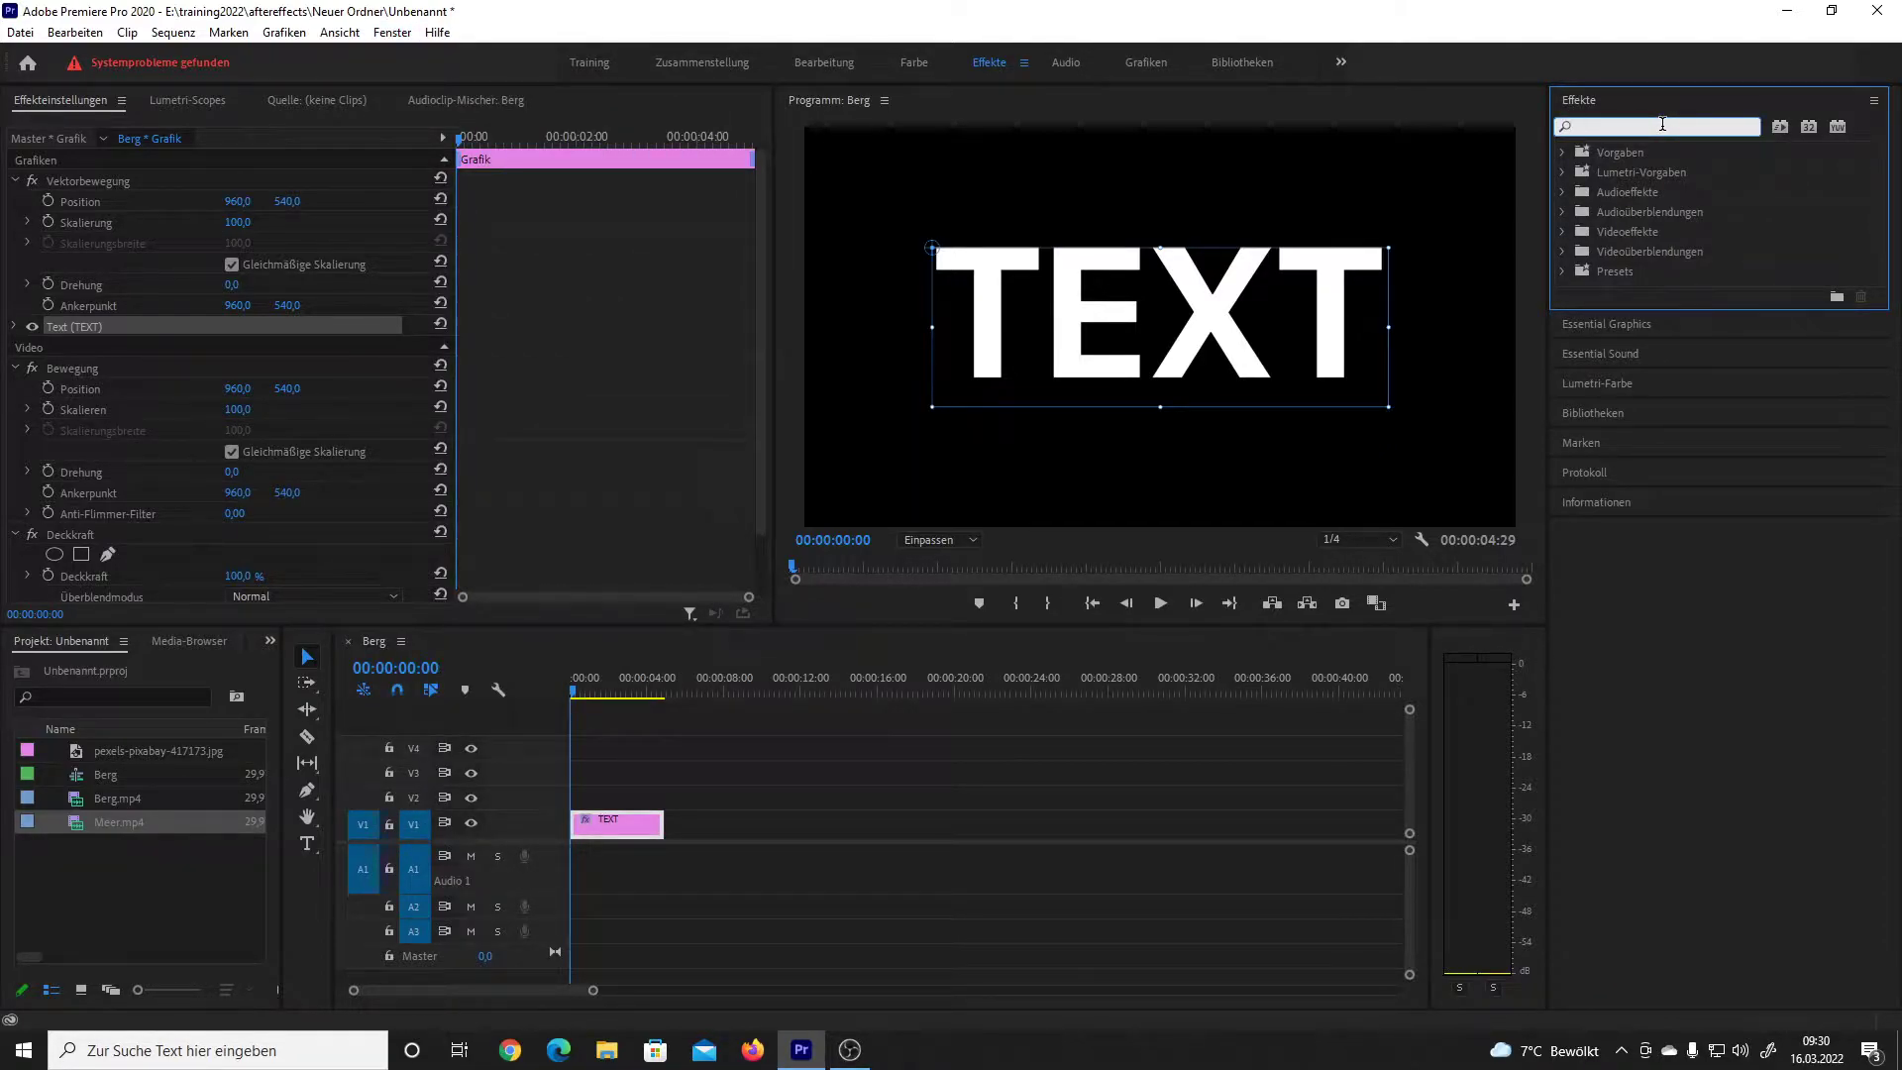
text(transformieren)
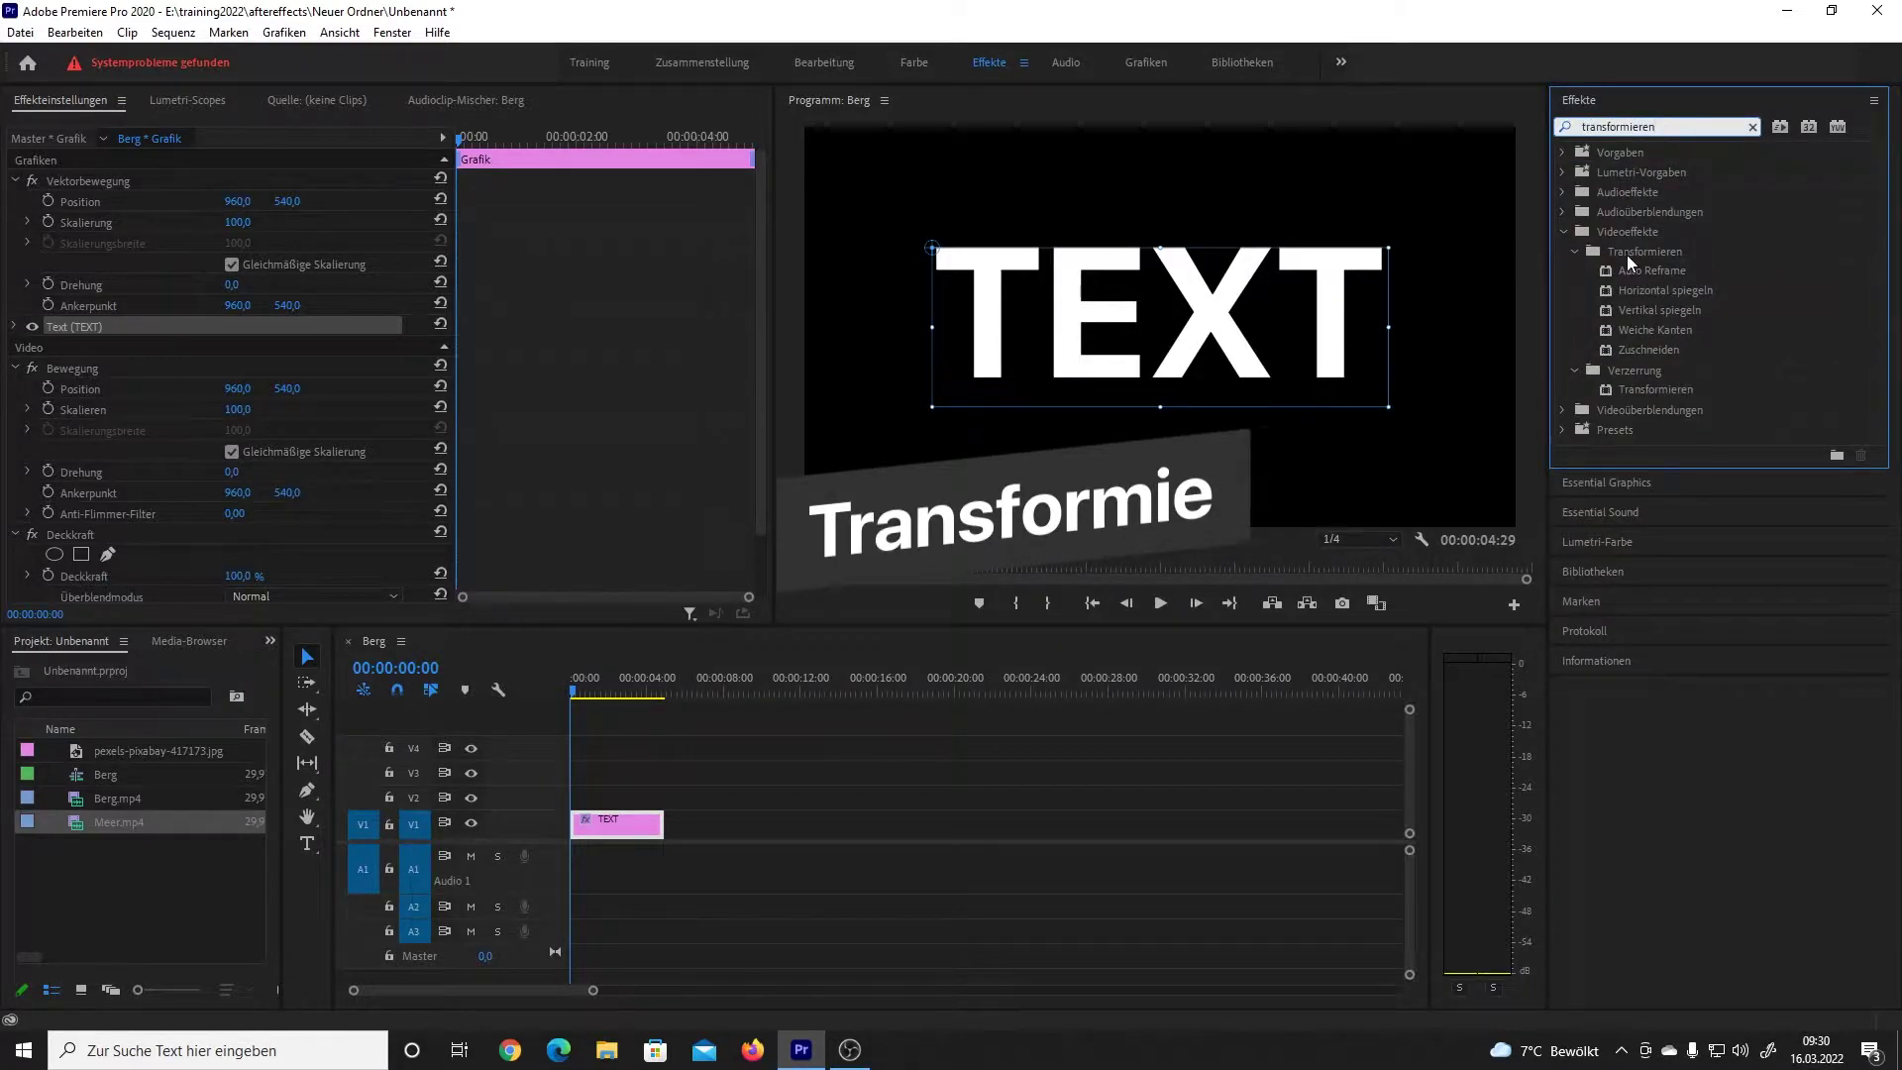
click(1650, 392)
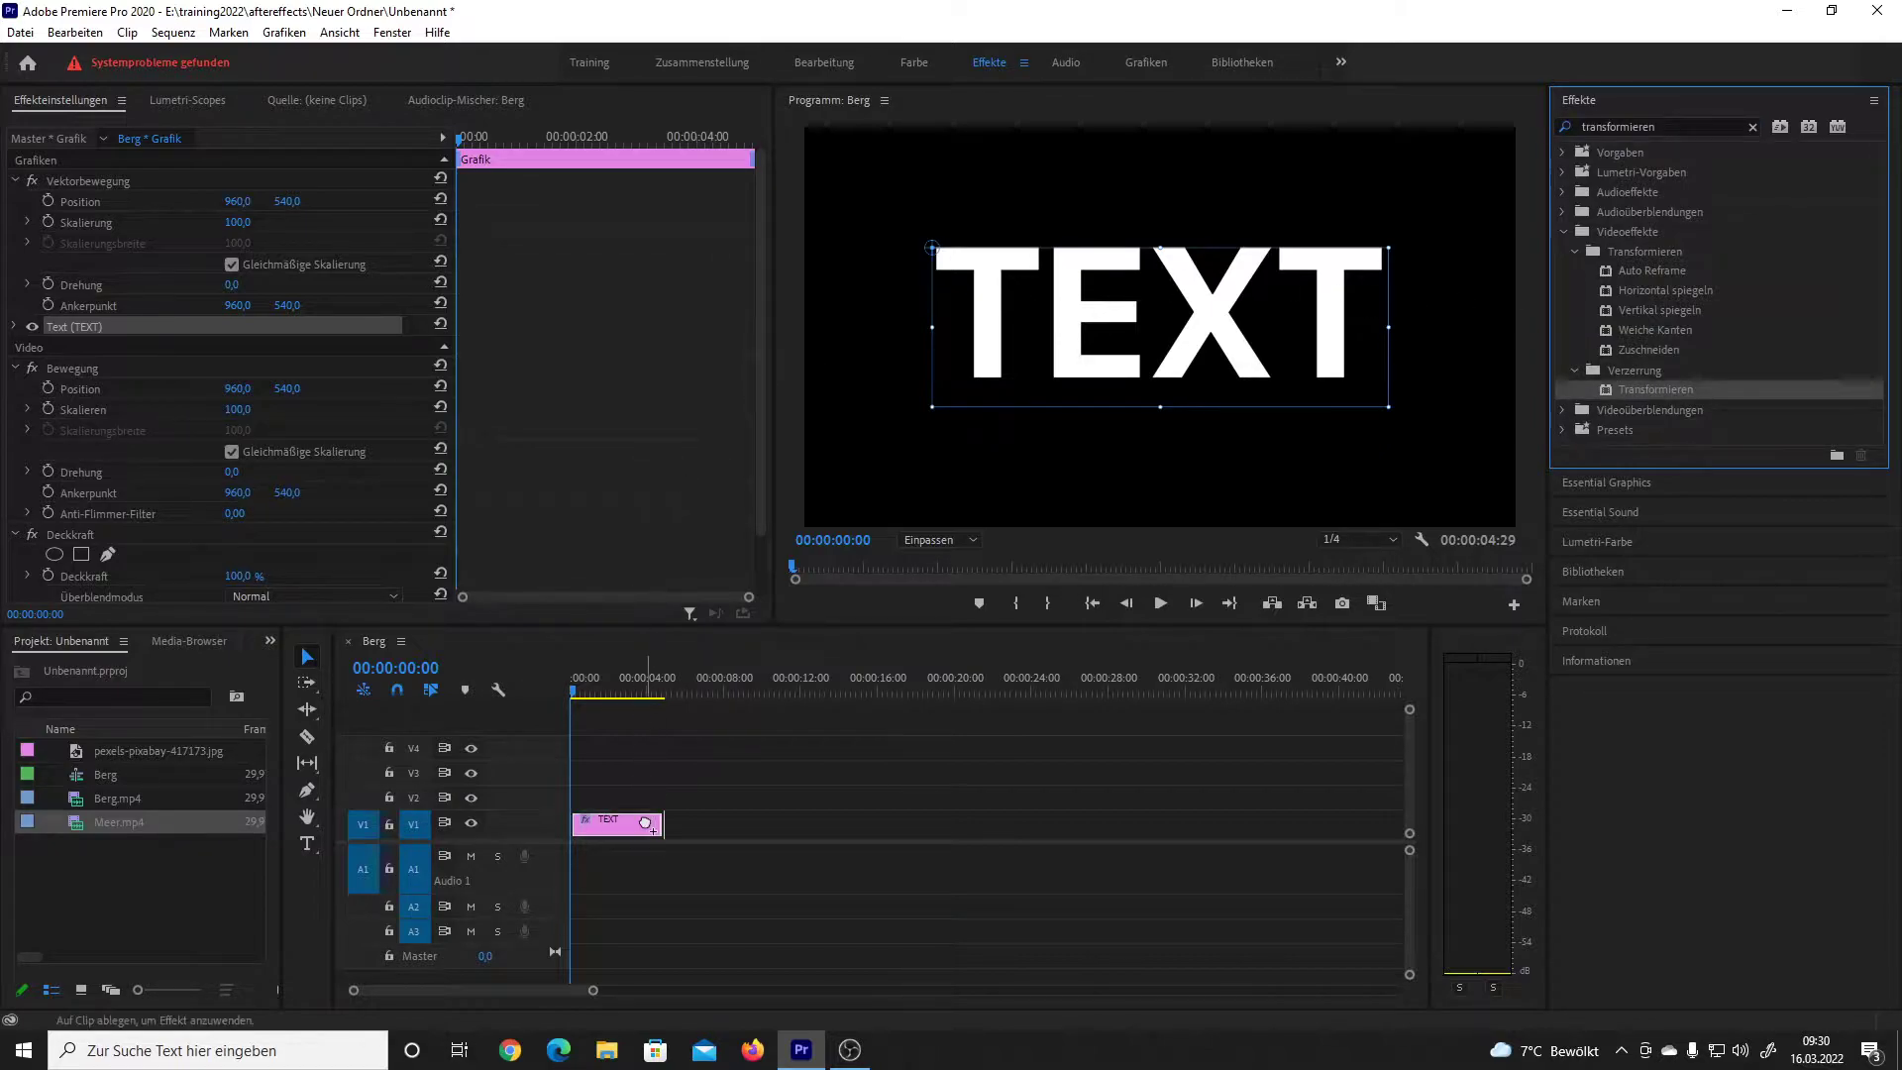
drag(1650, 392, 653, 830)
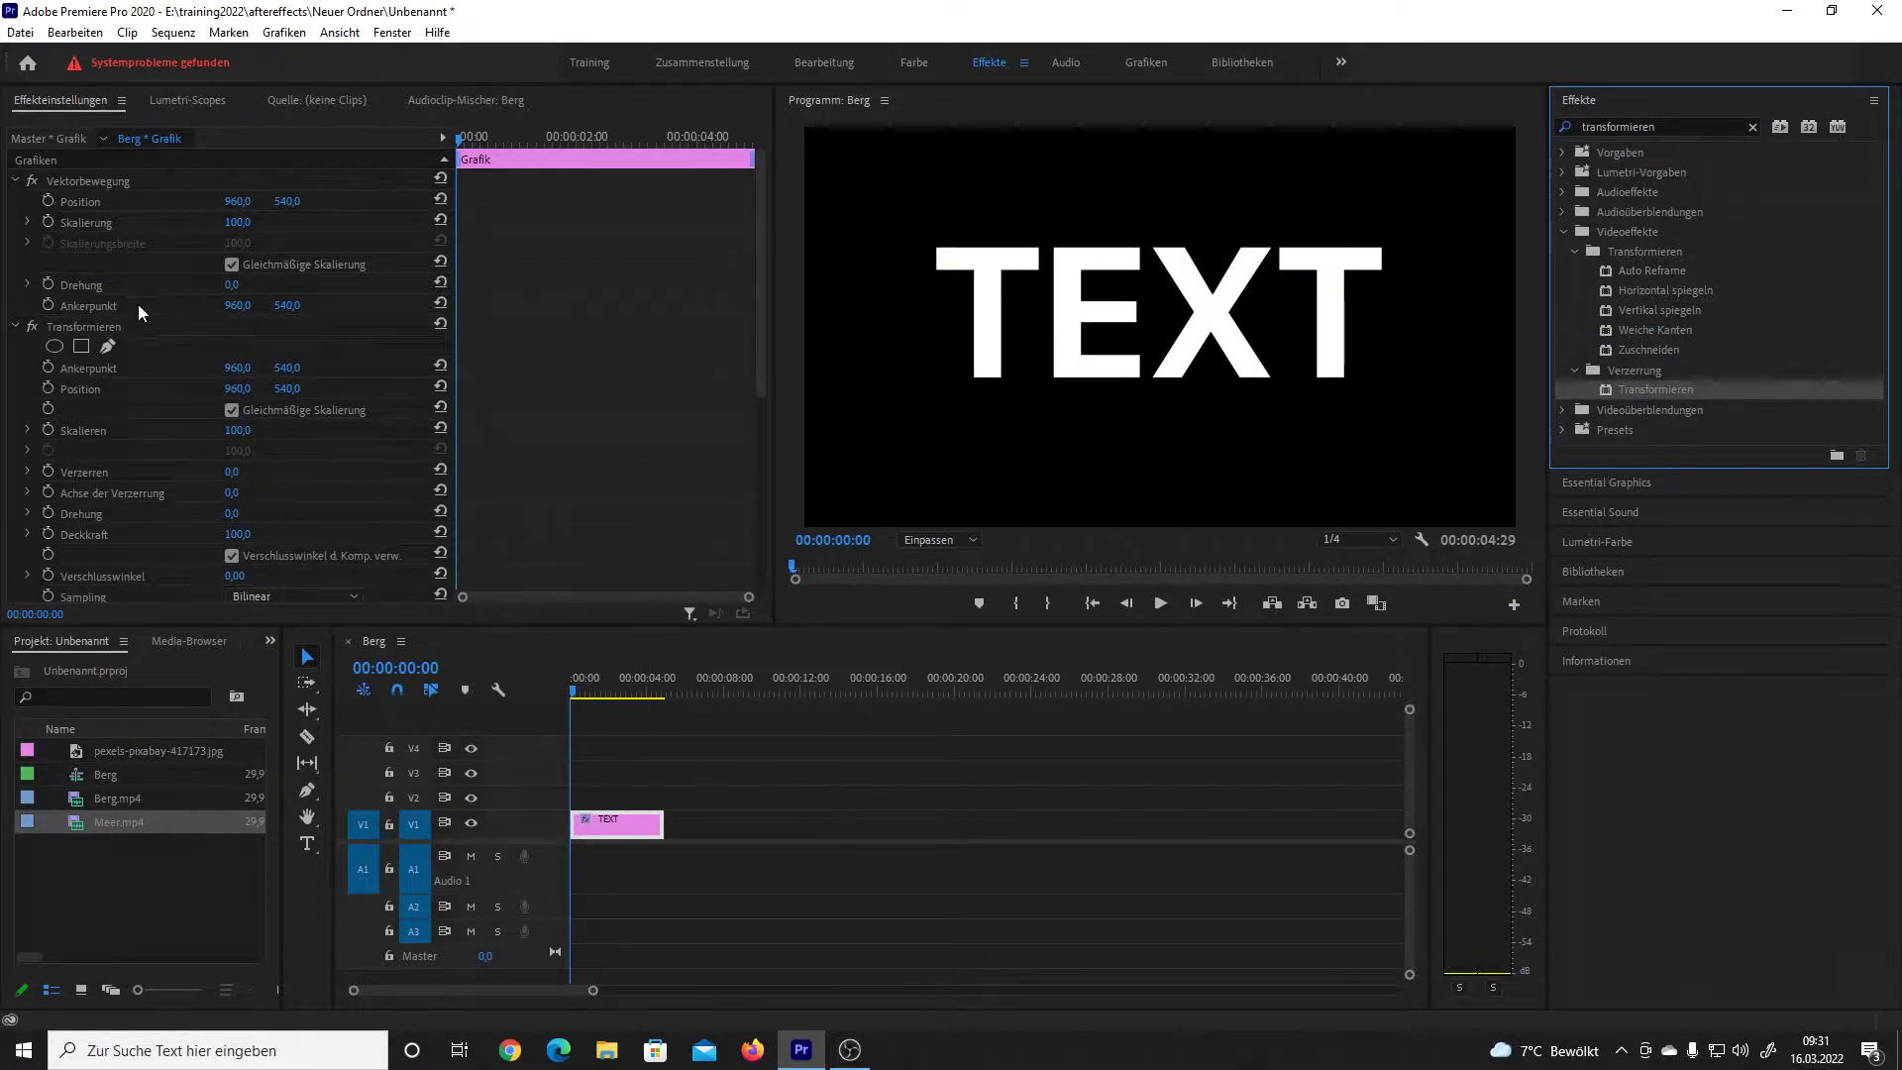
click(114, 327)
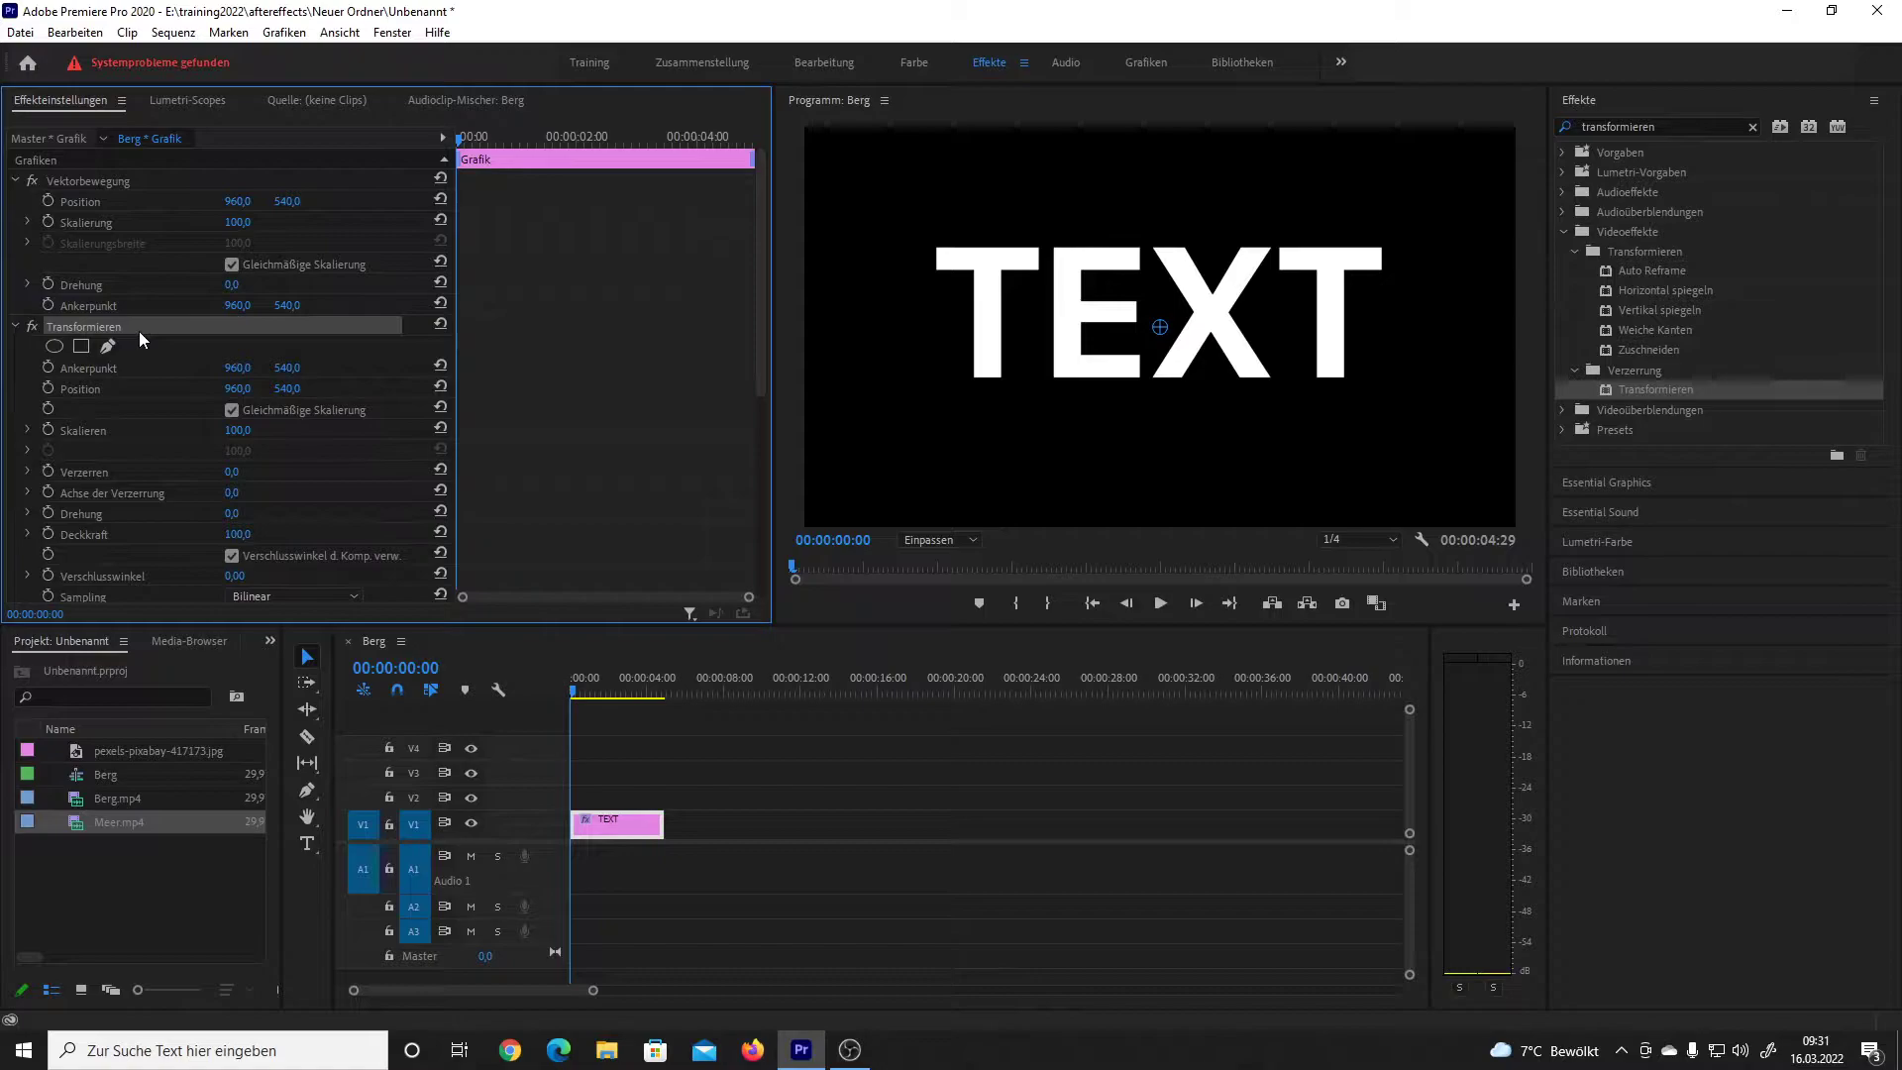
Step: Add a Transformieren Position keyframe at 00:00:01:08
click(14, 182)
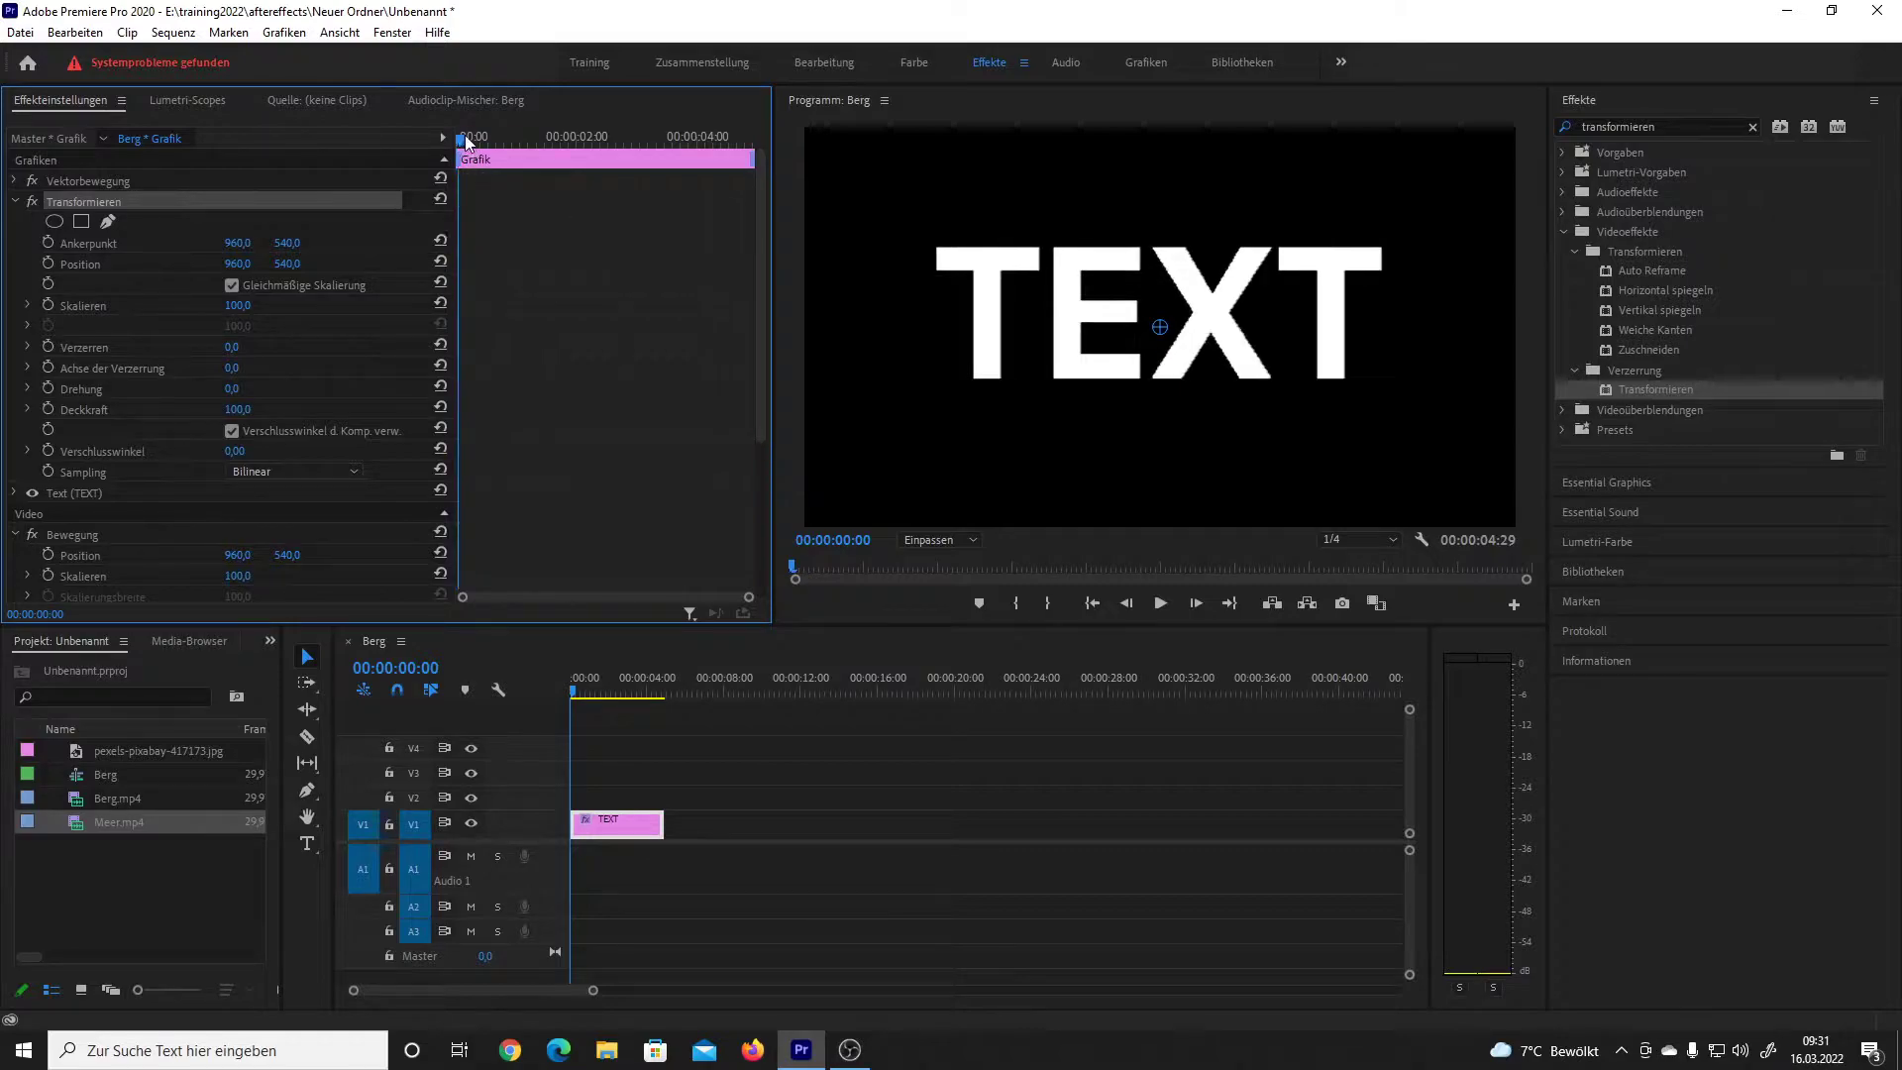
drag(463, 135, 516, 147)
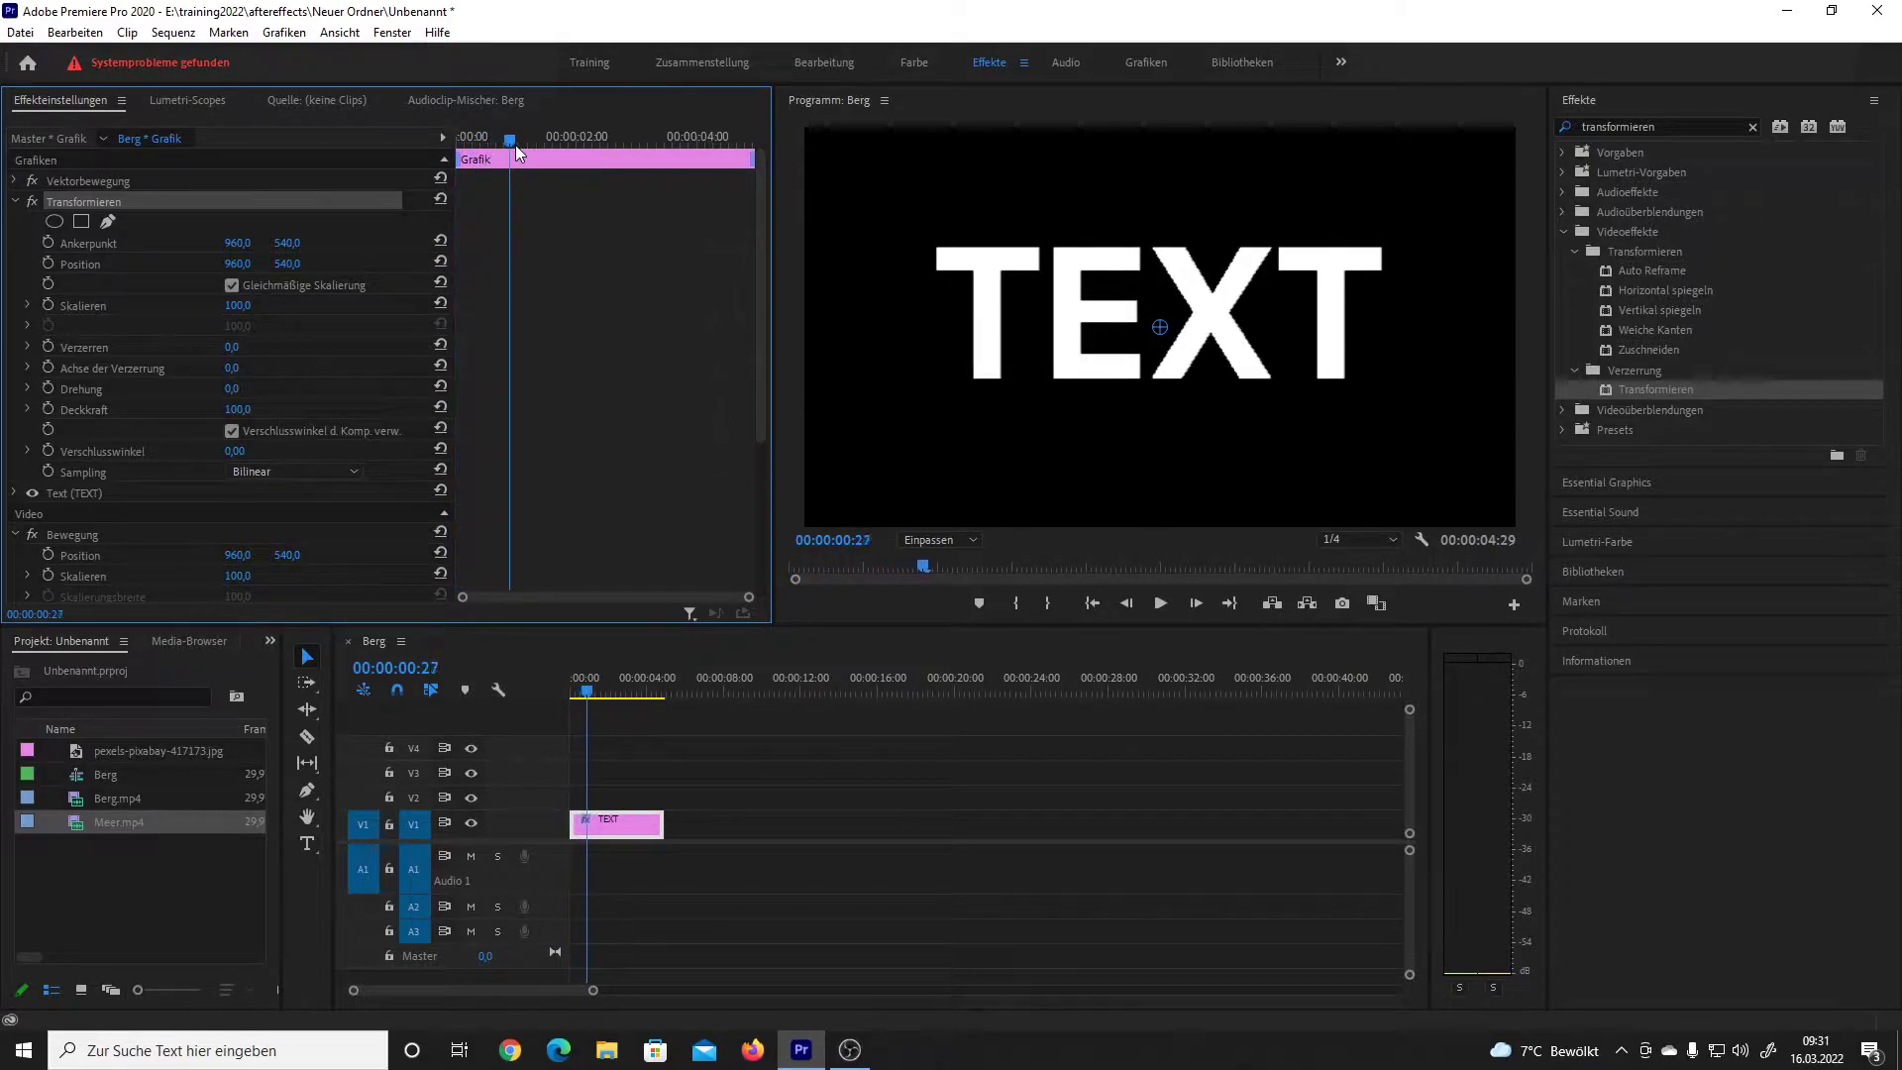
drag(515, 144, 533, 152)
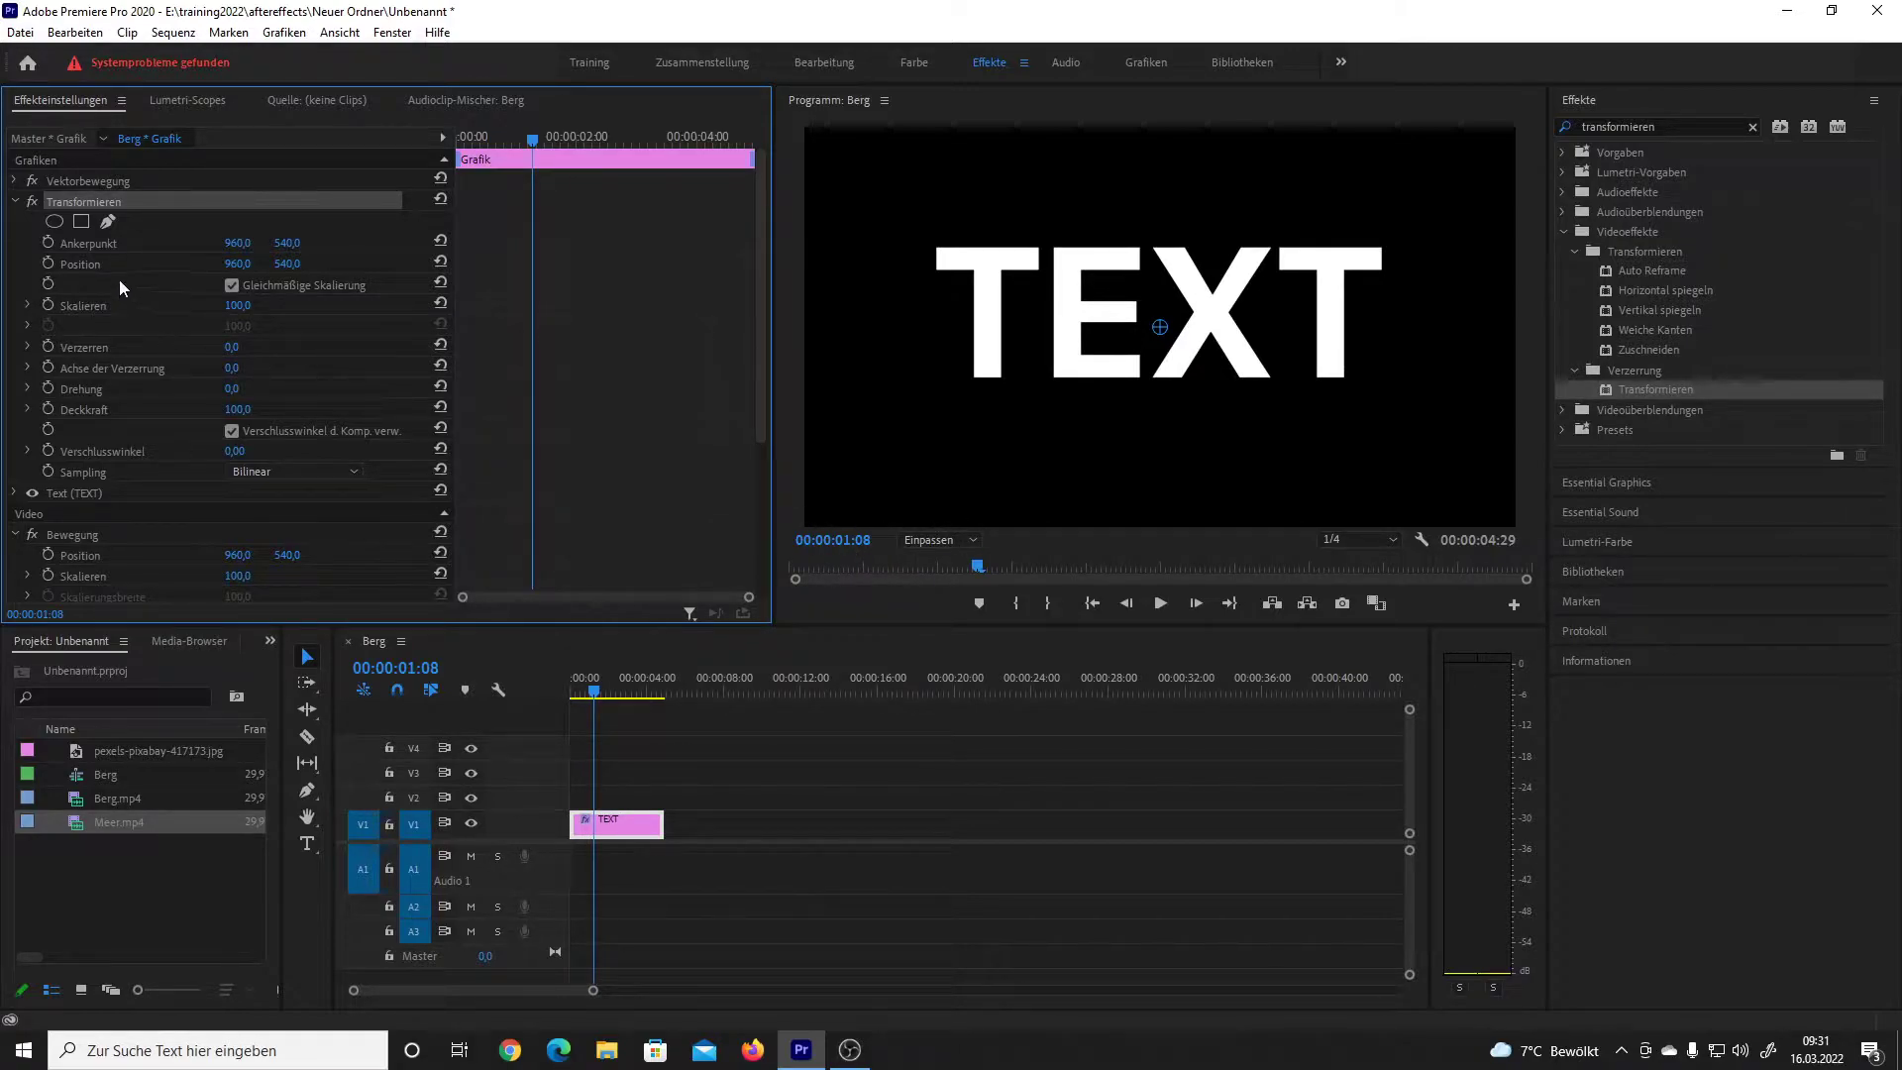
click(54, 262)
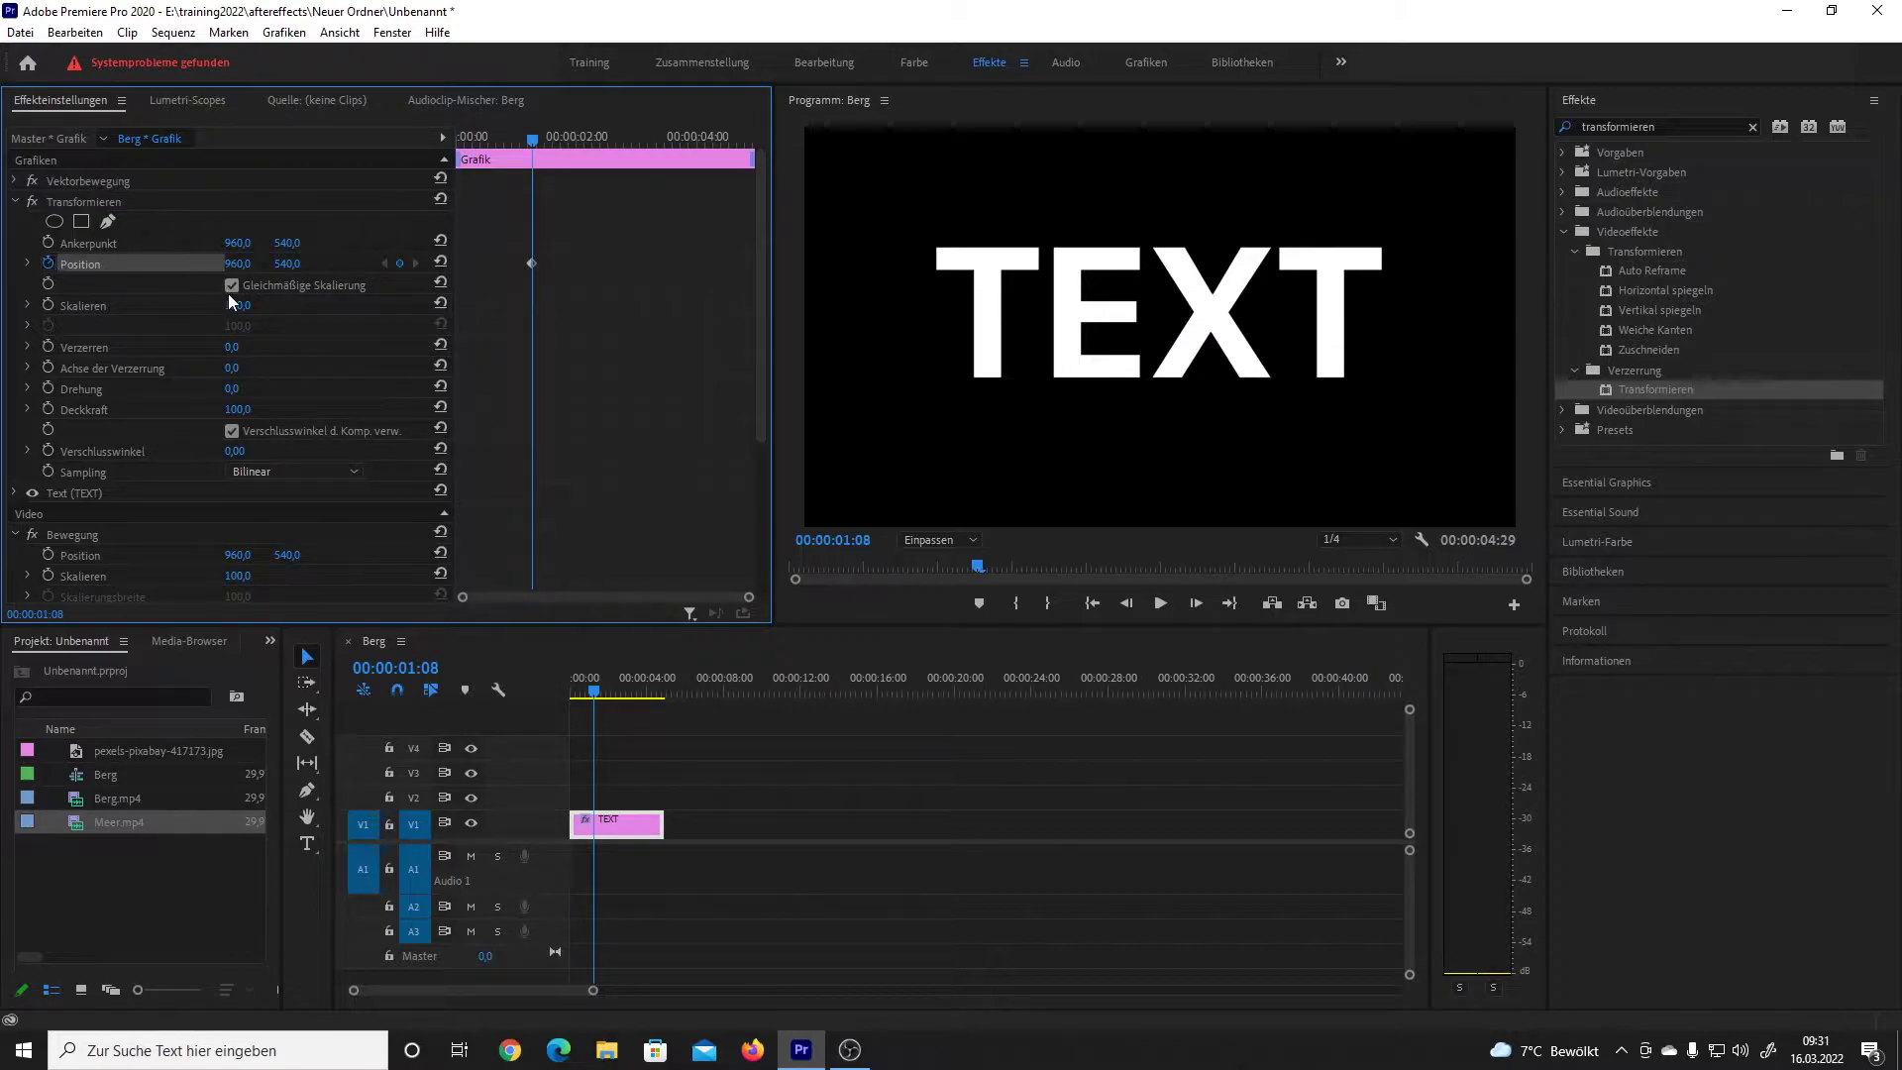
Step: At 00:00:00:00, push TEXT below the frame, preview the slide-up, and return to 00:00:01:08
drag(538, 138, 440, 131)
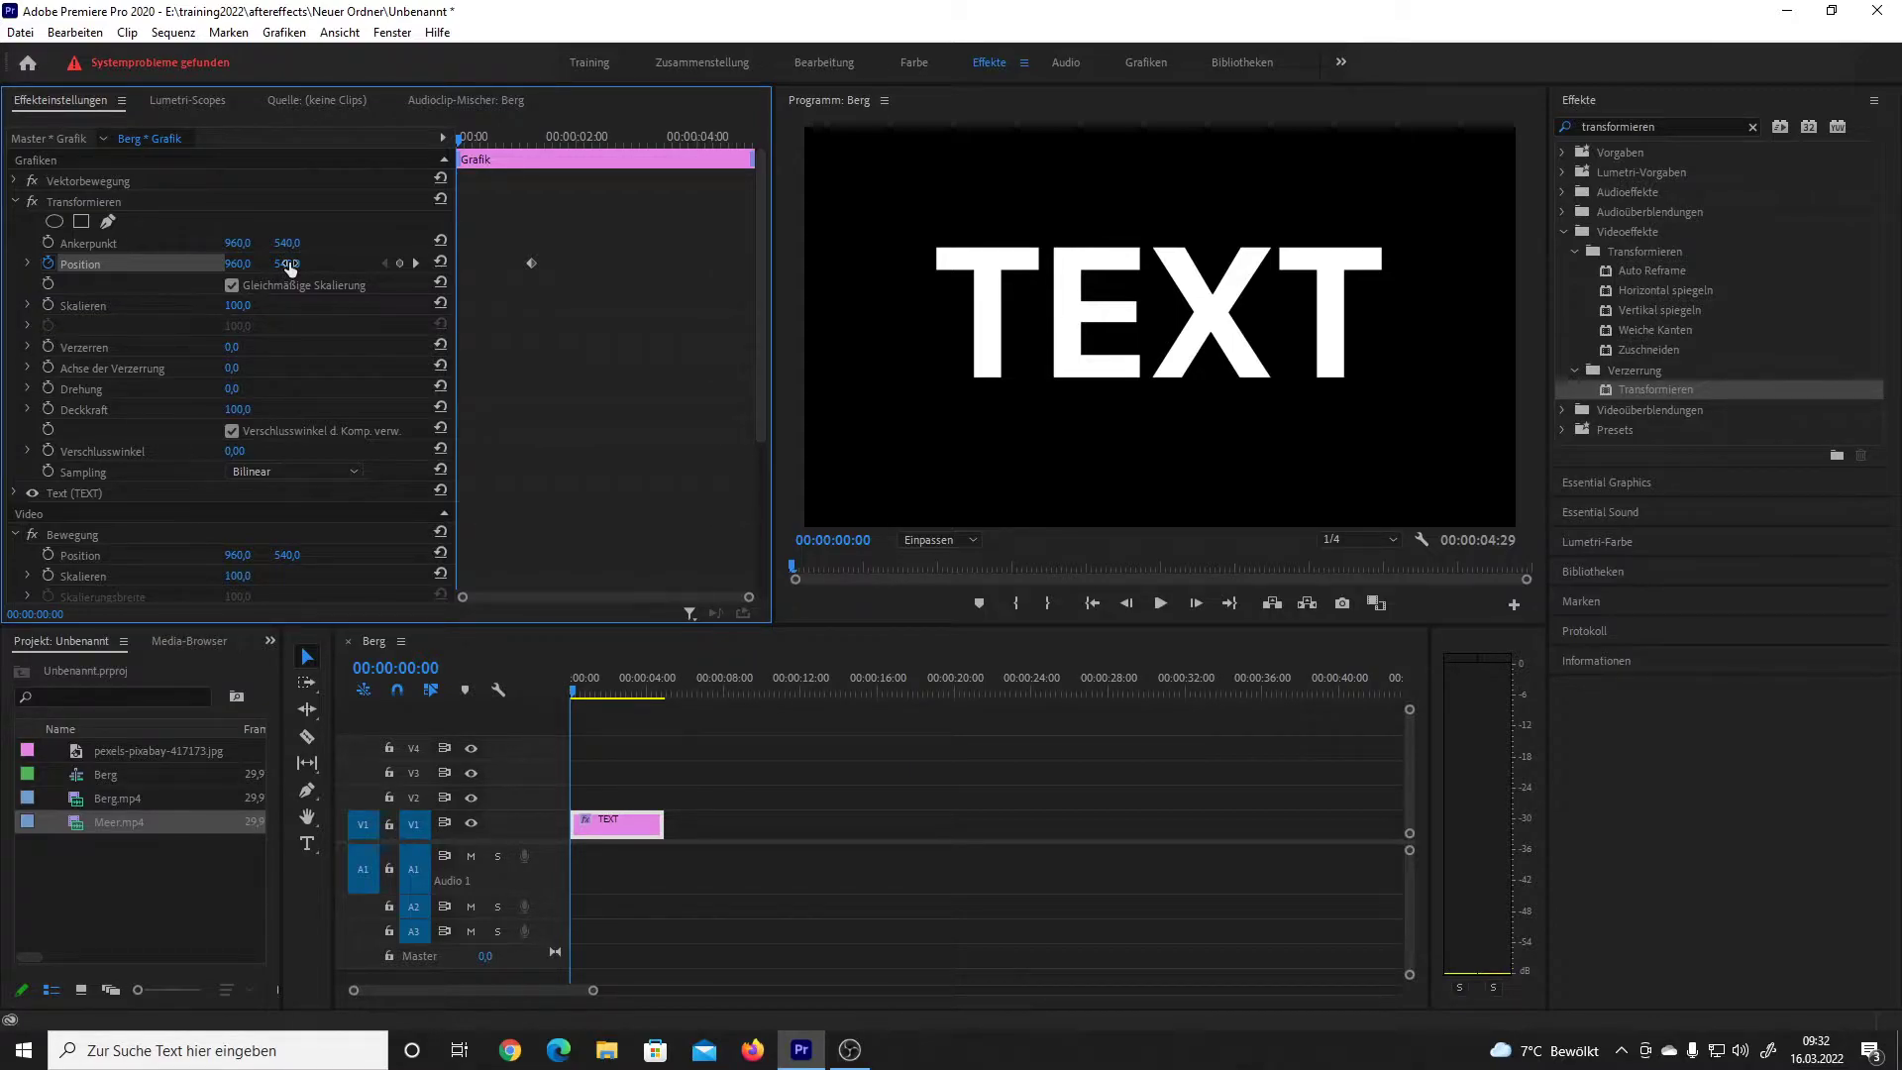
mouse_move(289, 267)
mouse_down()
mouse_move(346, 268)
mouse_move(307, 263)
mouse_up()
key(space)
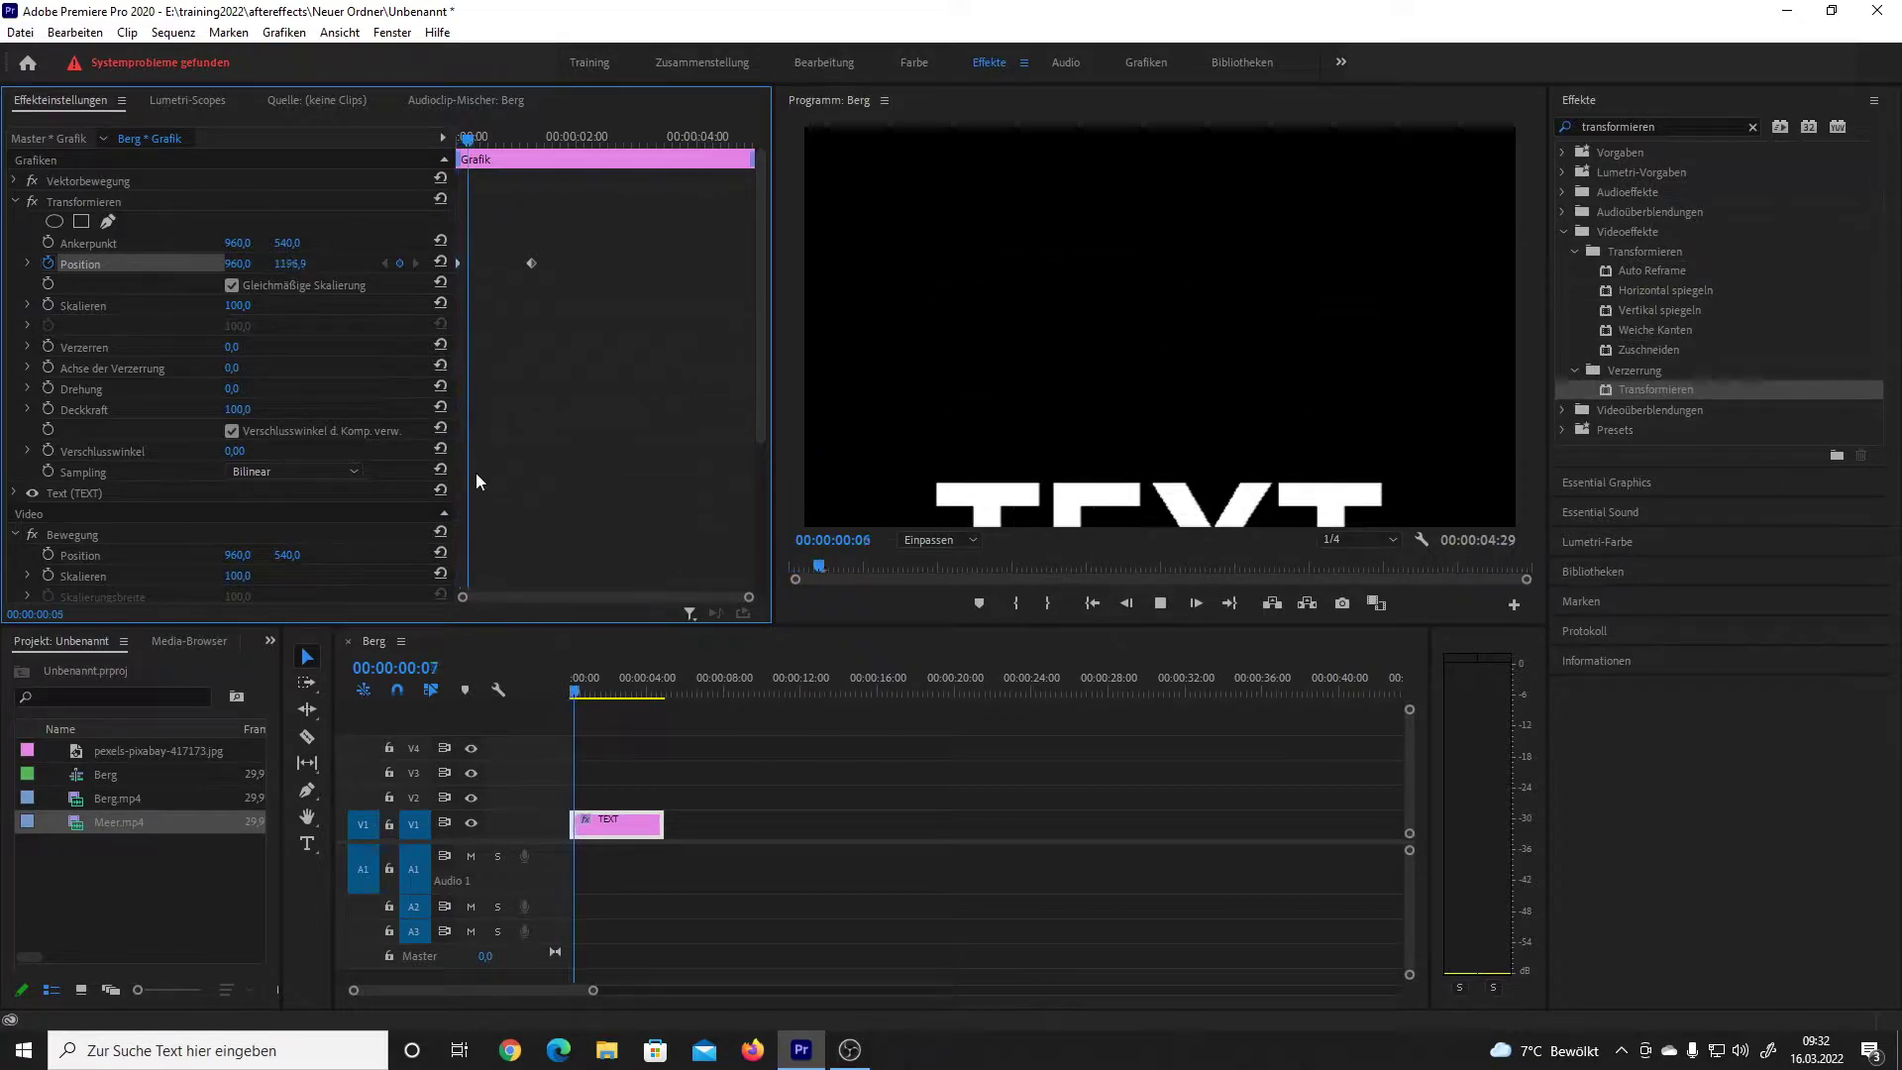
key(space)
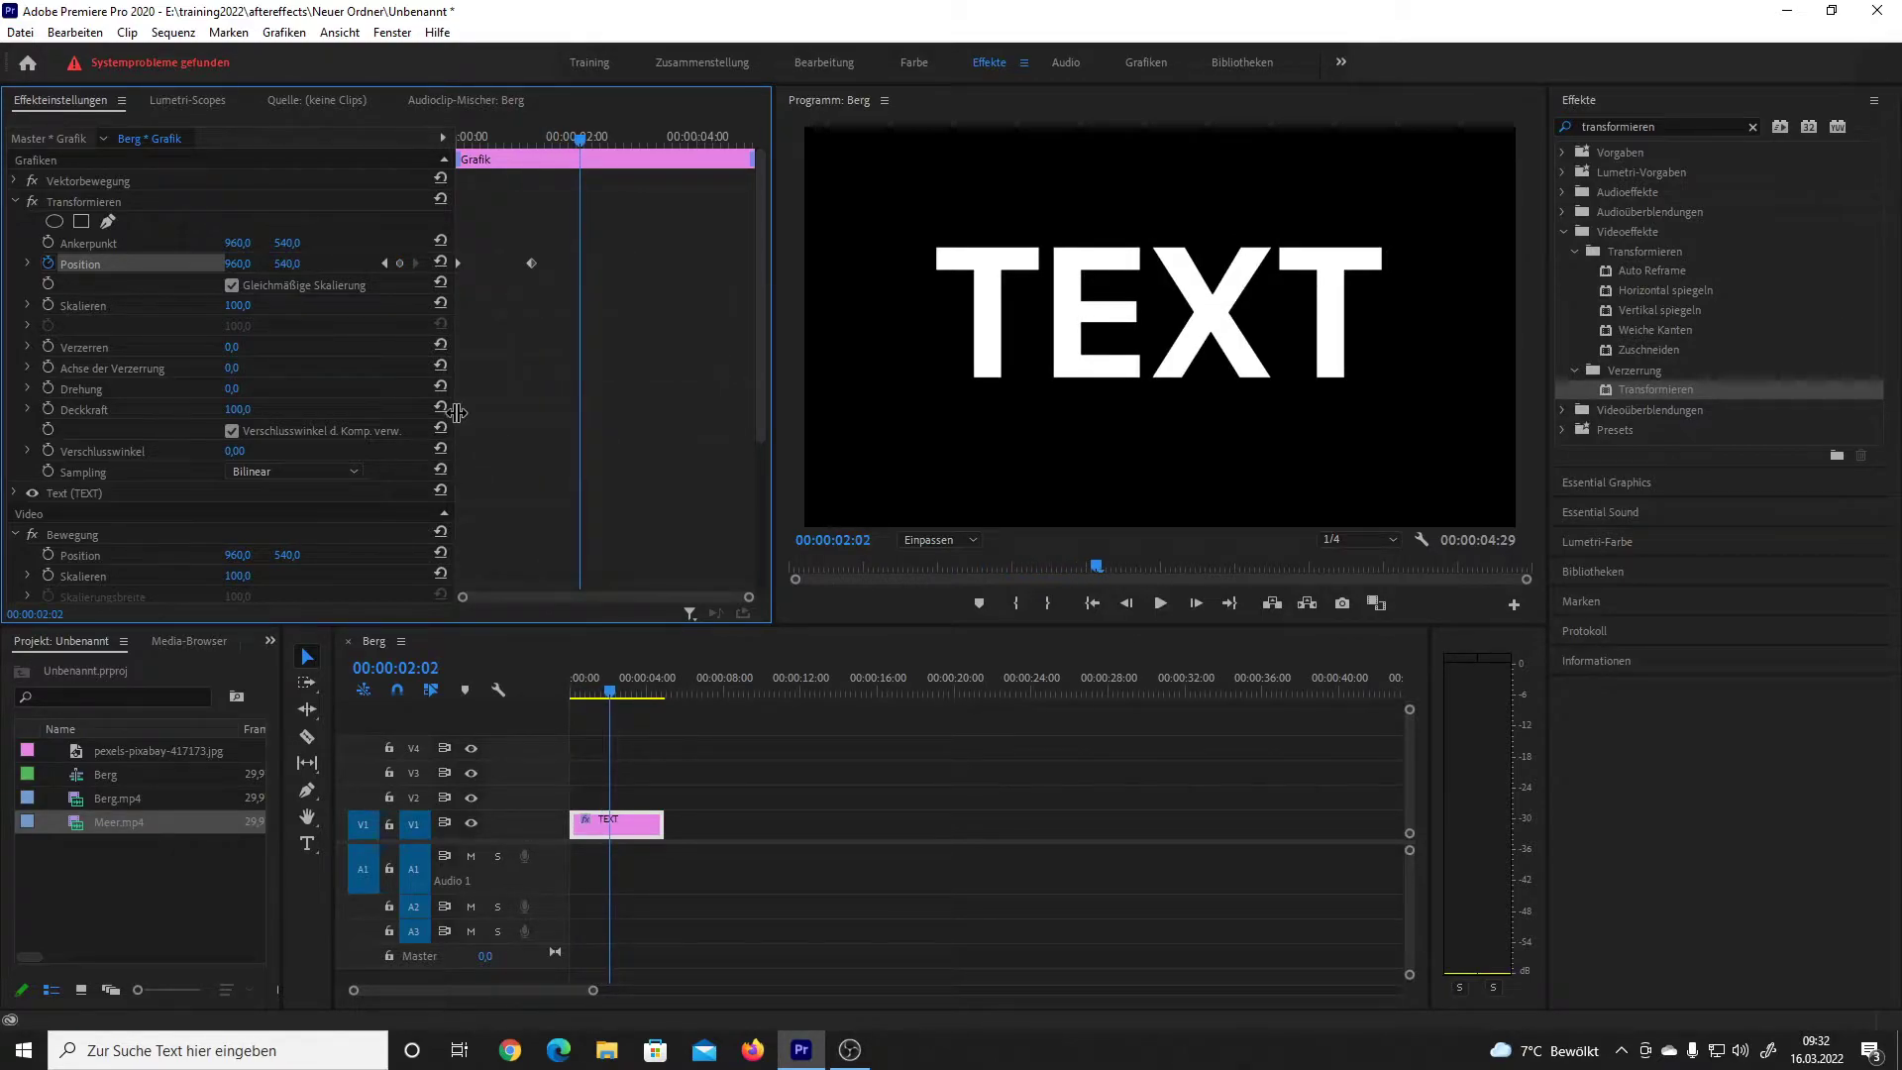
click(531, 145)
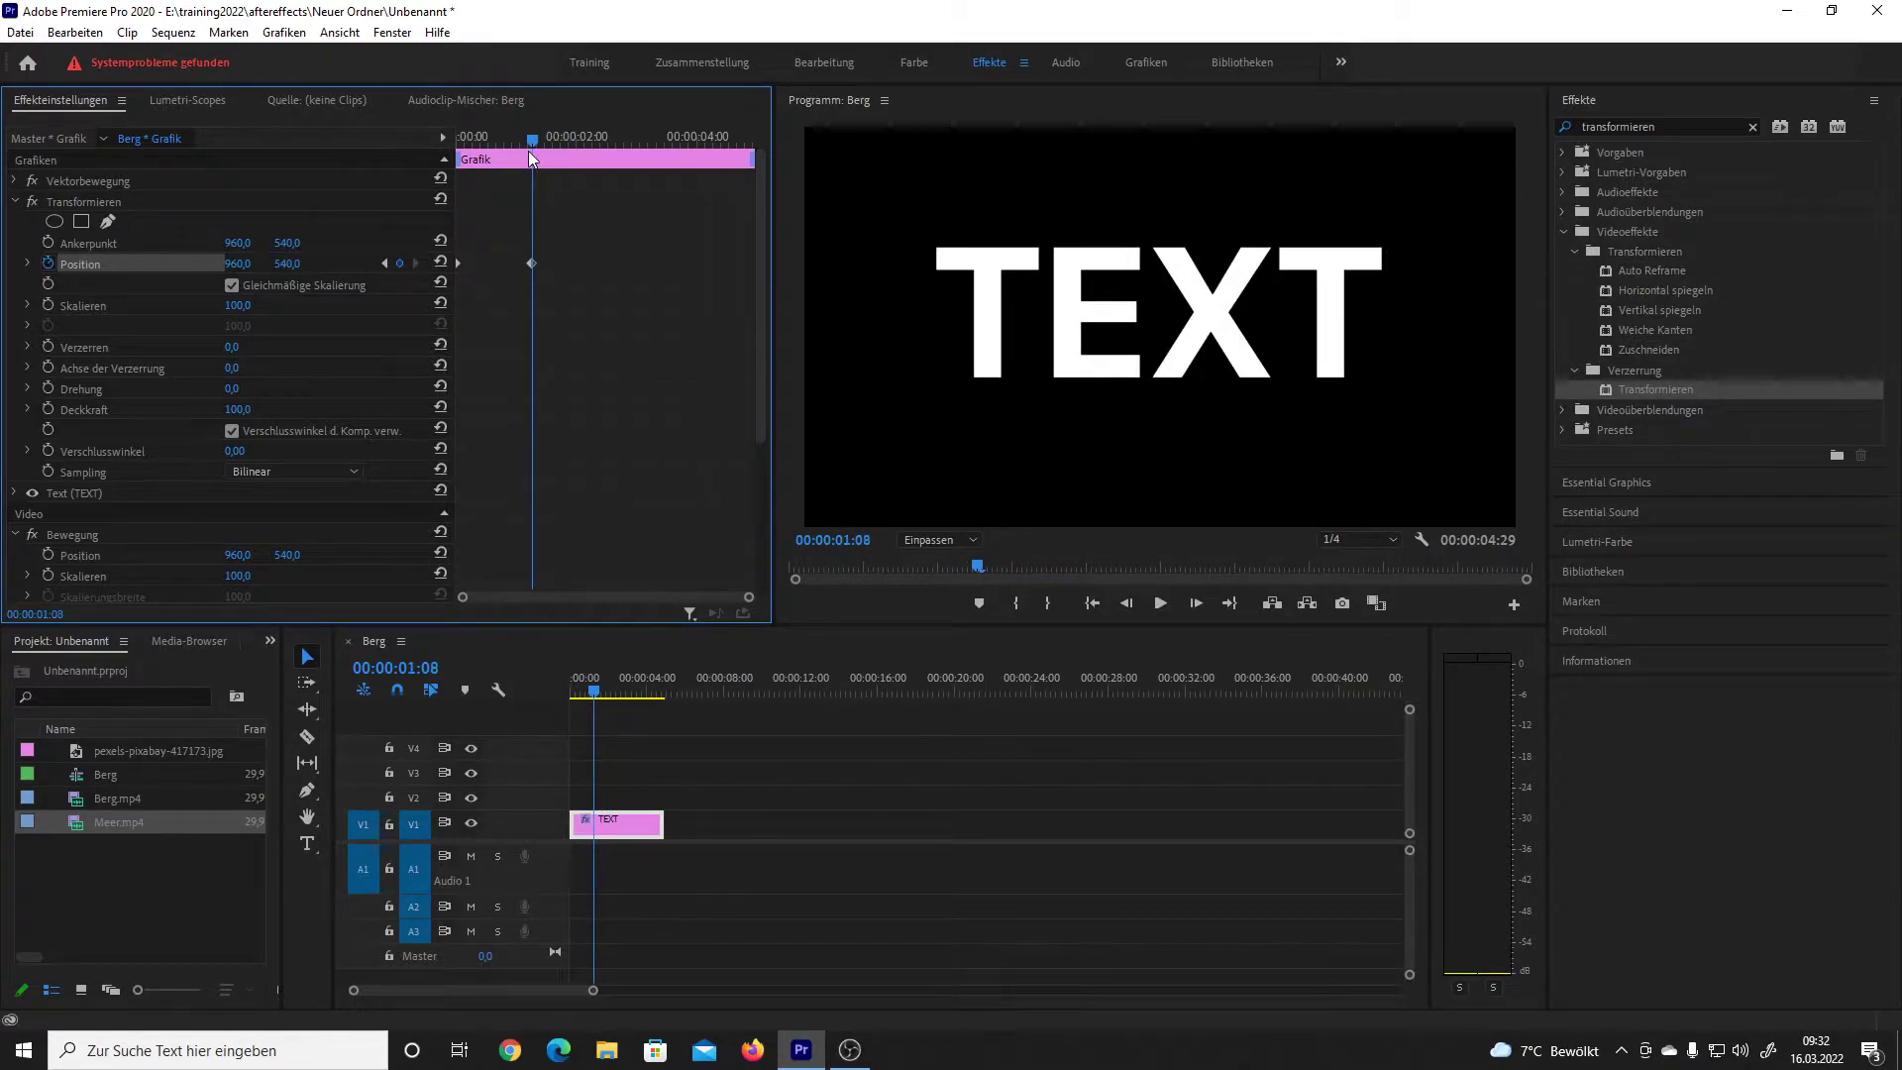
Step: Apply the Zuschneiden crop effect to the TEXT clip
click(1662, 119)
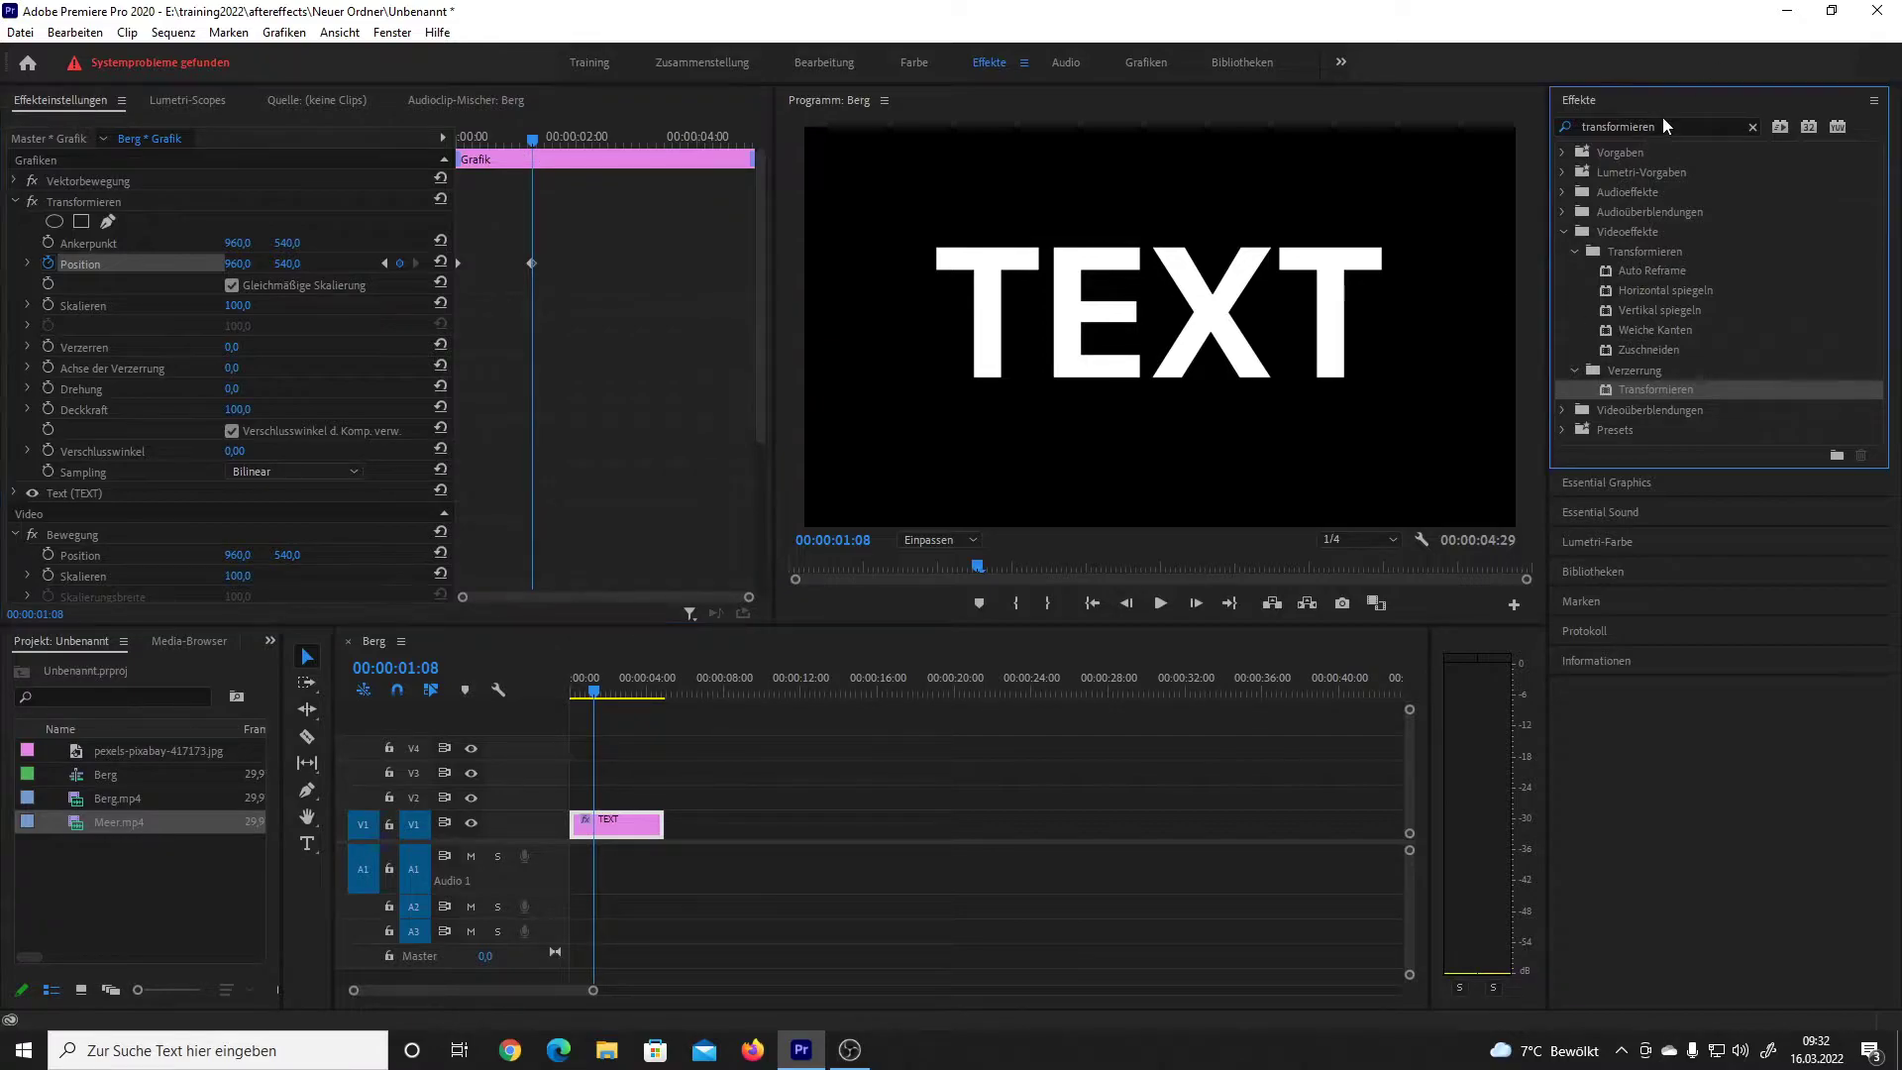
click(1680, 351)
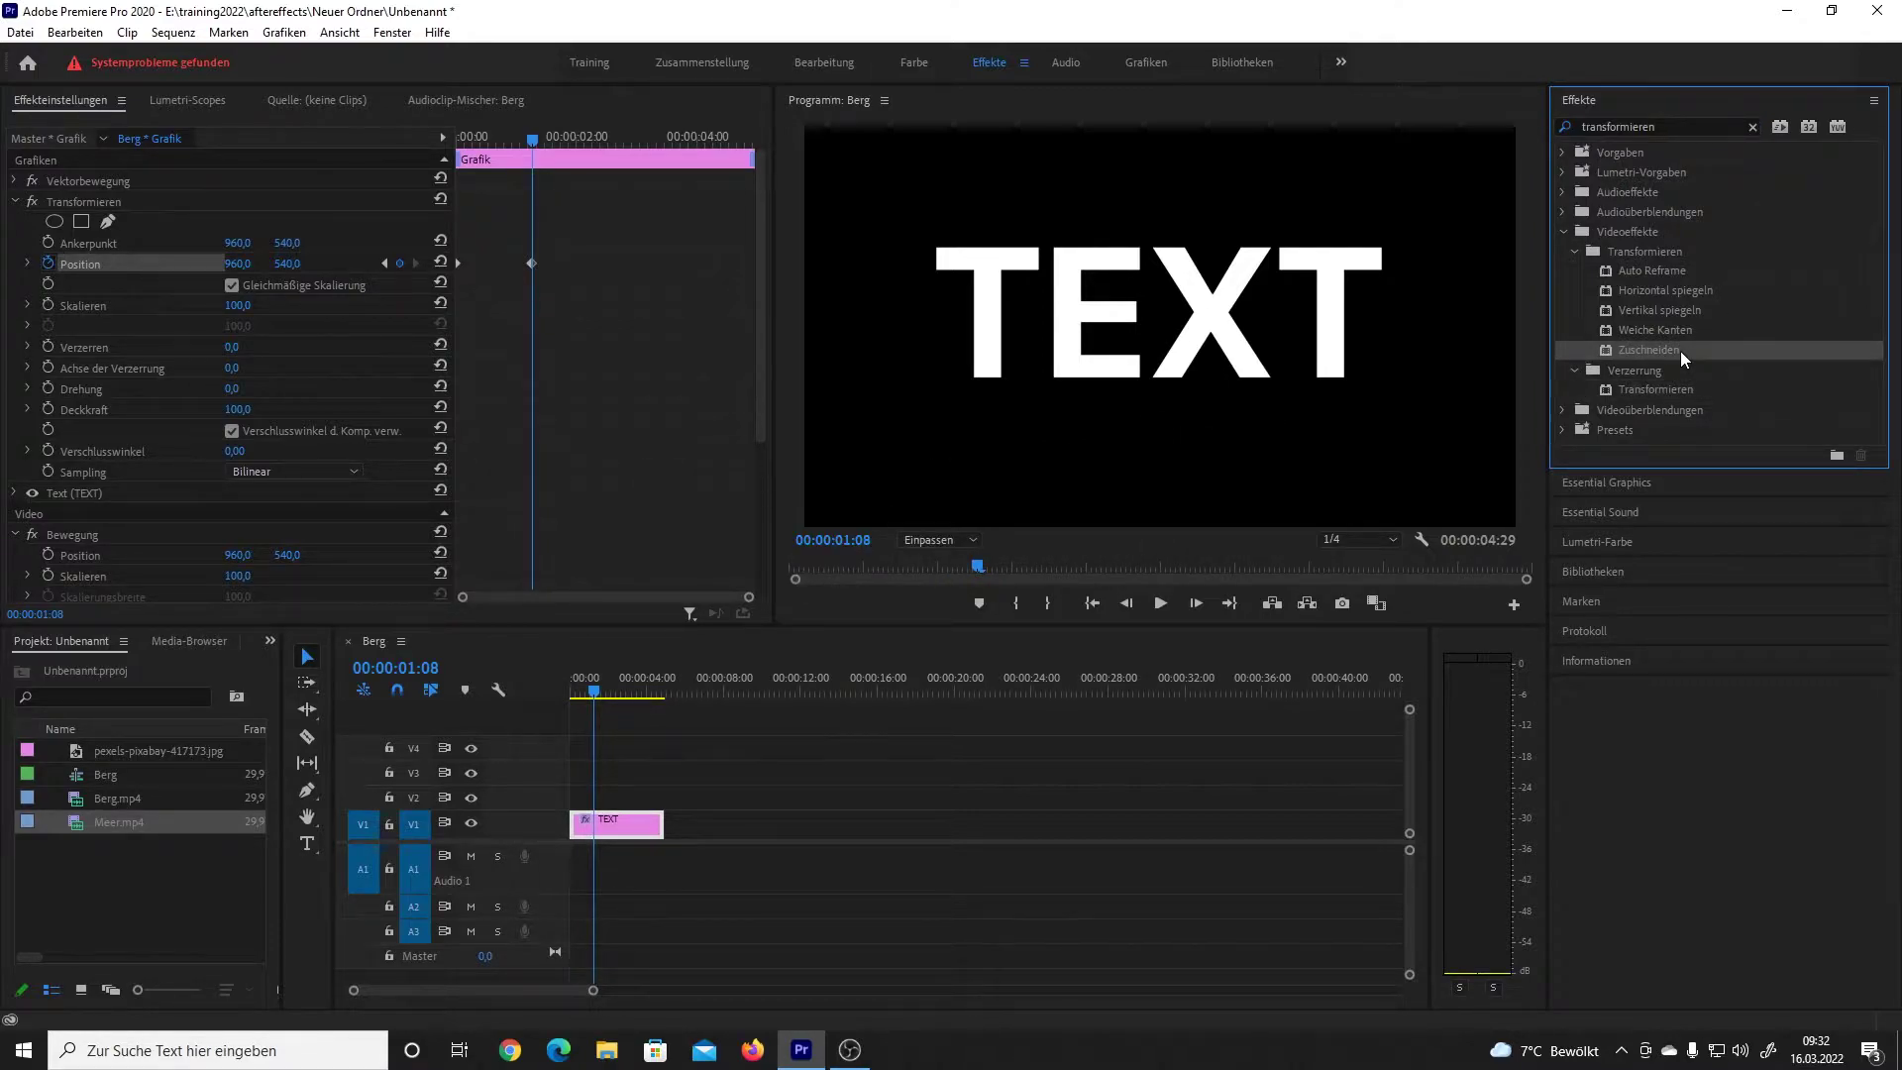
drag(1680, 351, 626, 822)
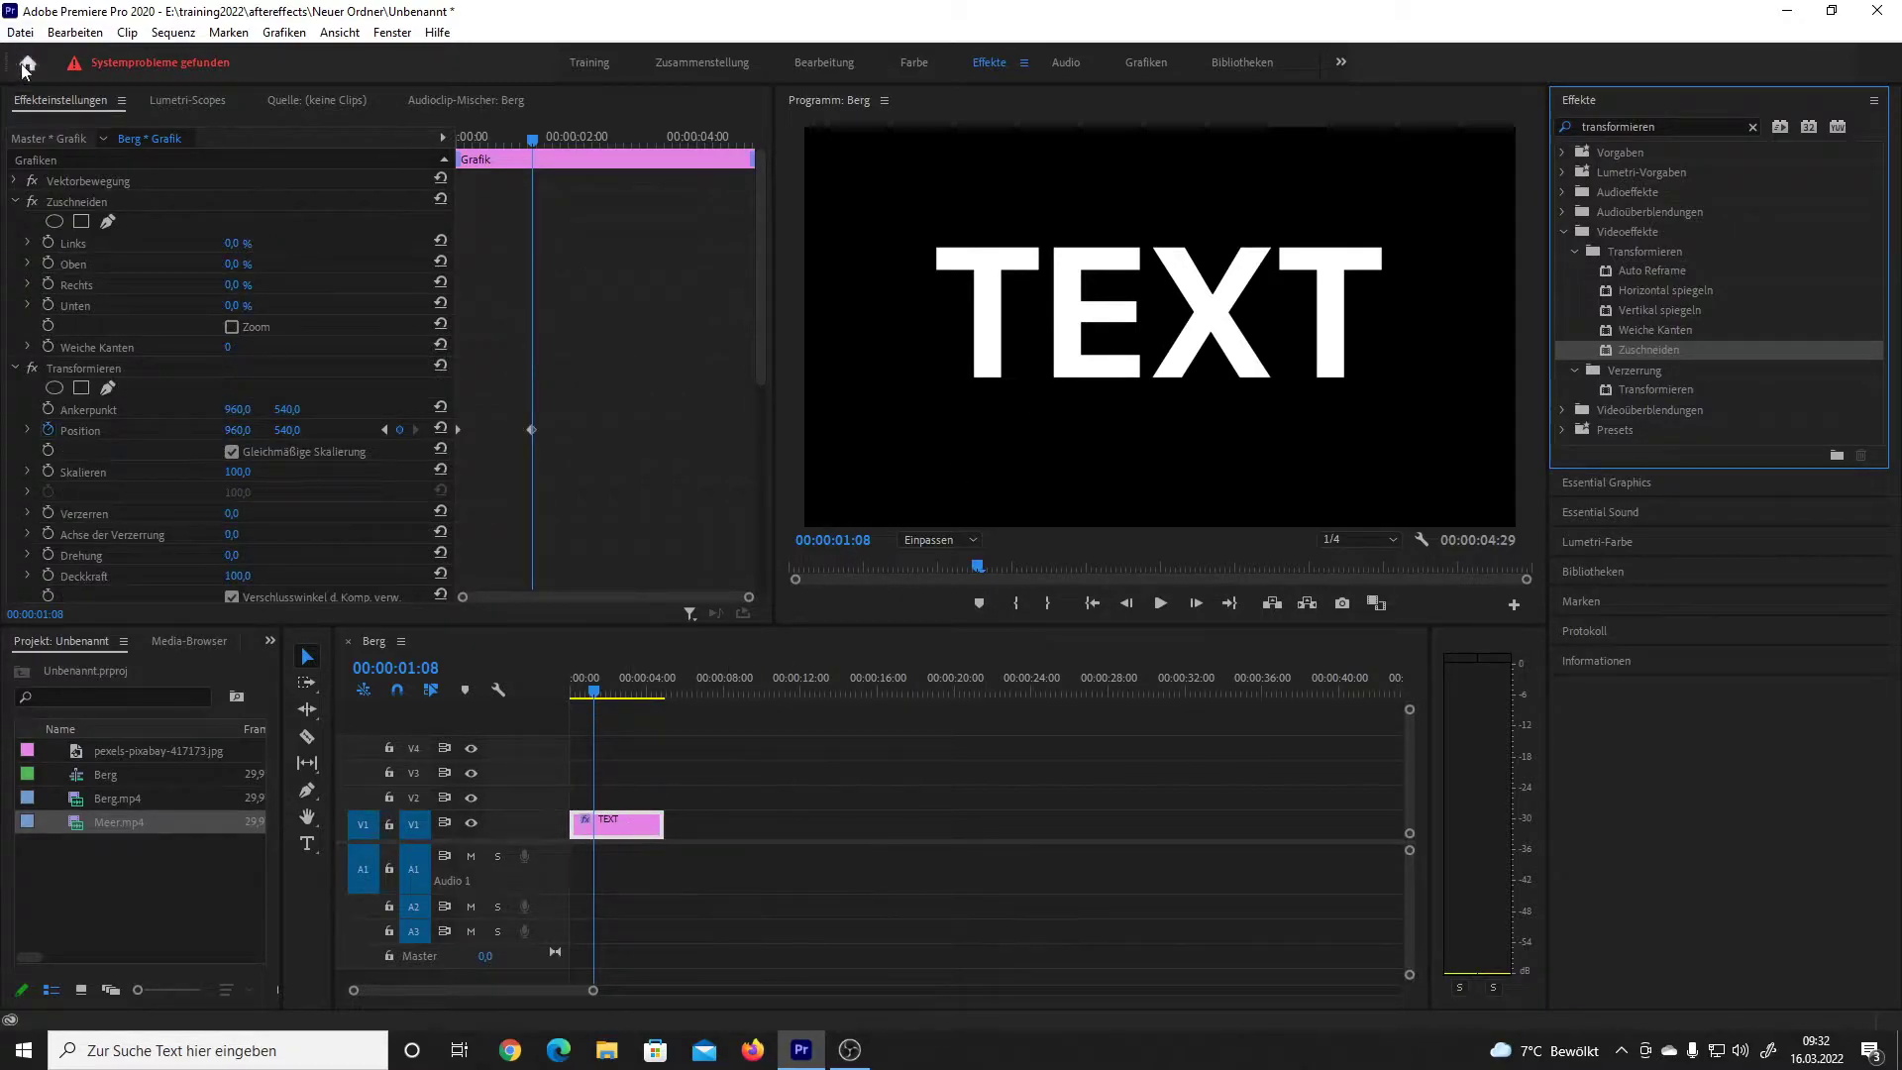
click(94, 203)
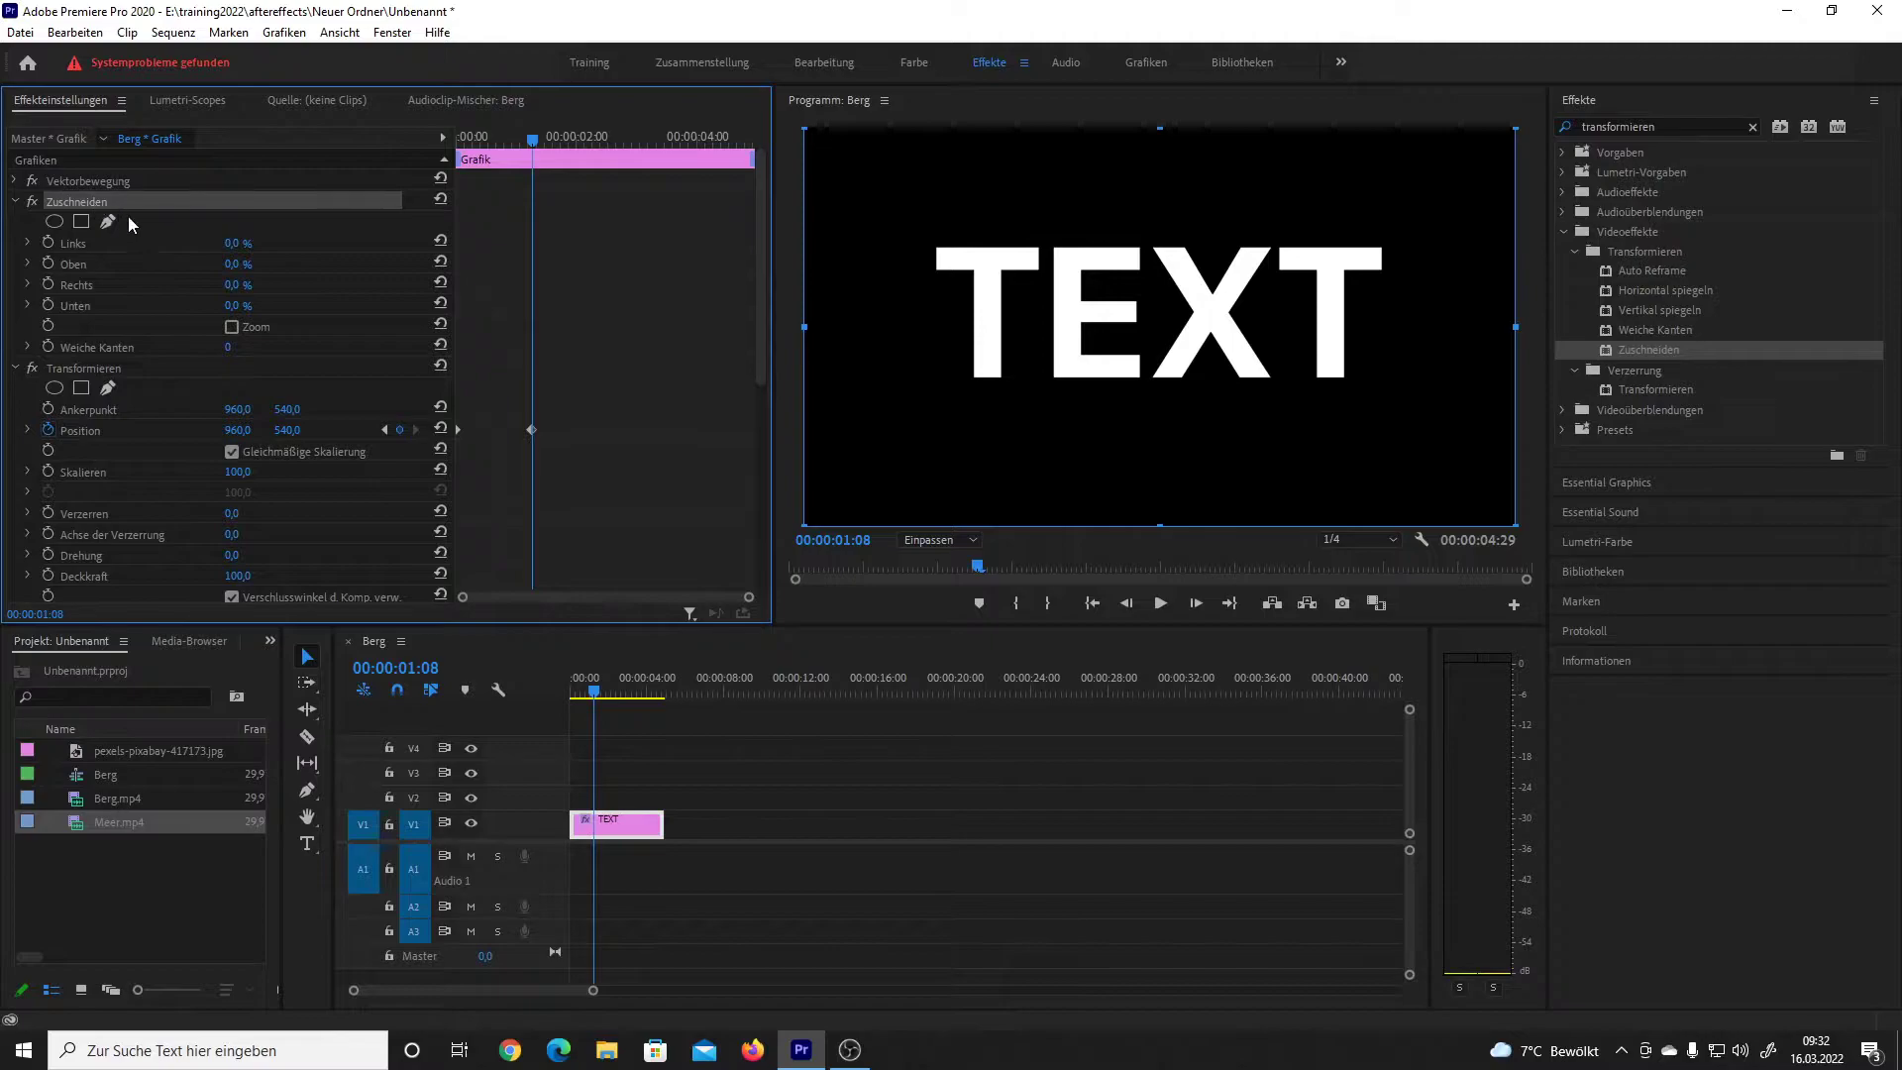
Step: Crop to Links 18%, Oben 29%, Rechts 17,8%, Unten 35,6% around the word
mouse_move(230, 245)
mouse_down()
mouse_move(365, 264)
mouse_move(243, 264)
mouse_up()
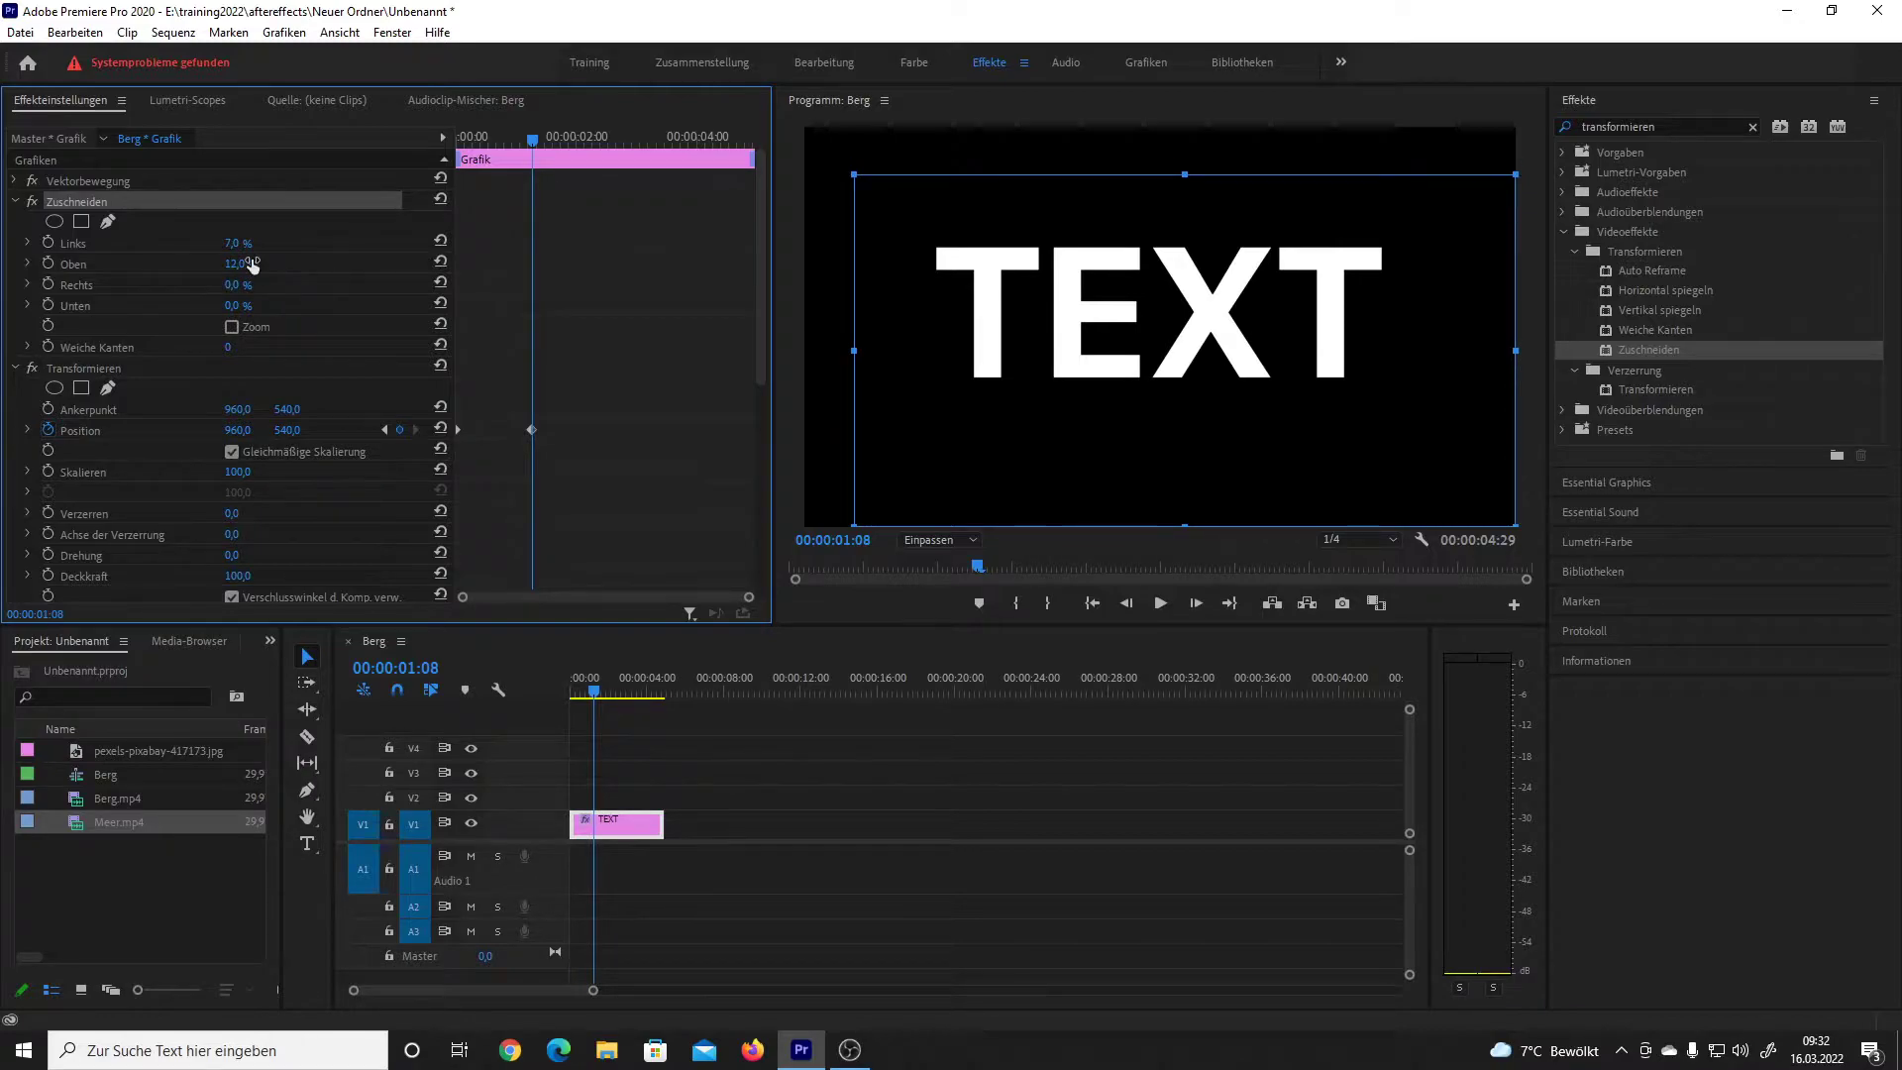
key(ctrl+z)
key(ctrl+z)
key(ctrl+z)
key(ctrl+z)
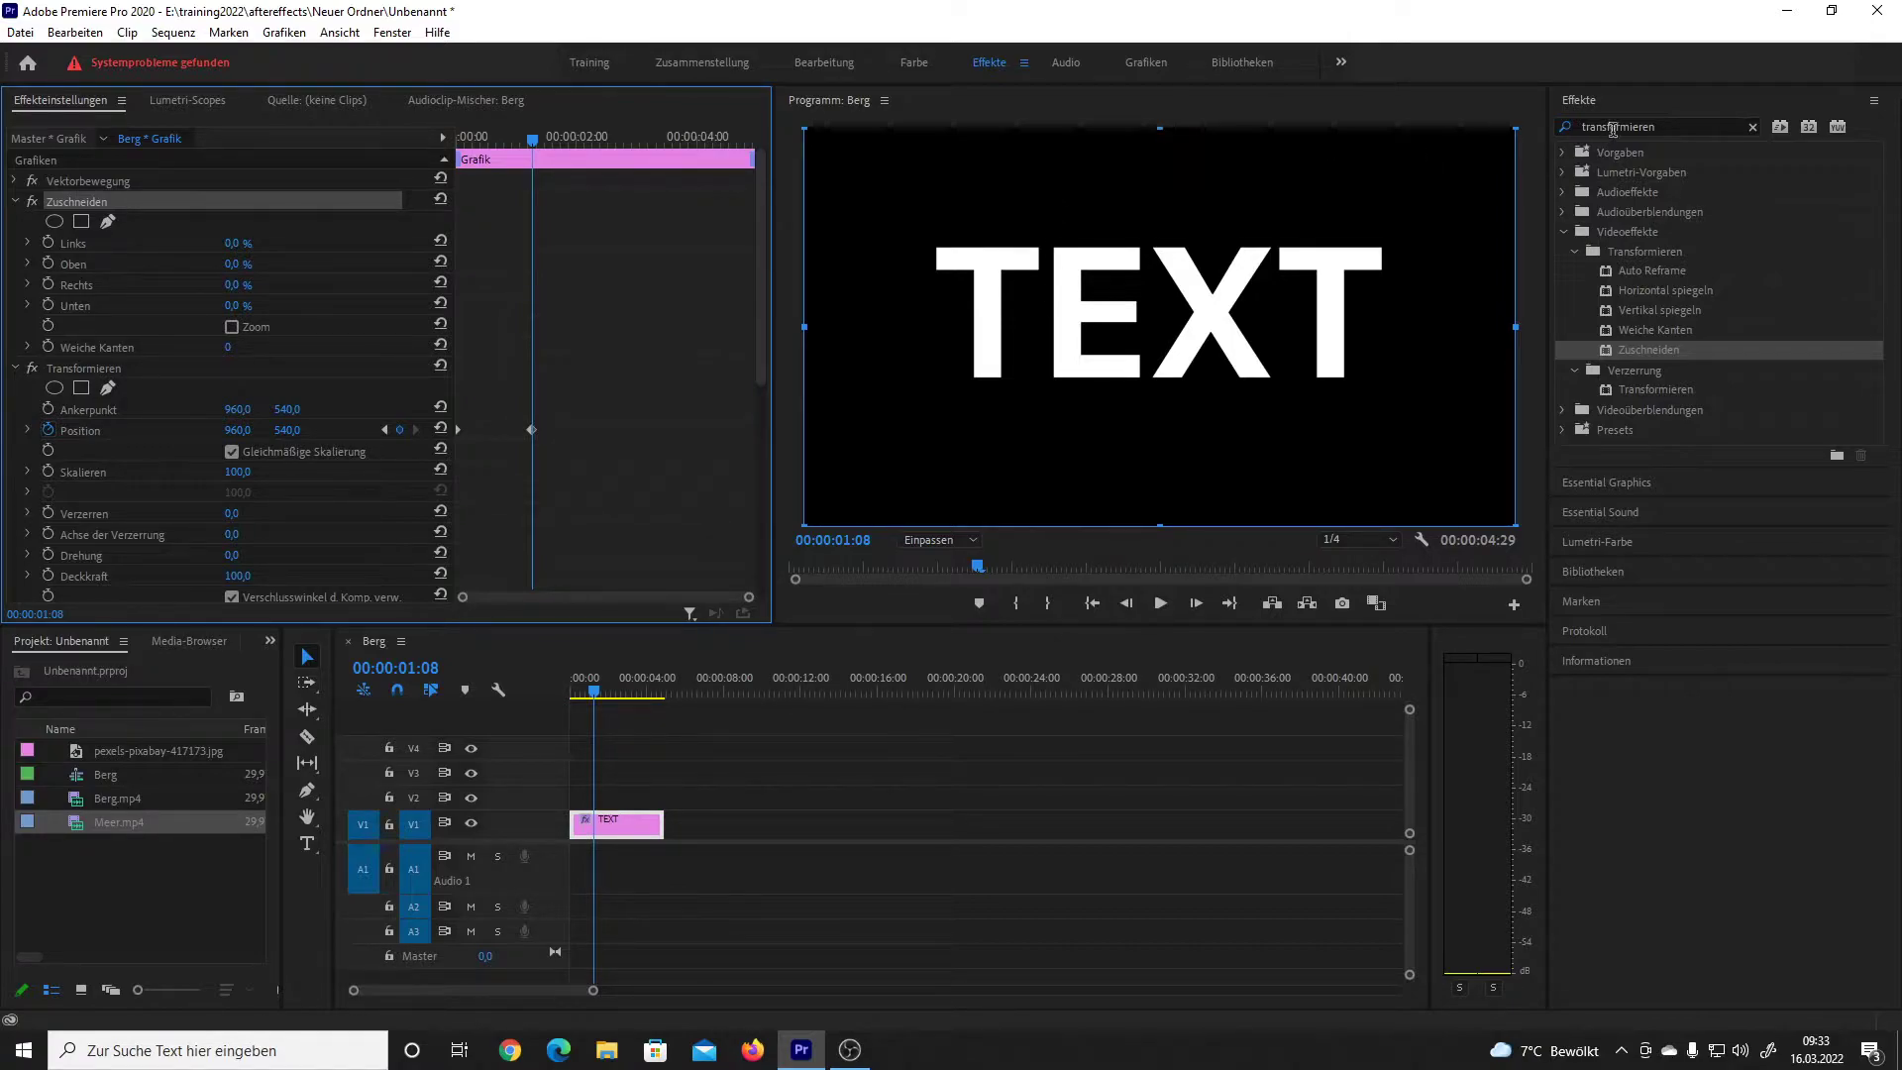
drag(1159, 530, 1160, 384)
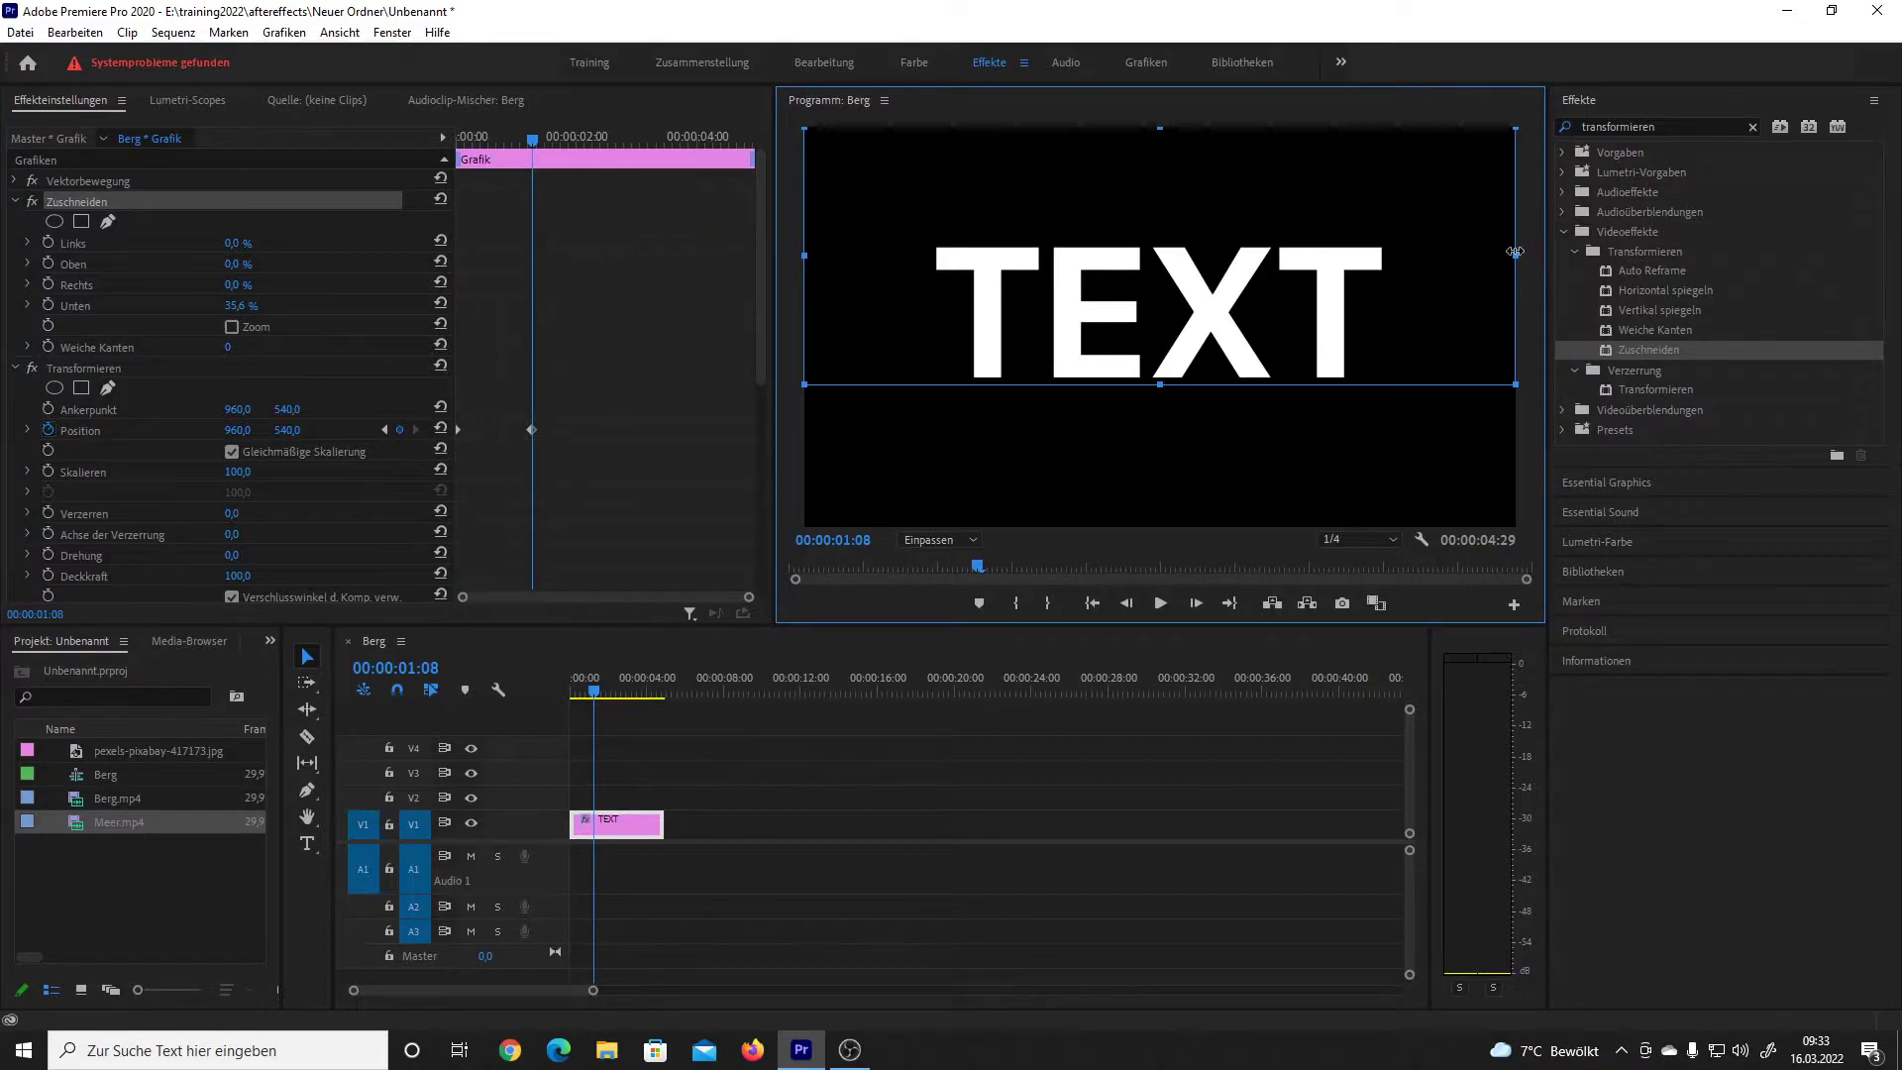
drag(1515, 256, 1389, 263)
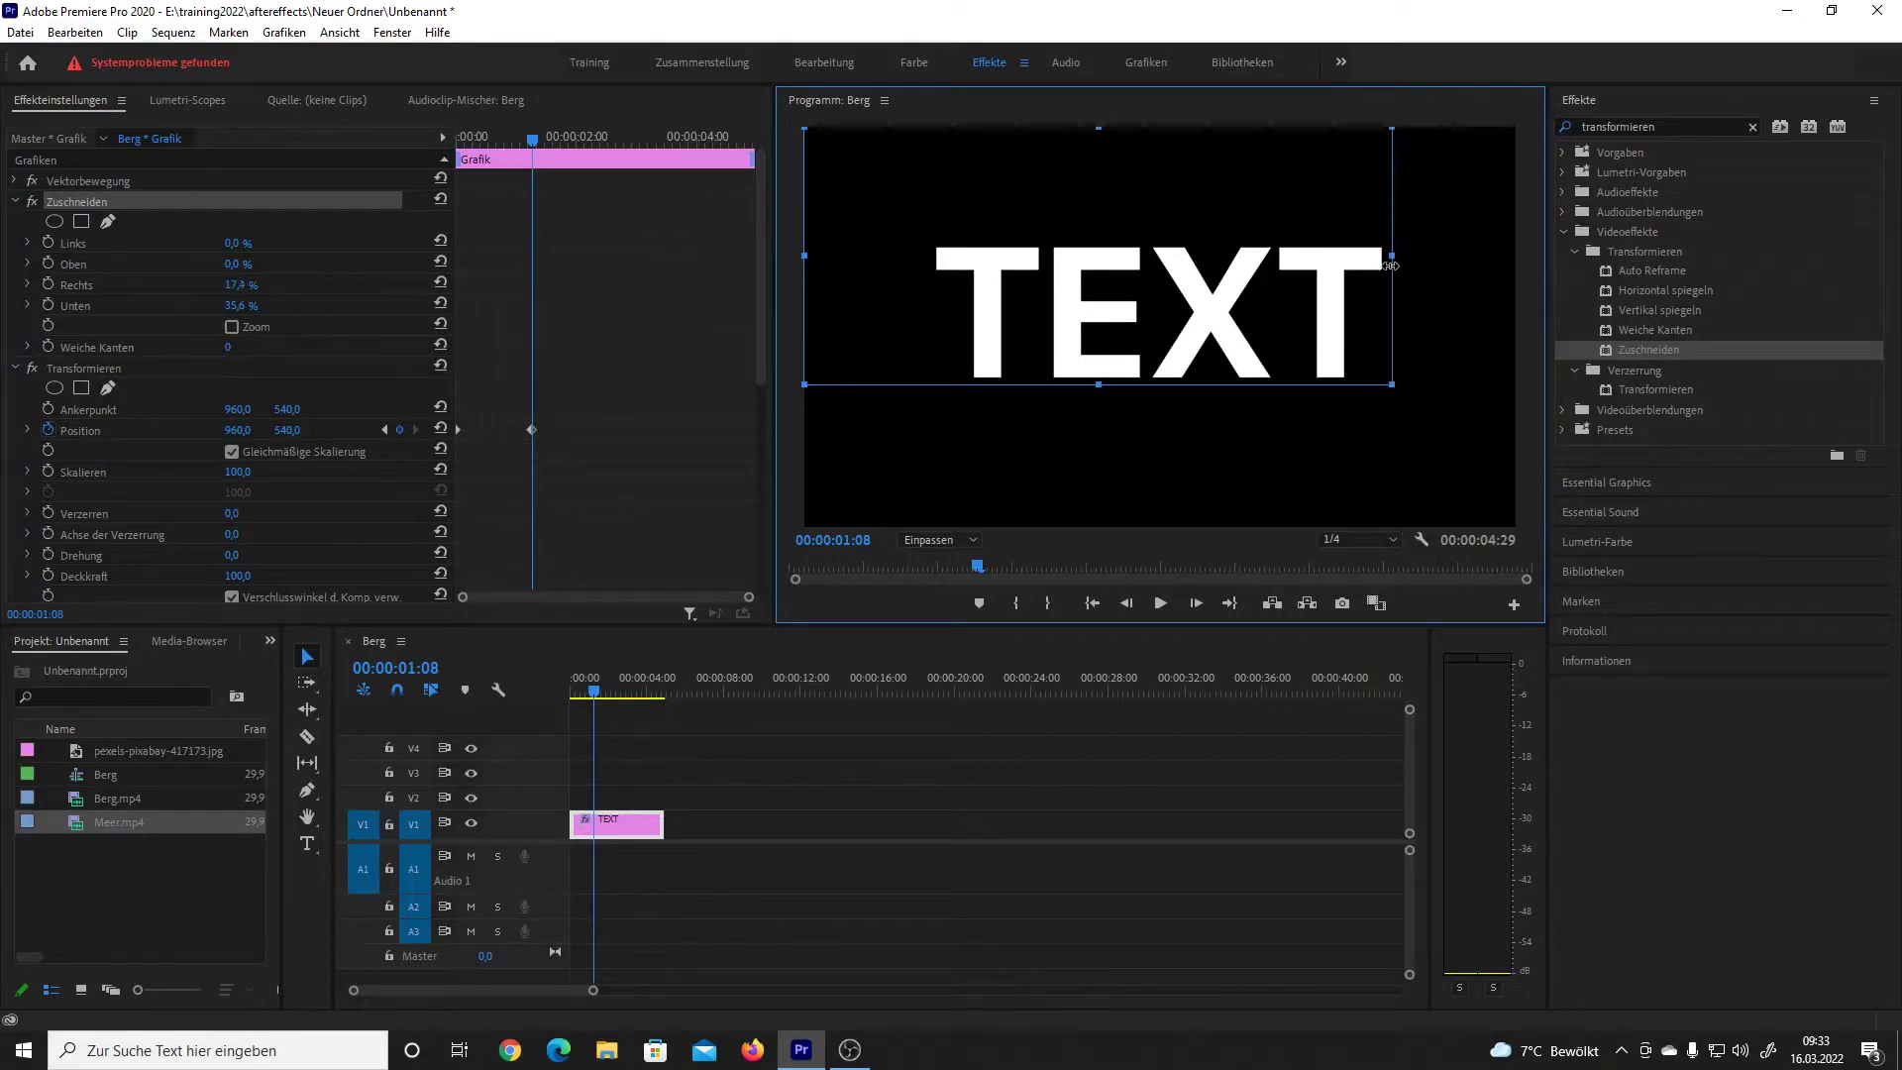
drag(1101, 130, 1101, 244)
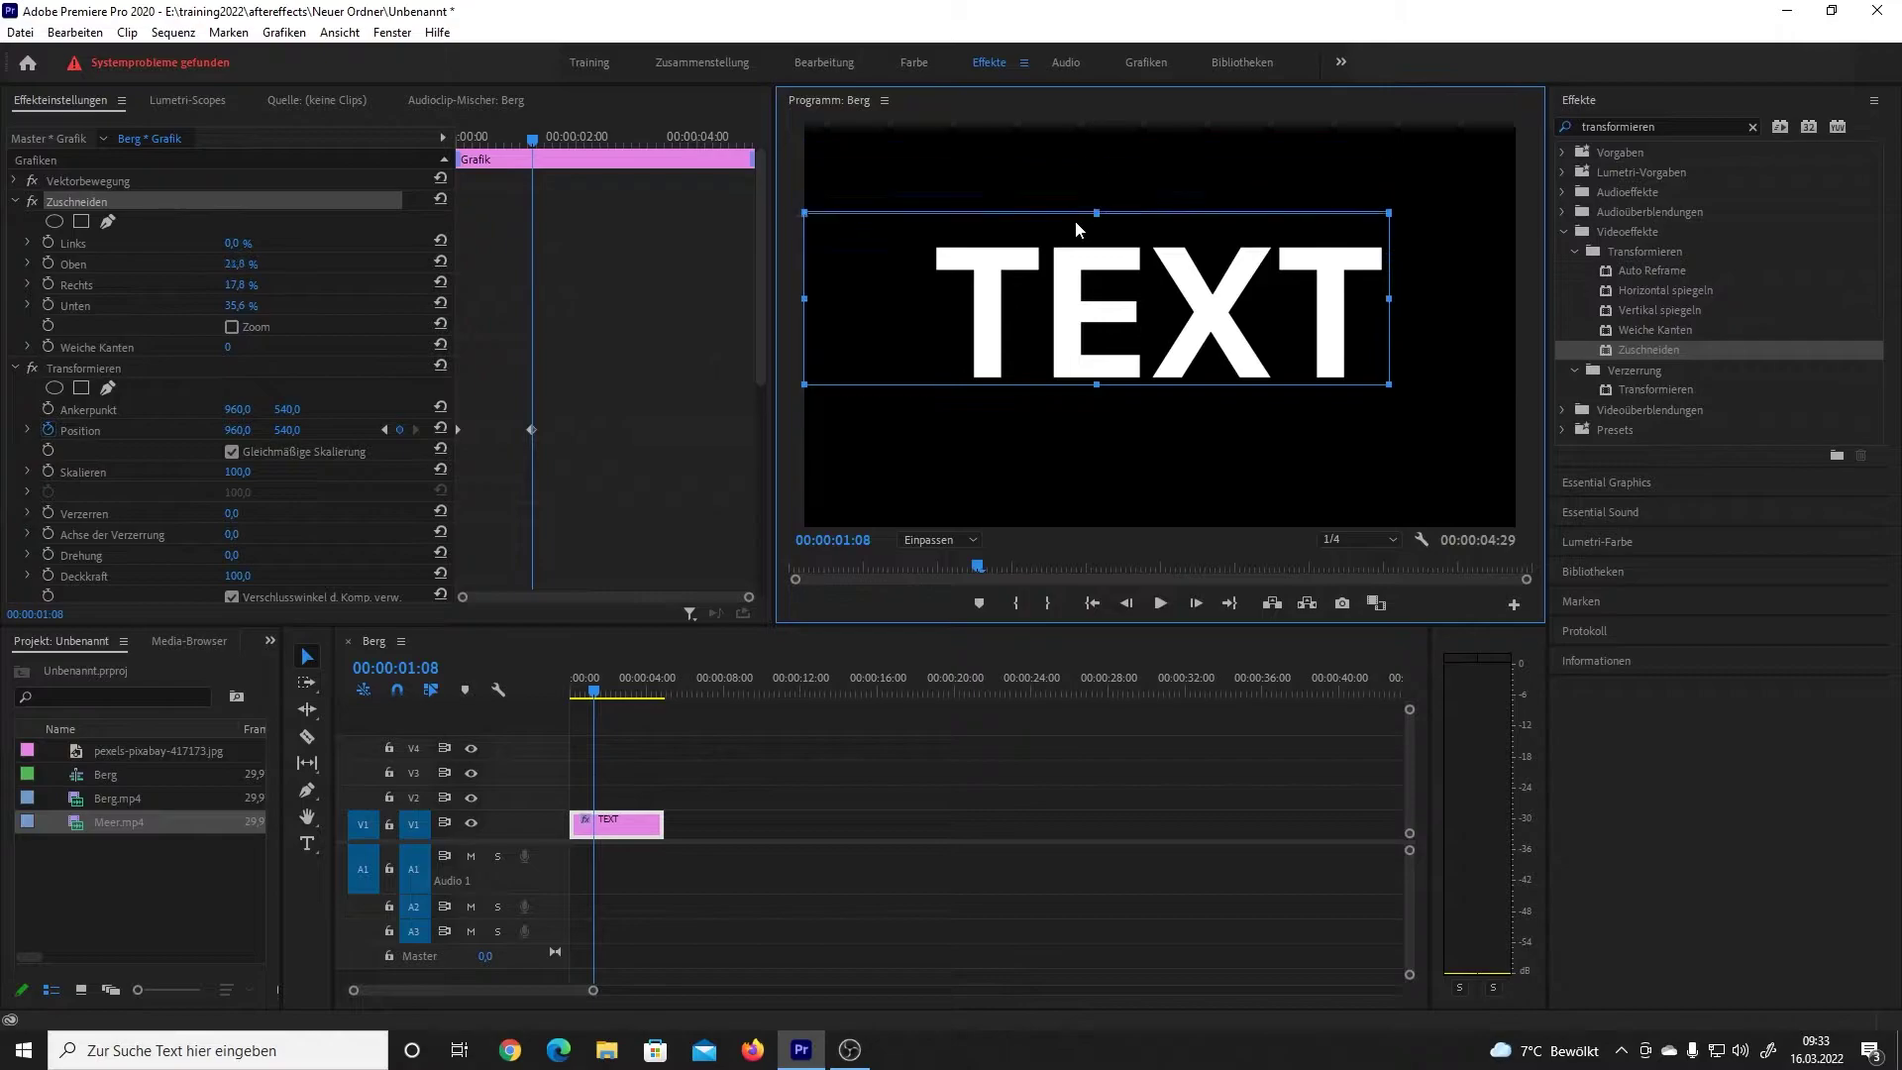
drag(804, 315, 932, 322)
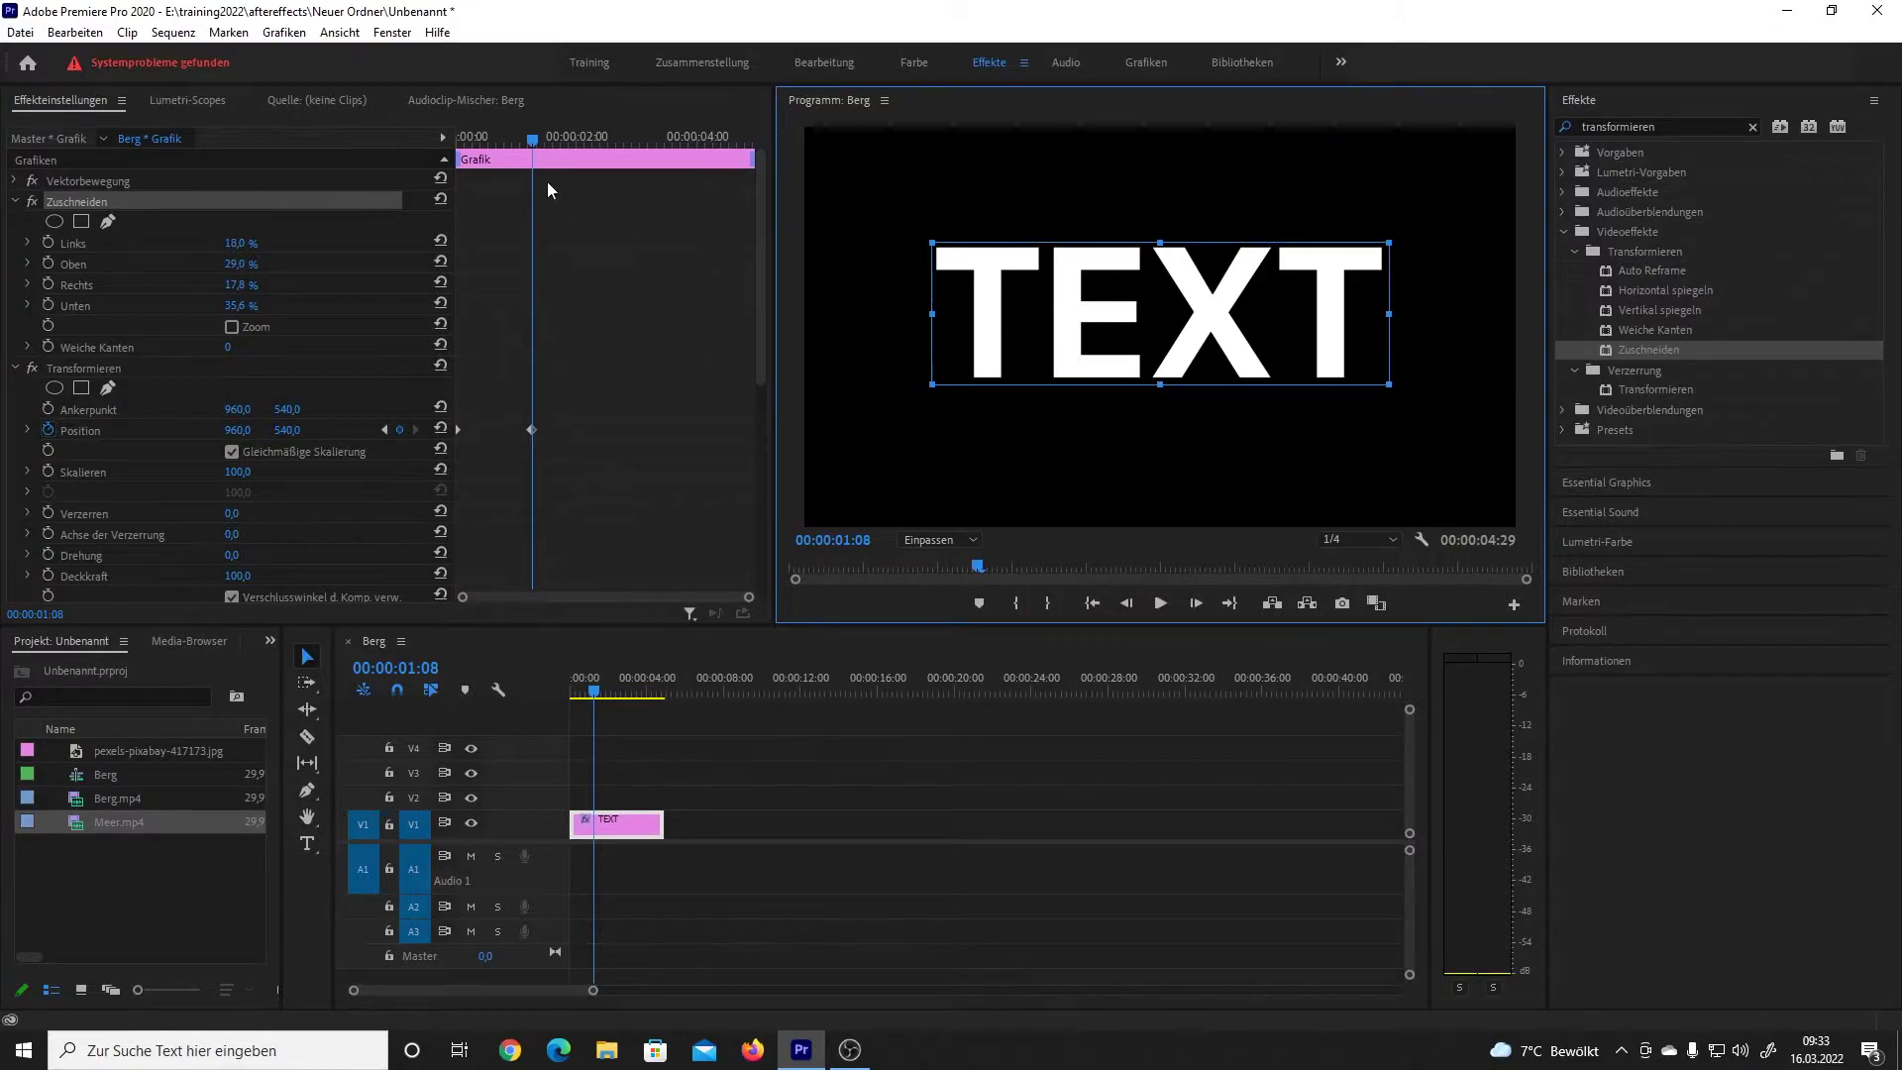
drag(532, 139, 401, 254)
Step: Preview the animation, expand Position's speed graph, and right-click its selected keyframe
key(space)
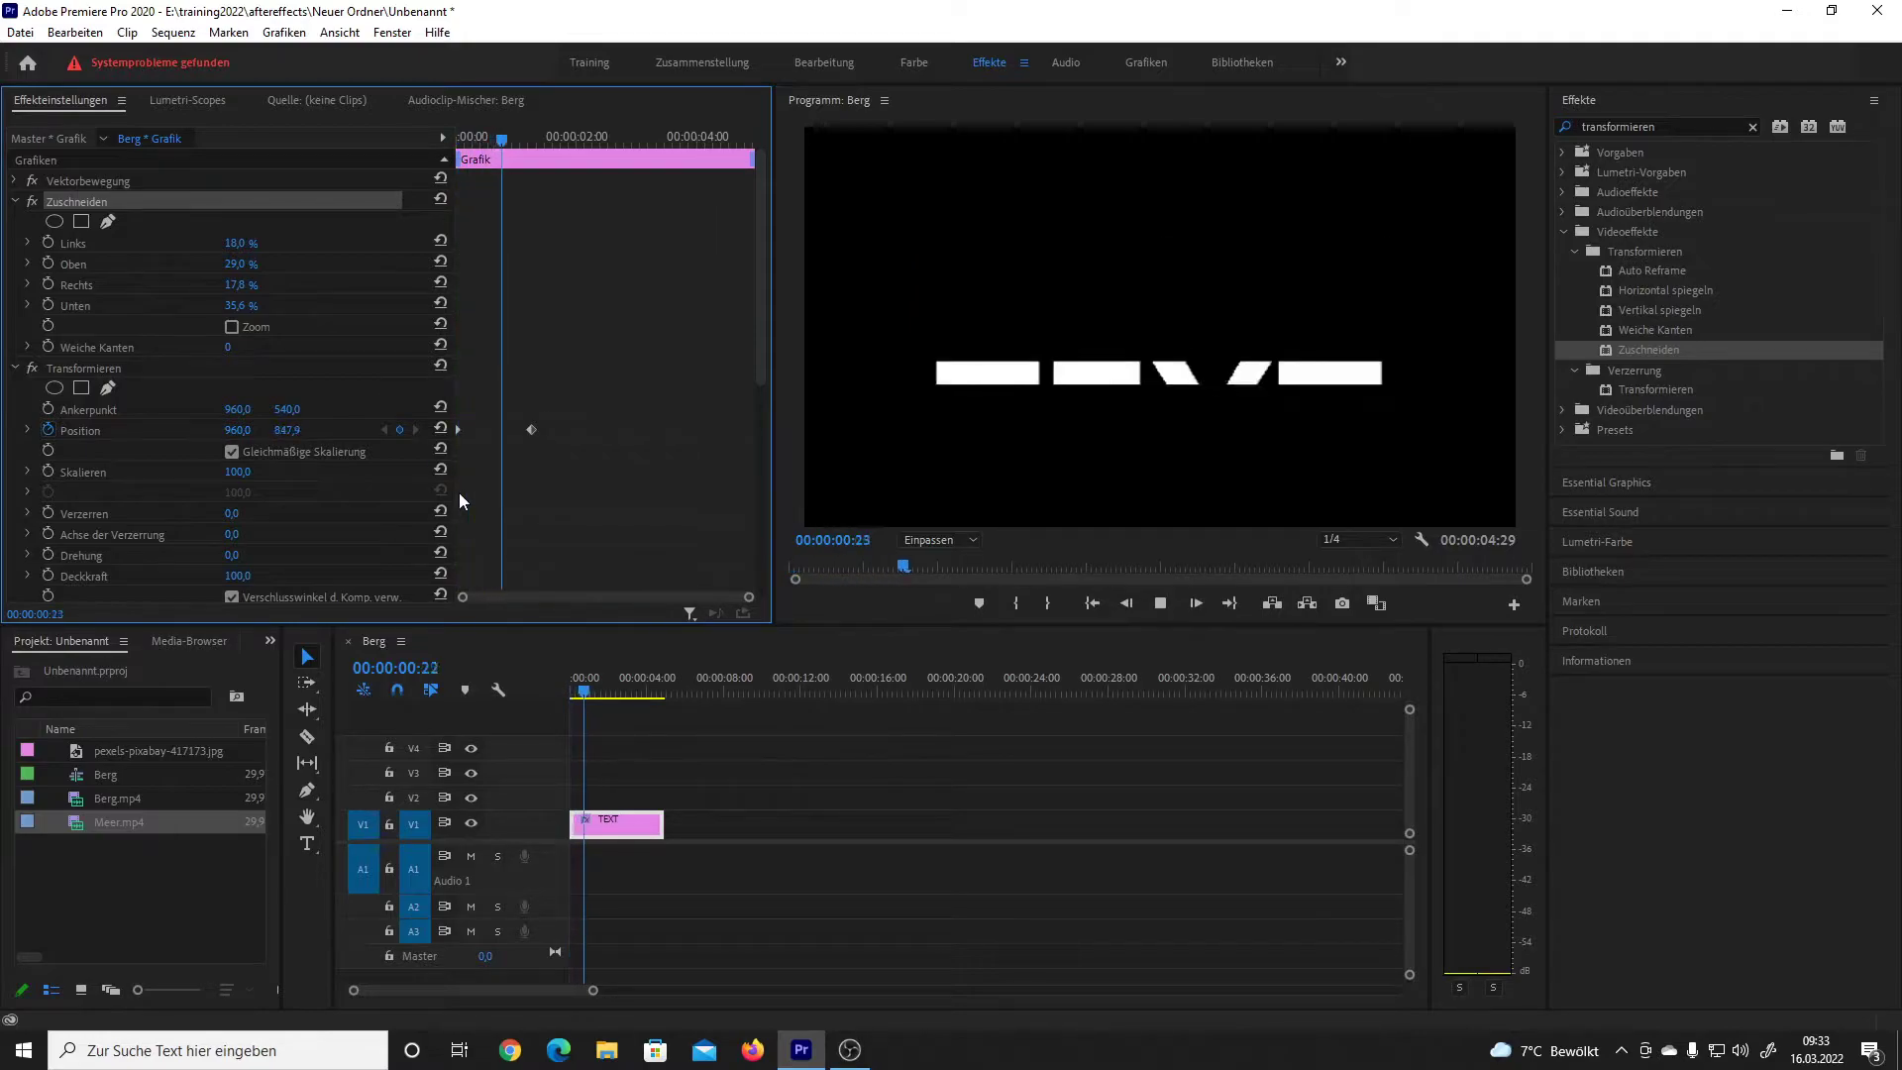
key(space)
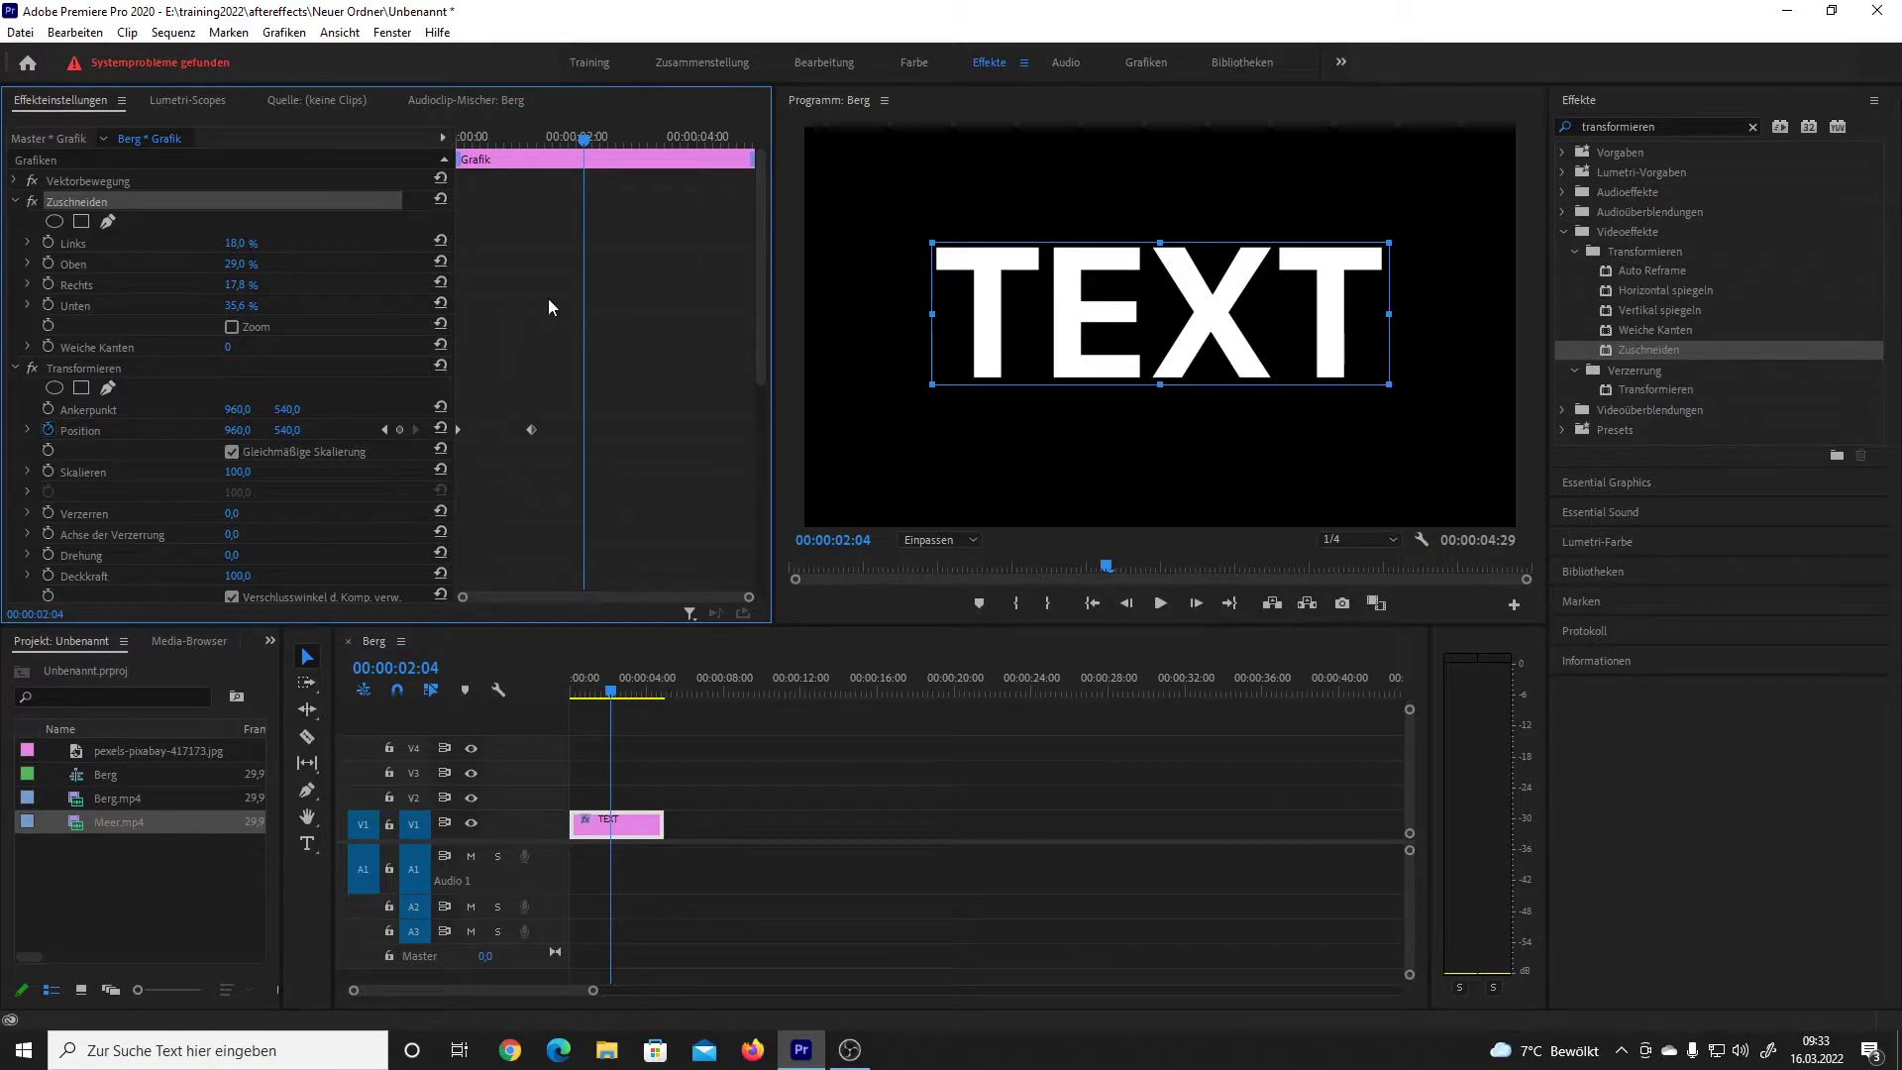
mouse_move(592, 142)
mouse_down()
mouse_move(451, 140)
mouse_move(543, 142)
mouse_up()
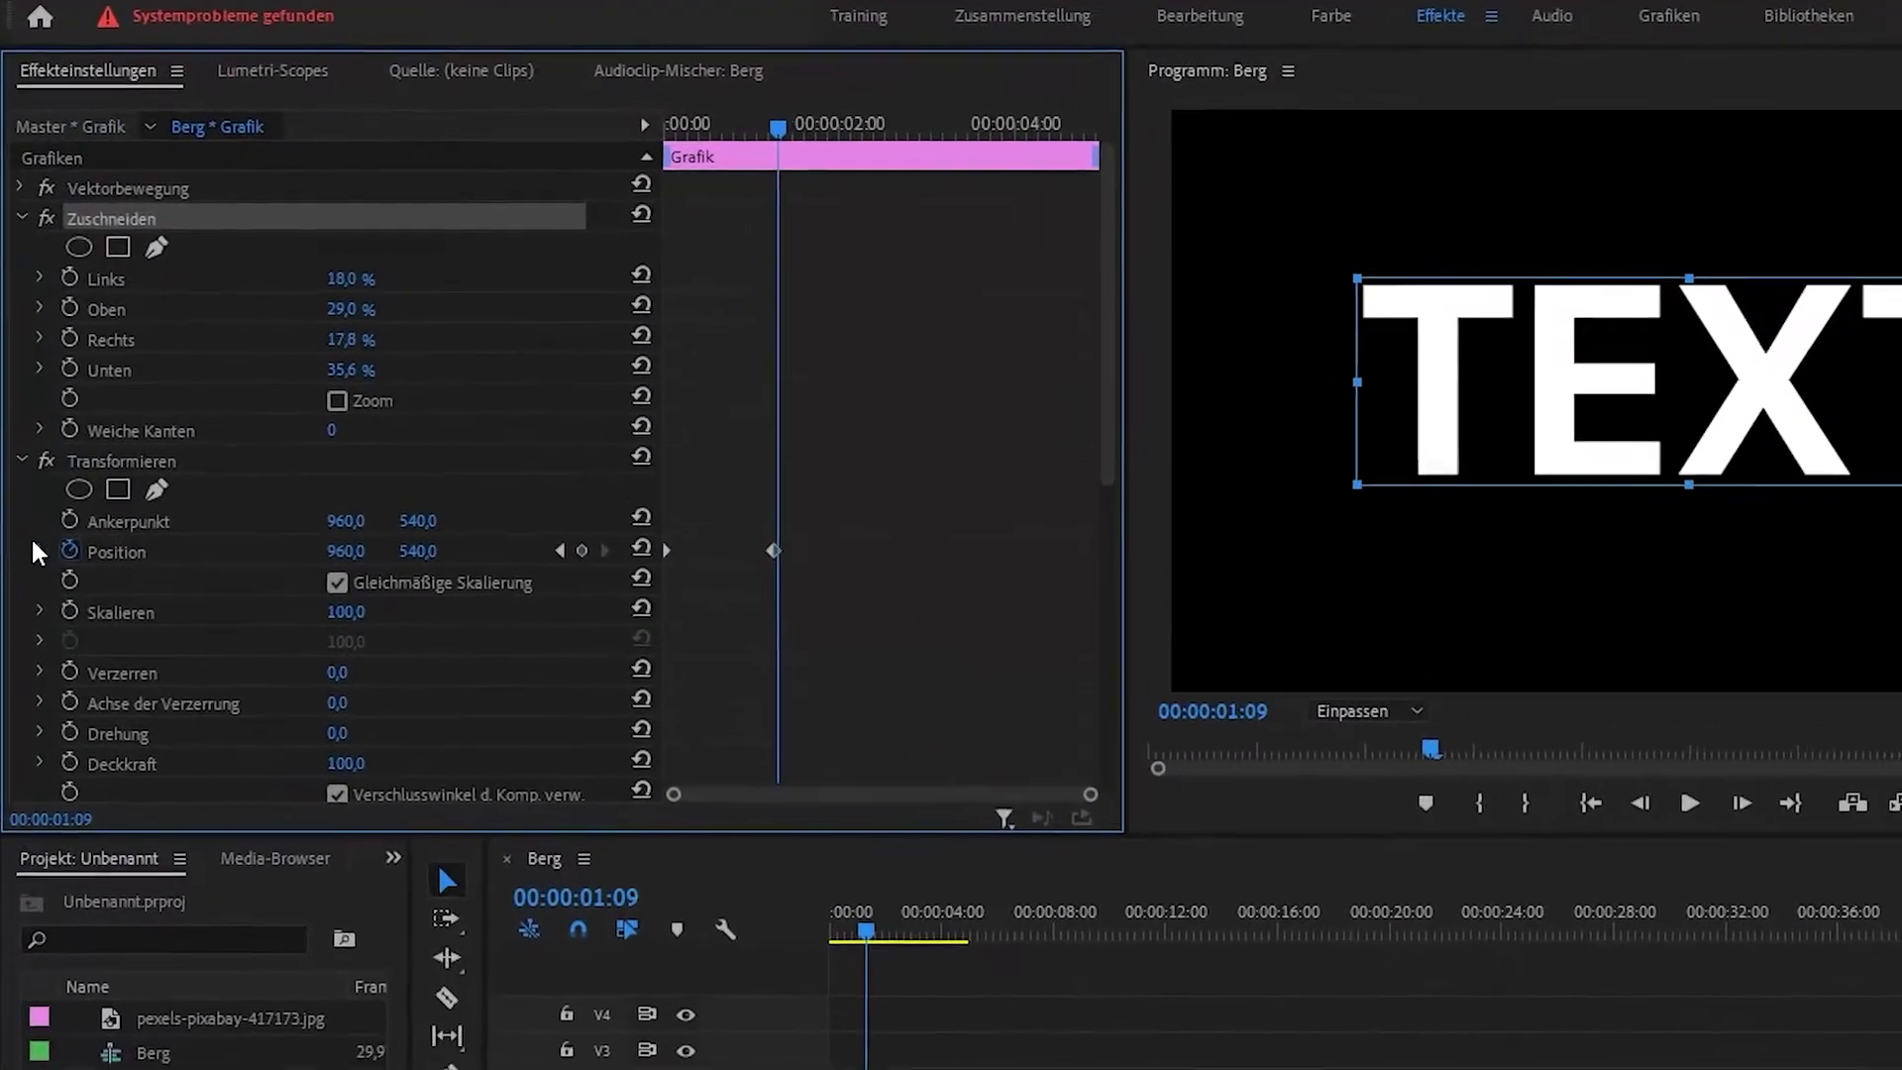
click(51, 665)
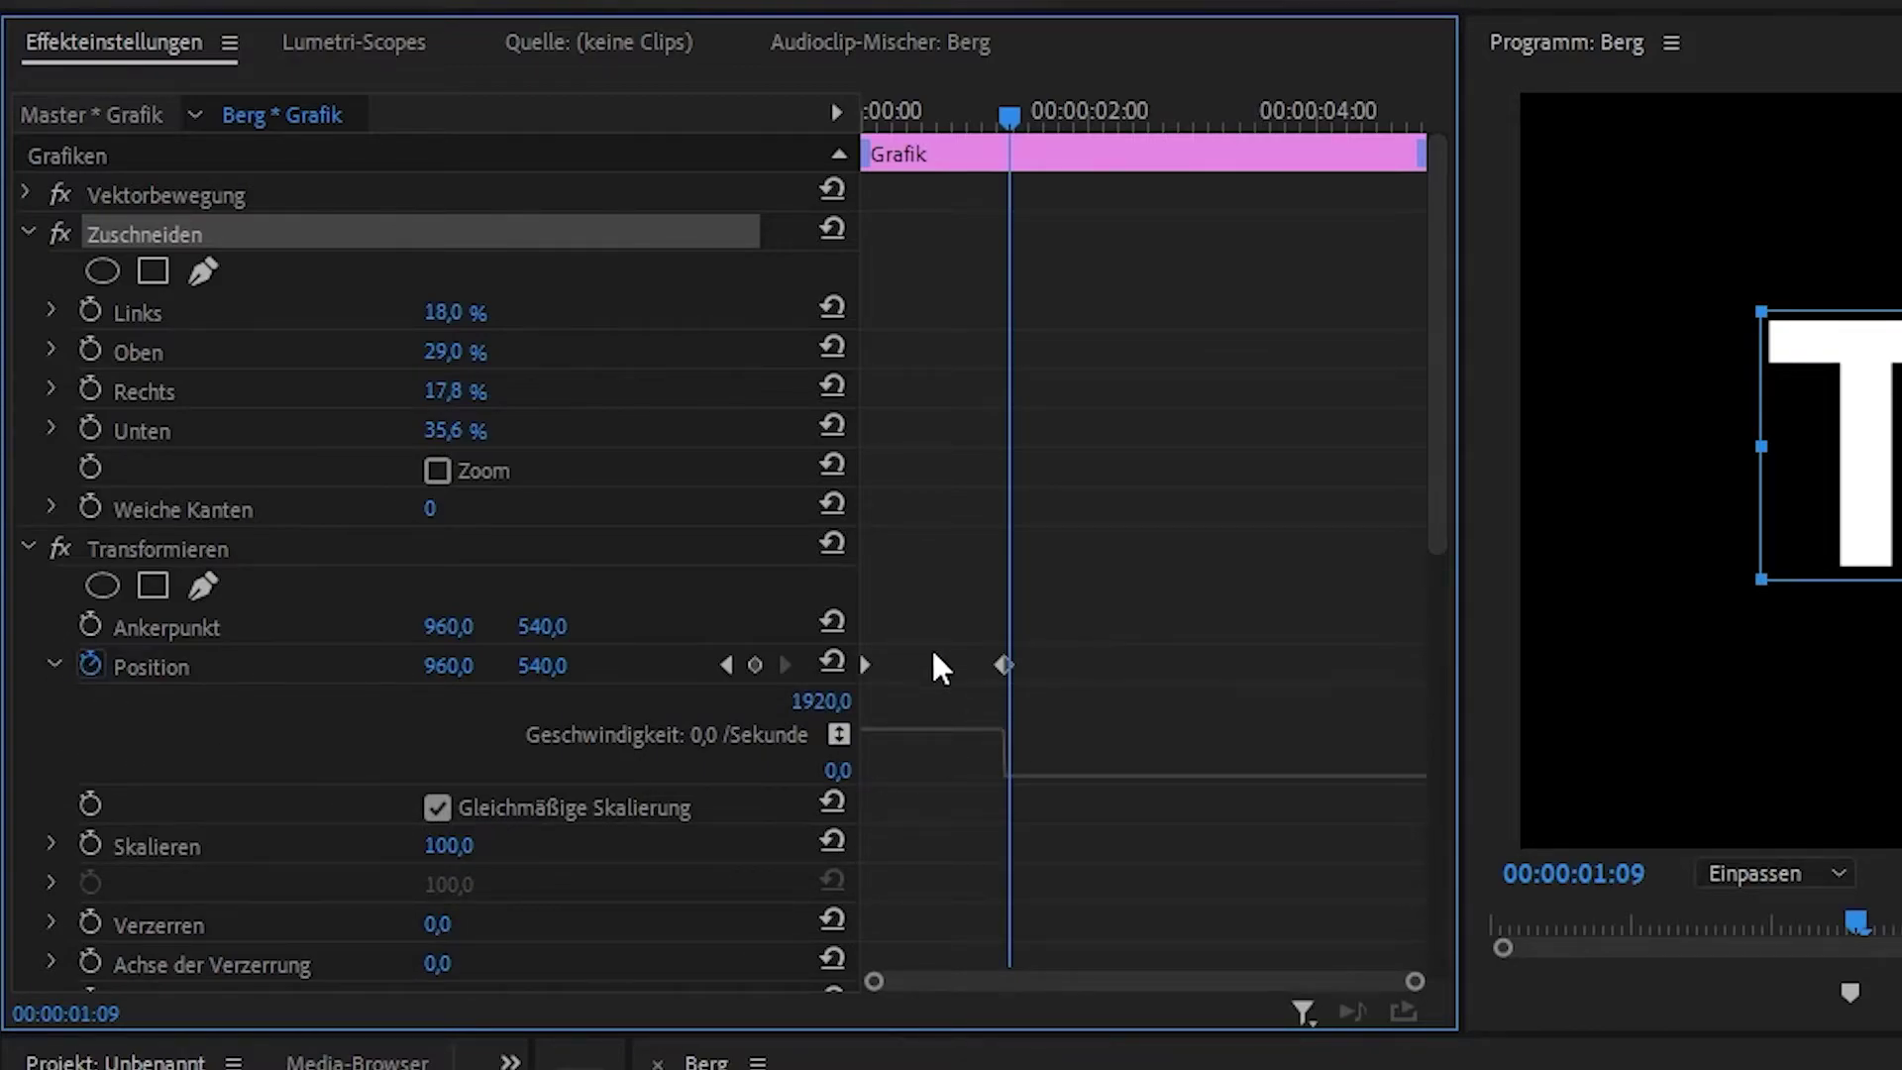
drag(921, 599, 854, 701)
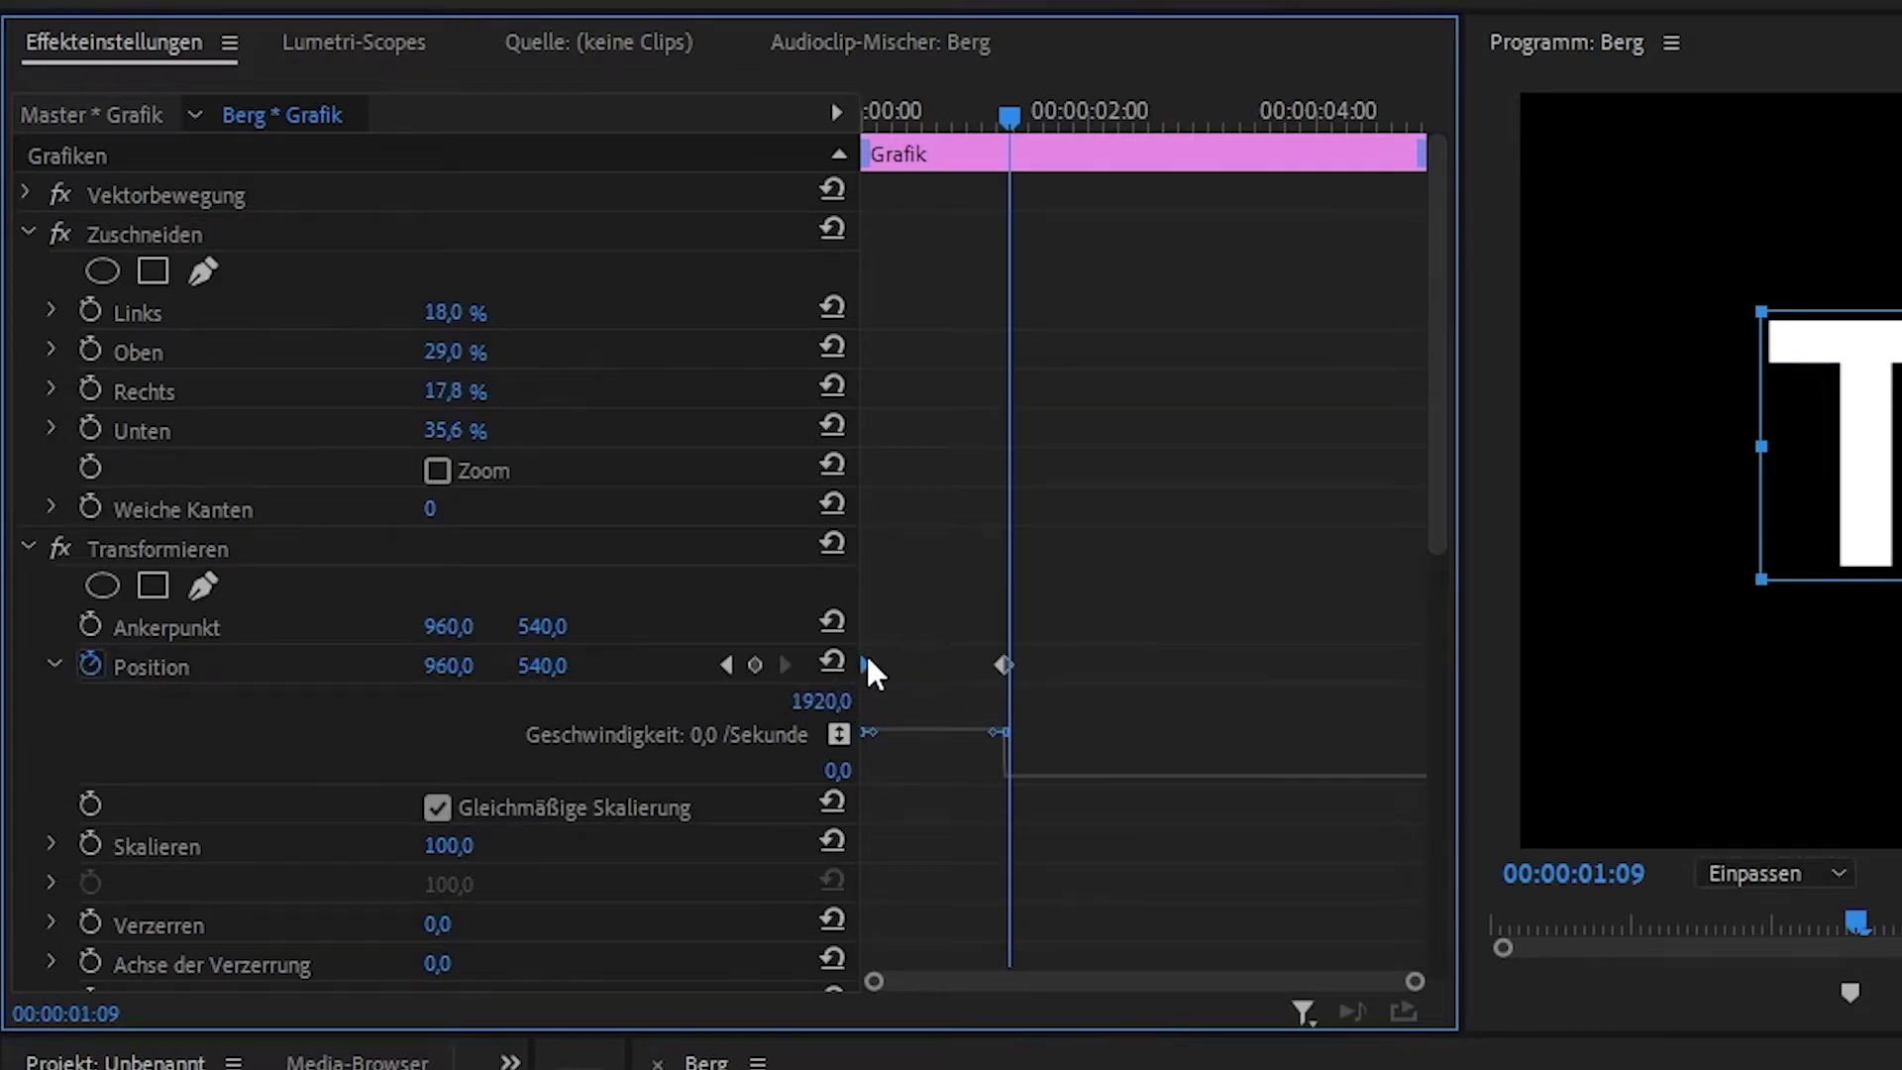
right_click(866, 659)
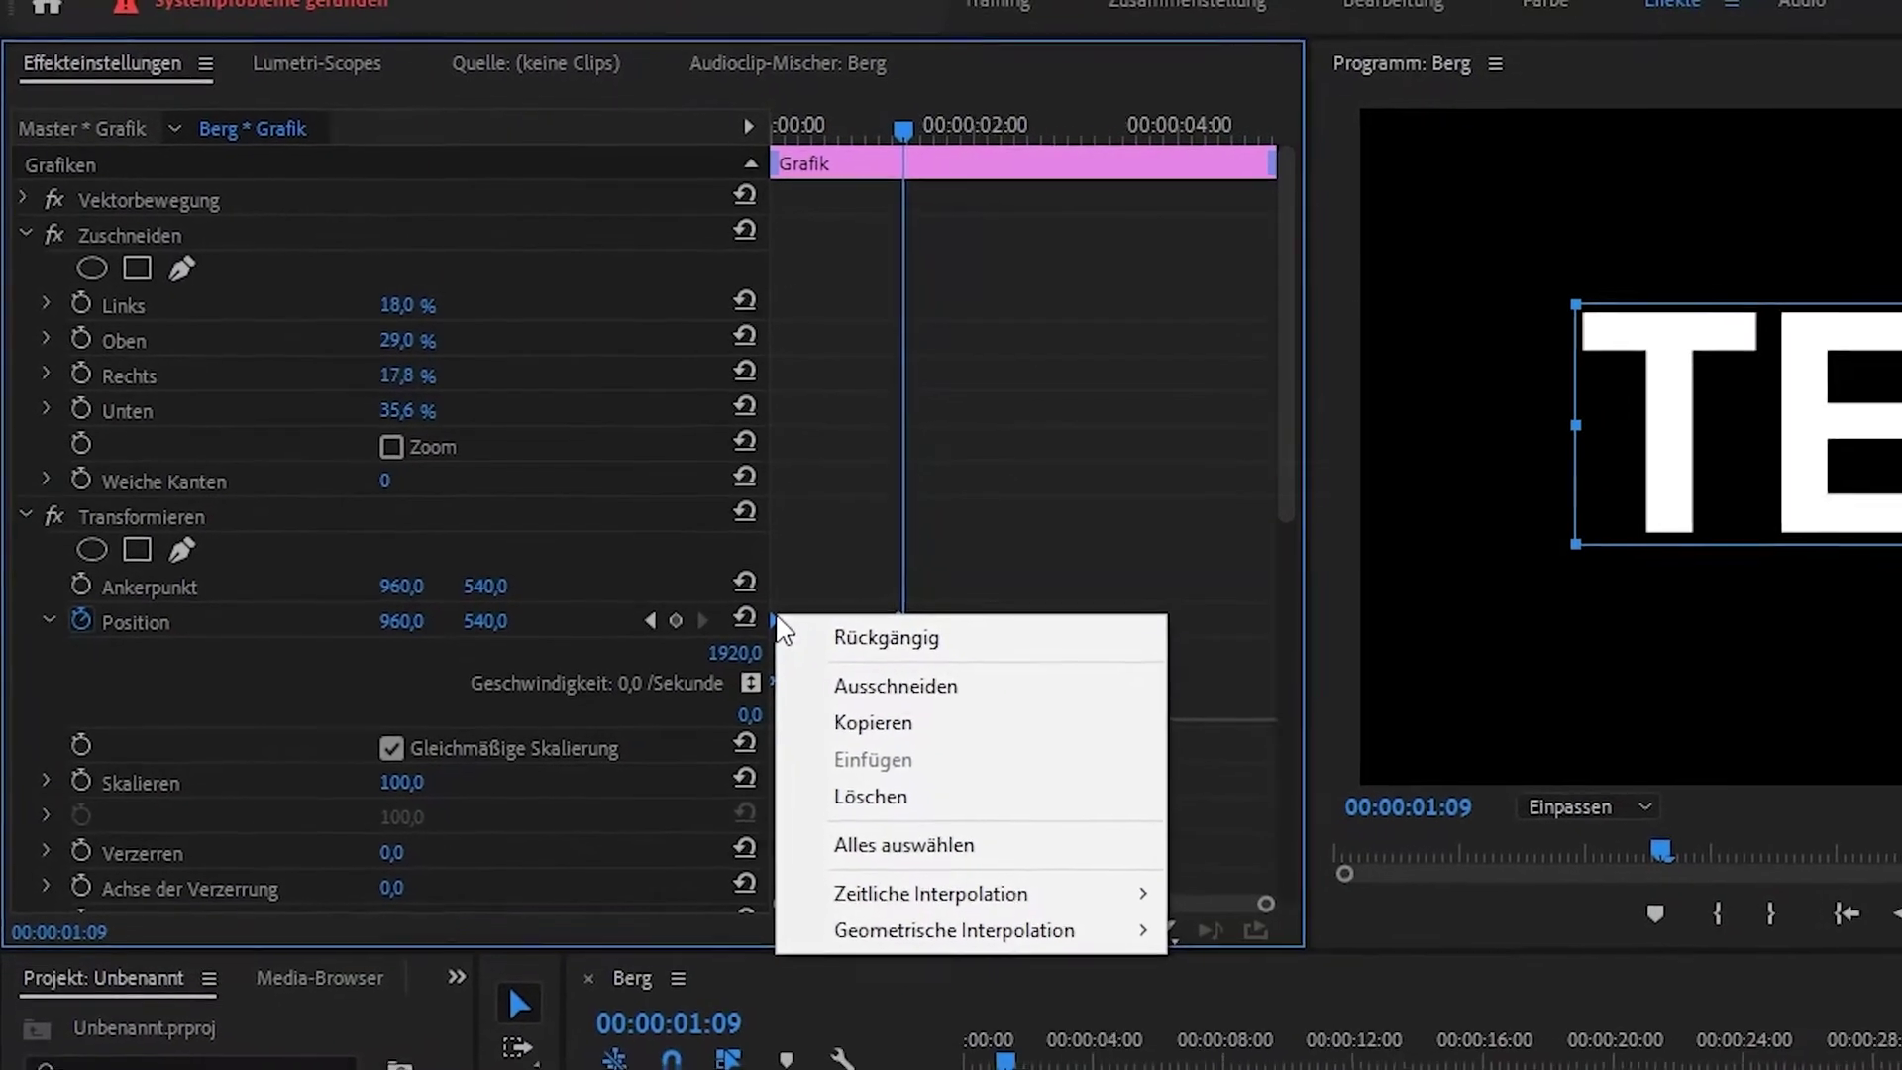
Step: Set the Position keyframe's temporal interpolation to Langsam ausschwenken, then Langsam einschwenken
mouse_move(1077, 895)
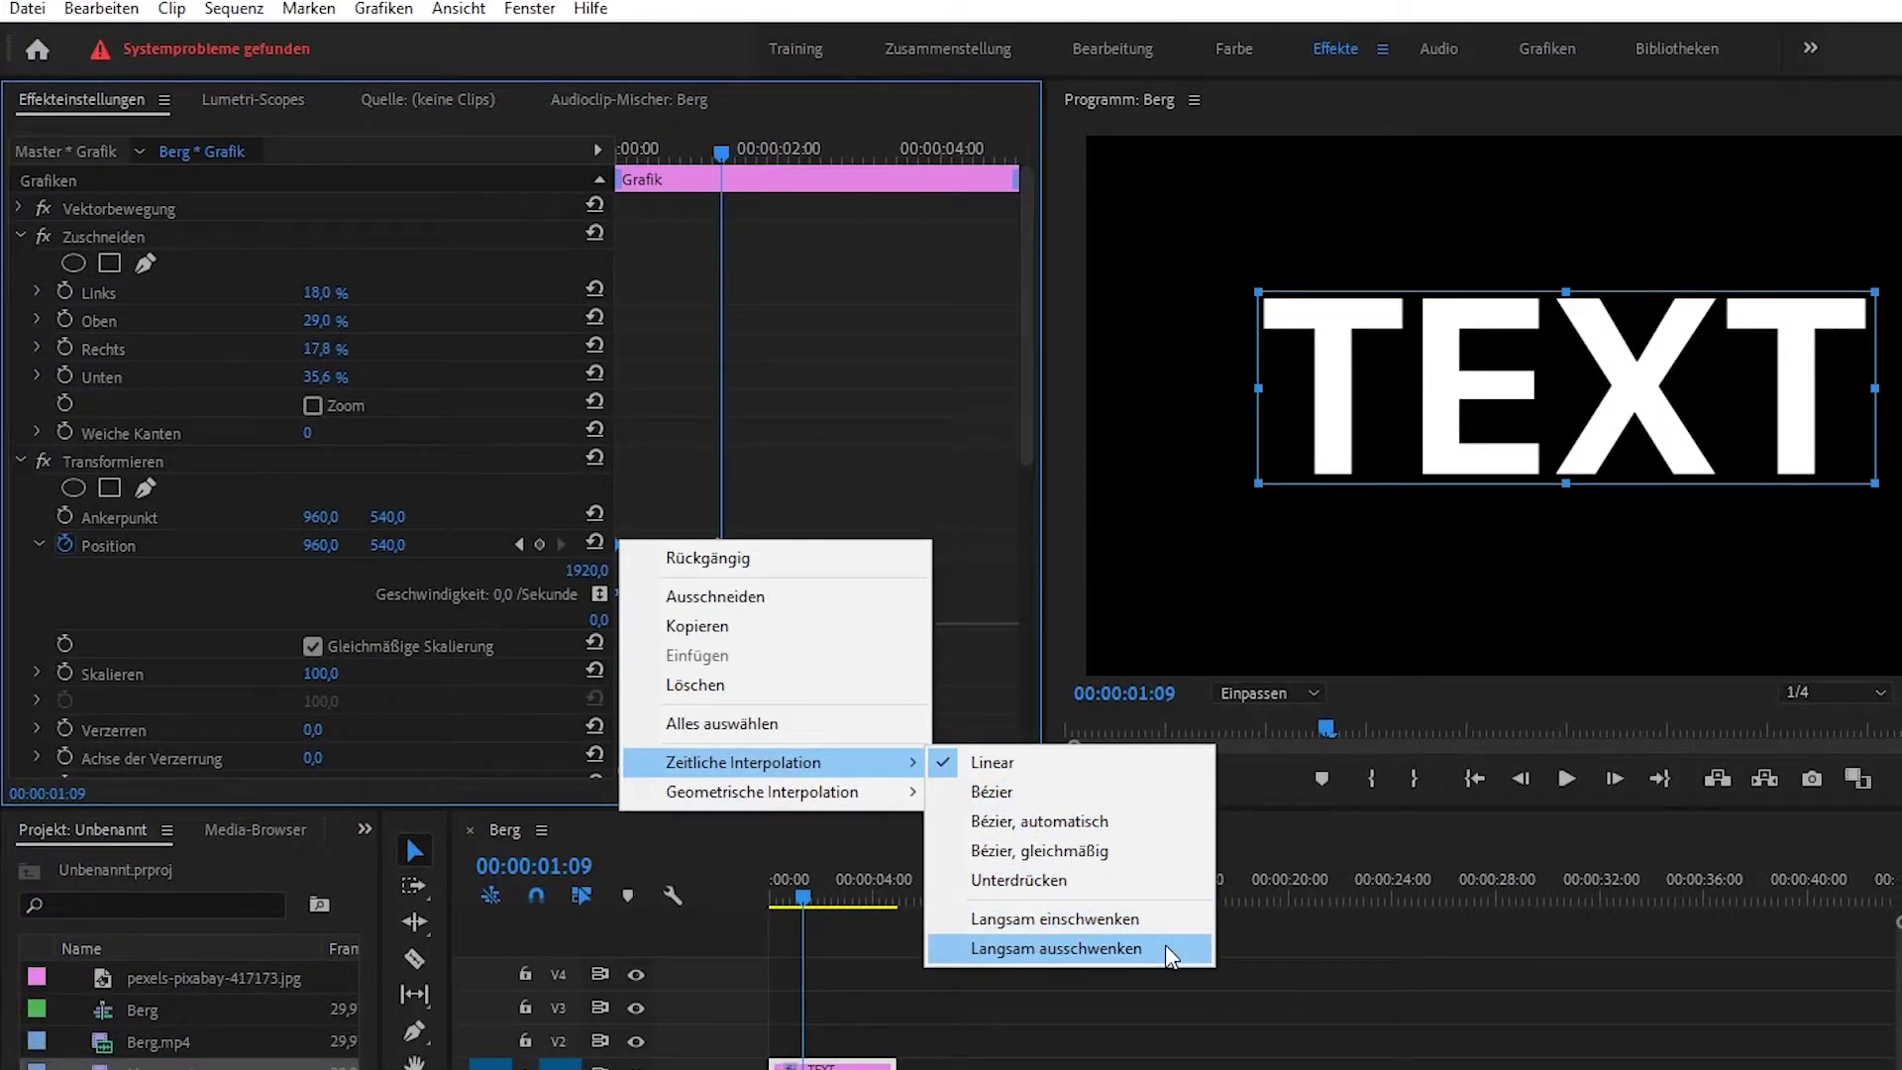
click(1165, 948)
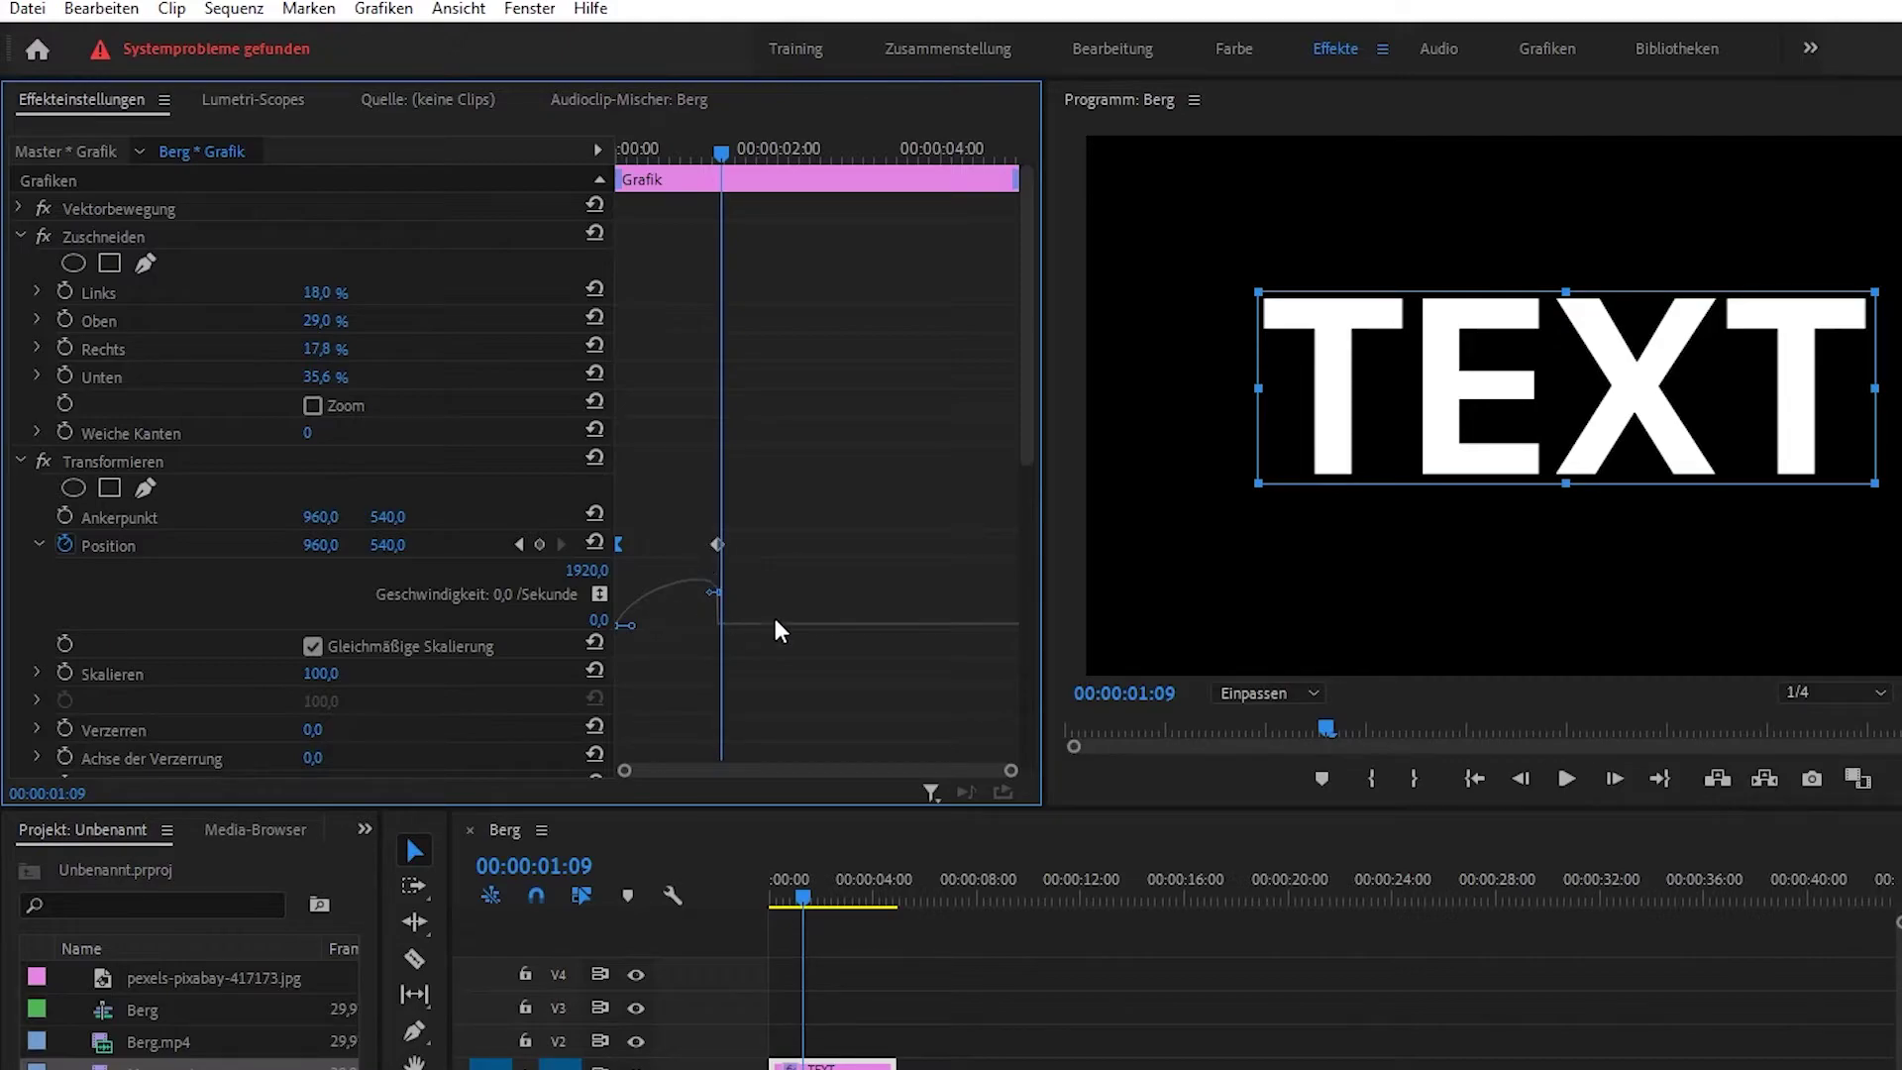
drag(788, 484, 684, 563)
right_click(717, 543)
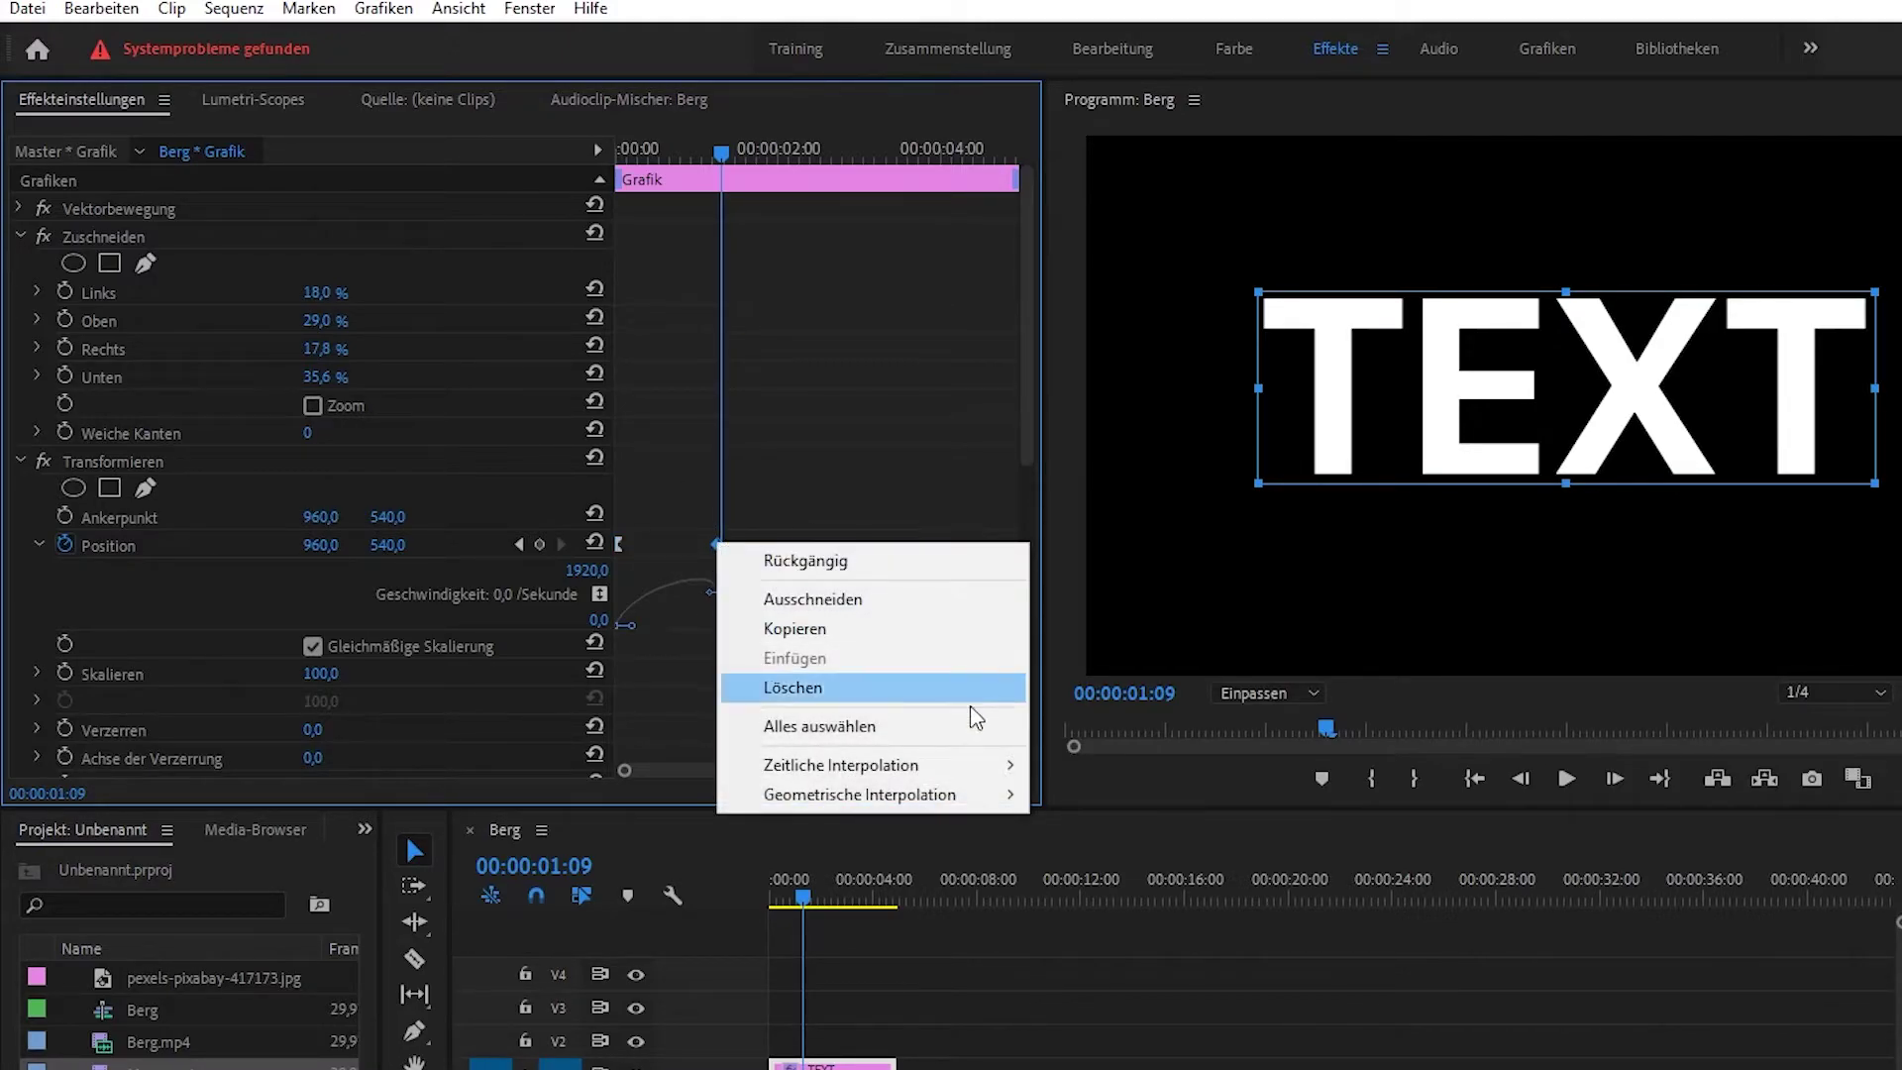
mouse_move(983, 765)
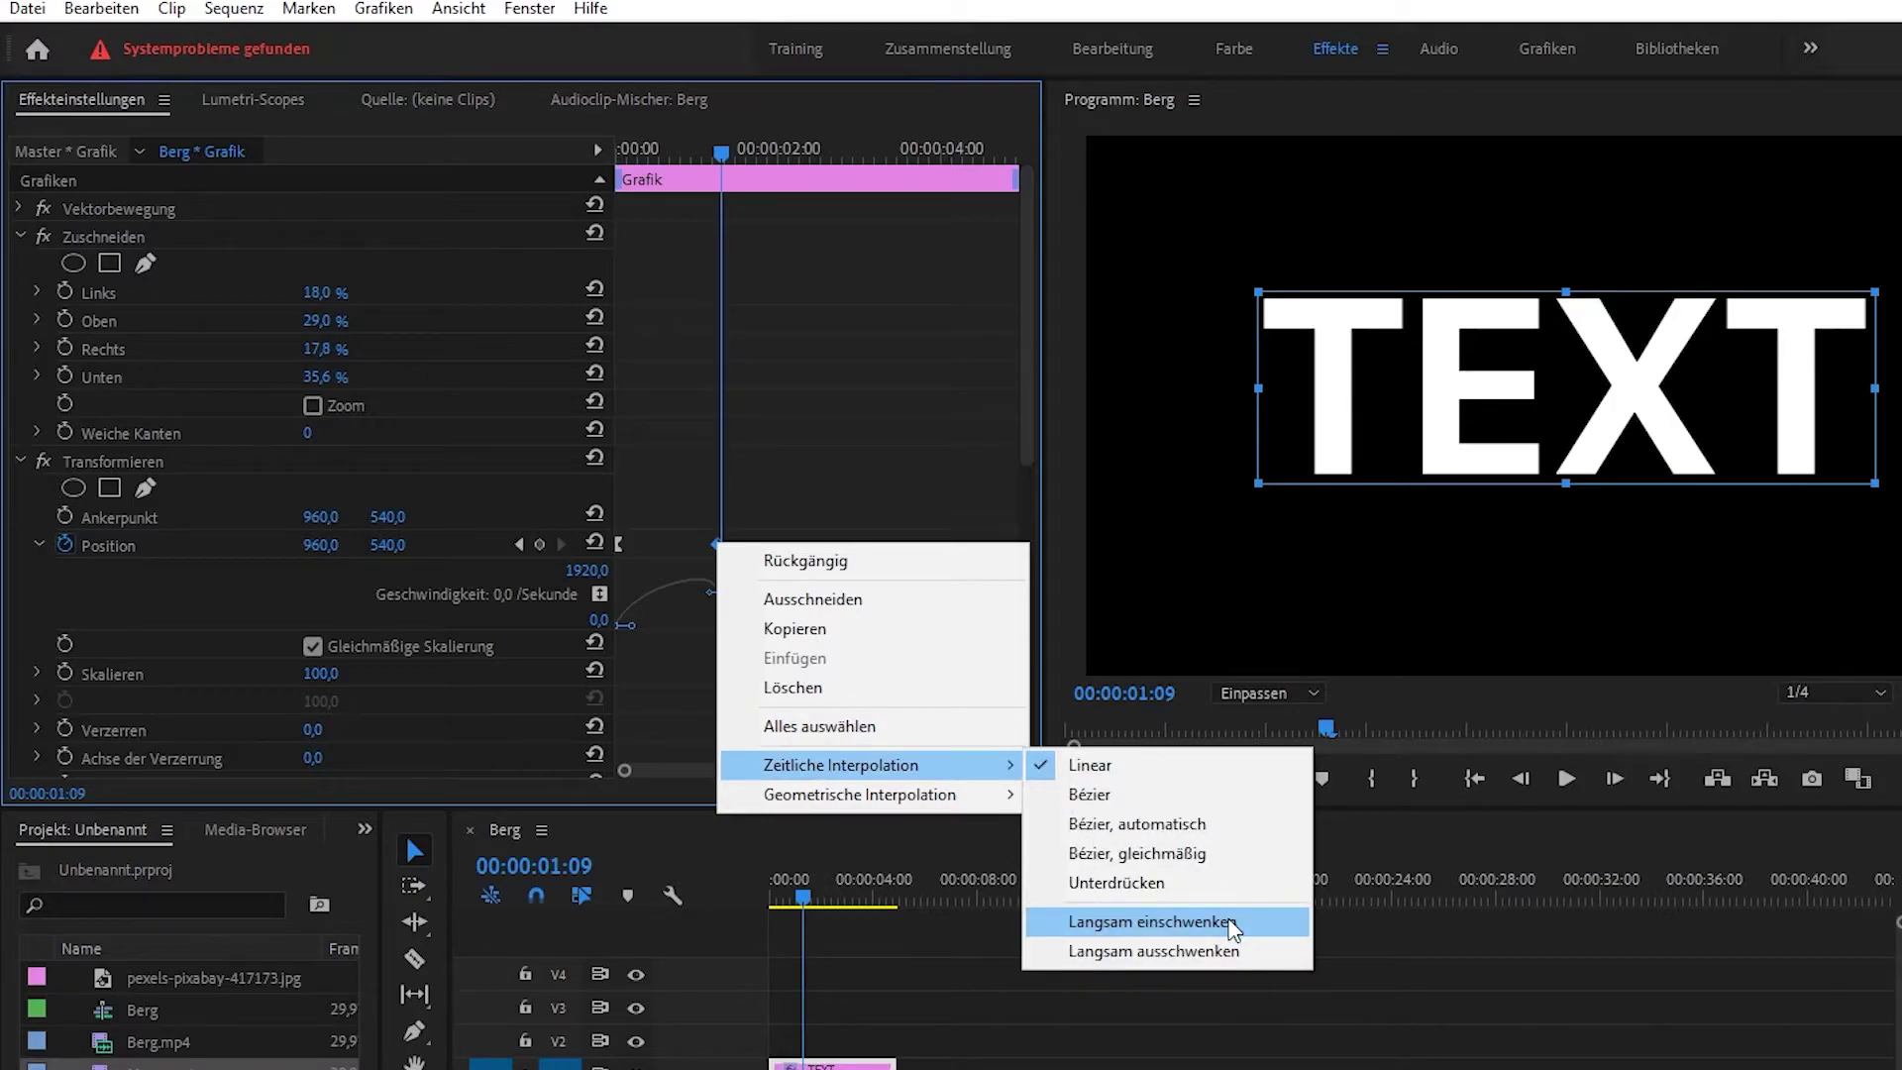
click(1231, 923)
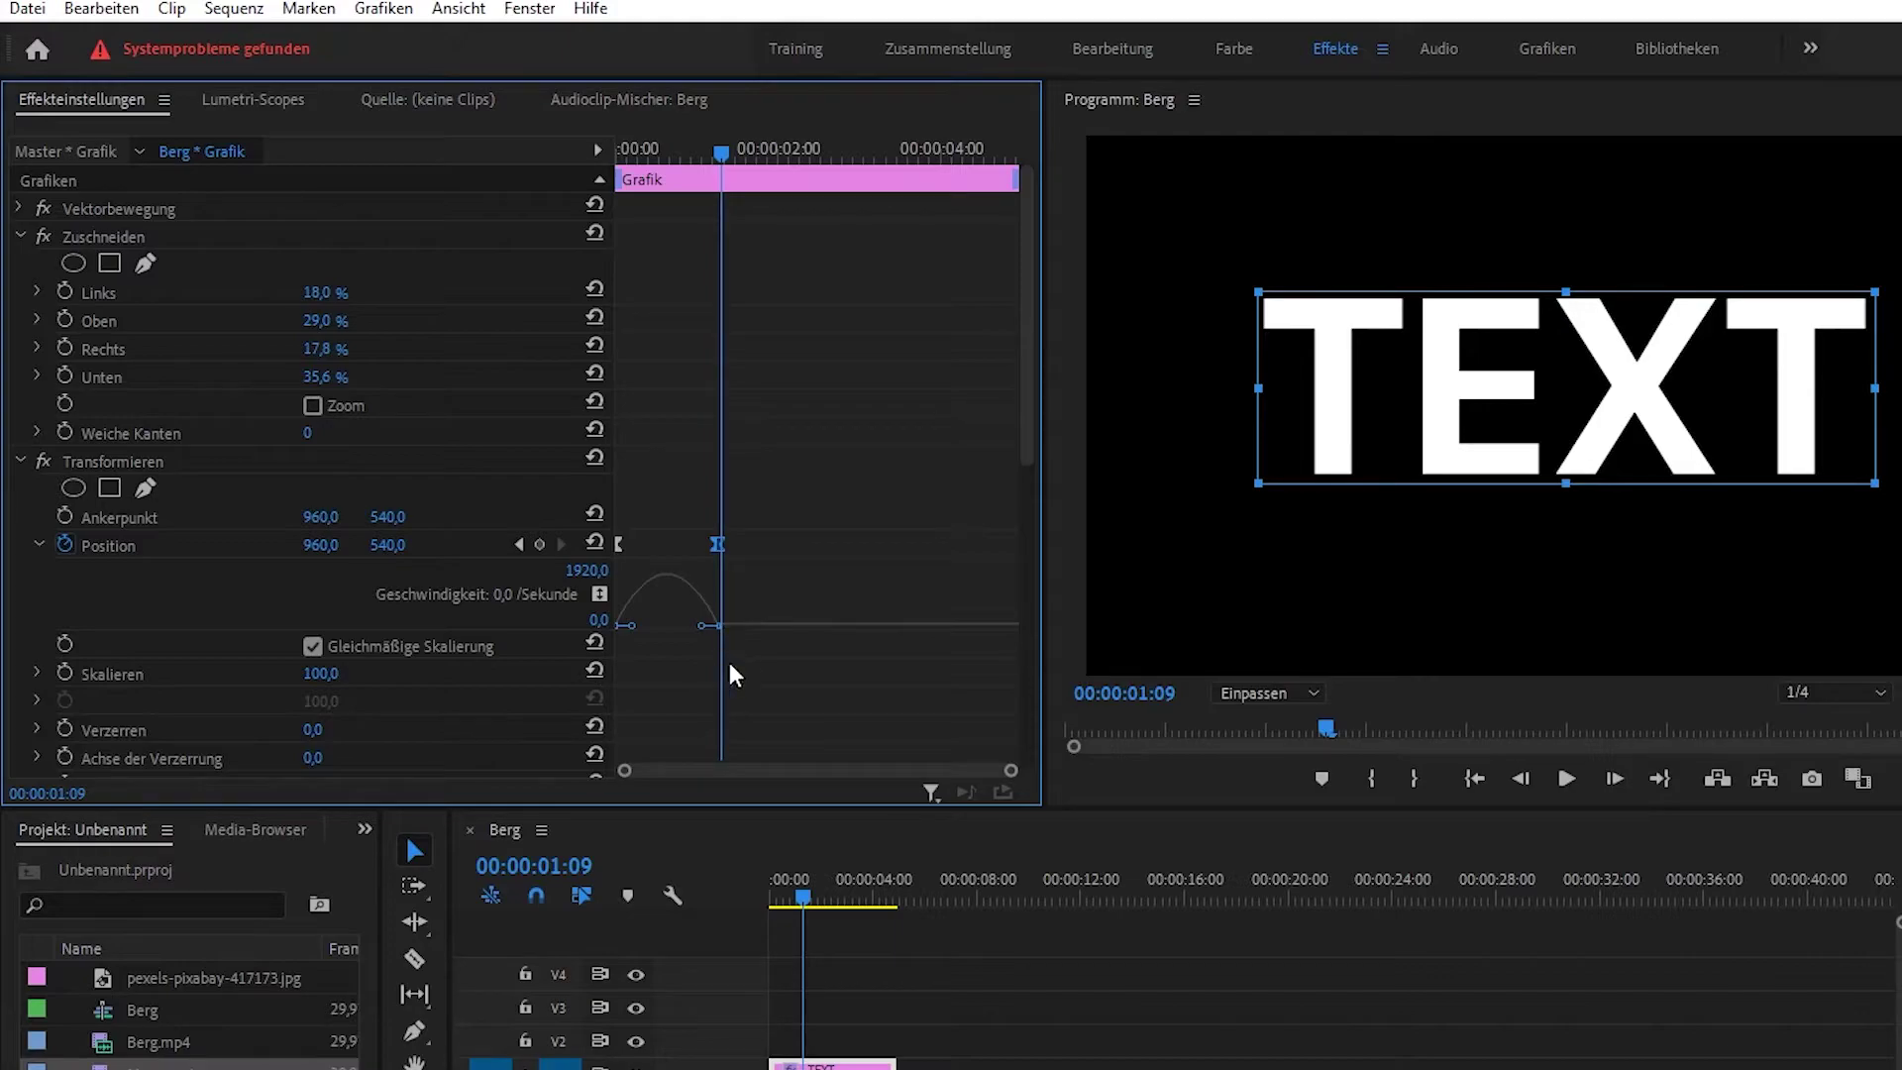
Step: Preview the eased slide-in, then sharpen the Position speed peak and shift it later
drag(705, 146, 593, 155)
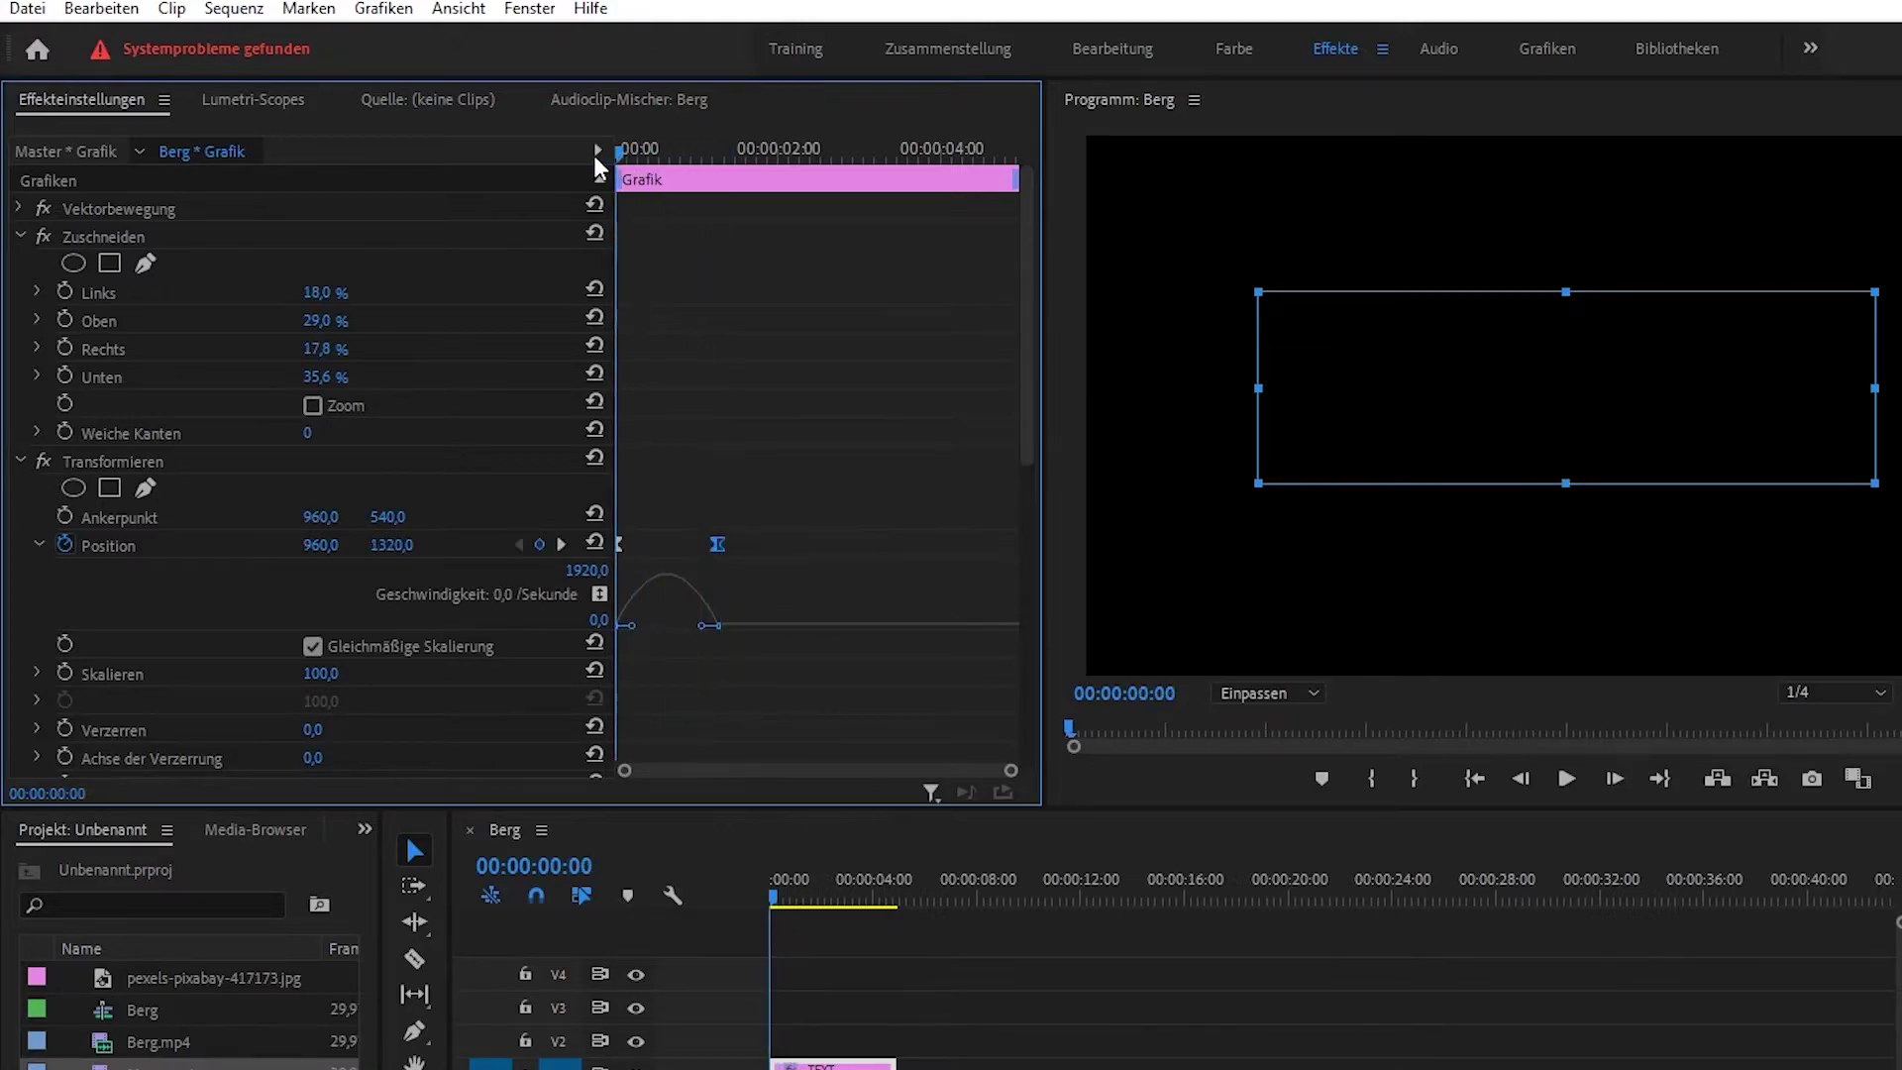
key(space)
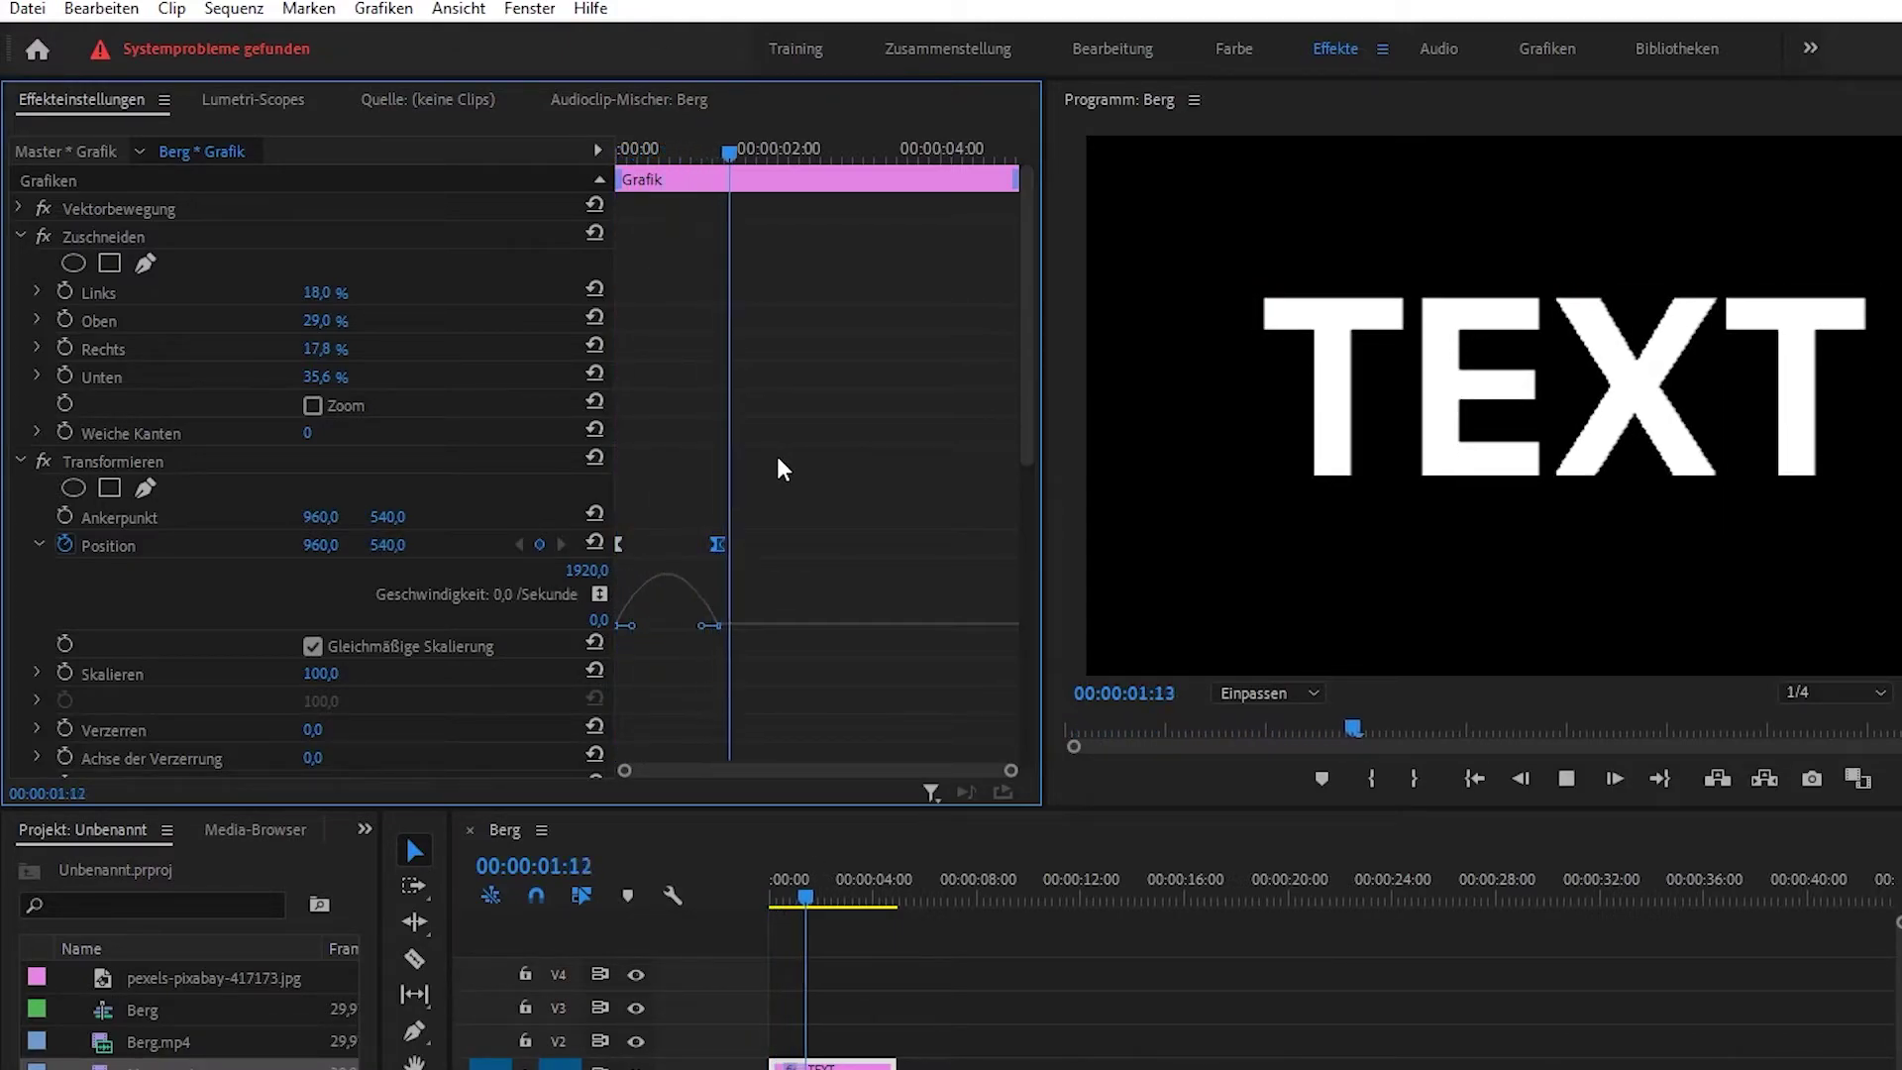
key(space)
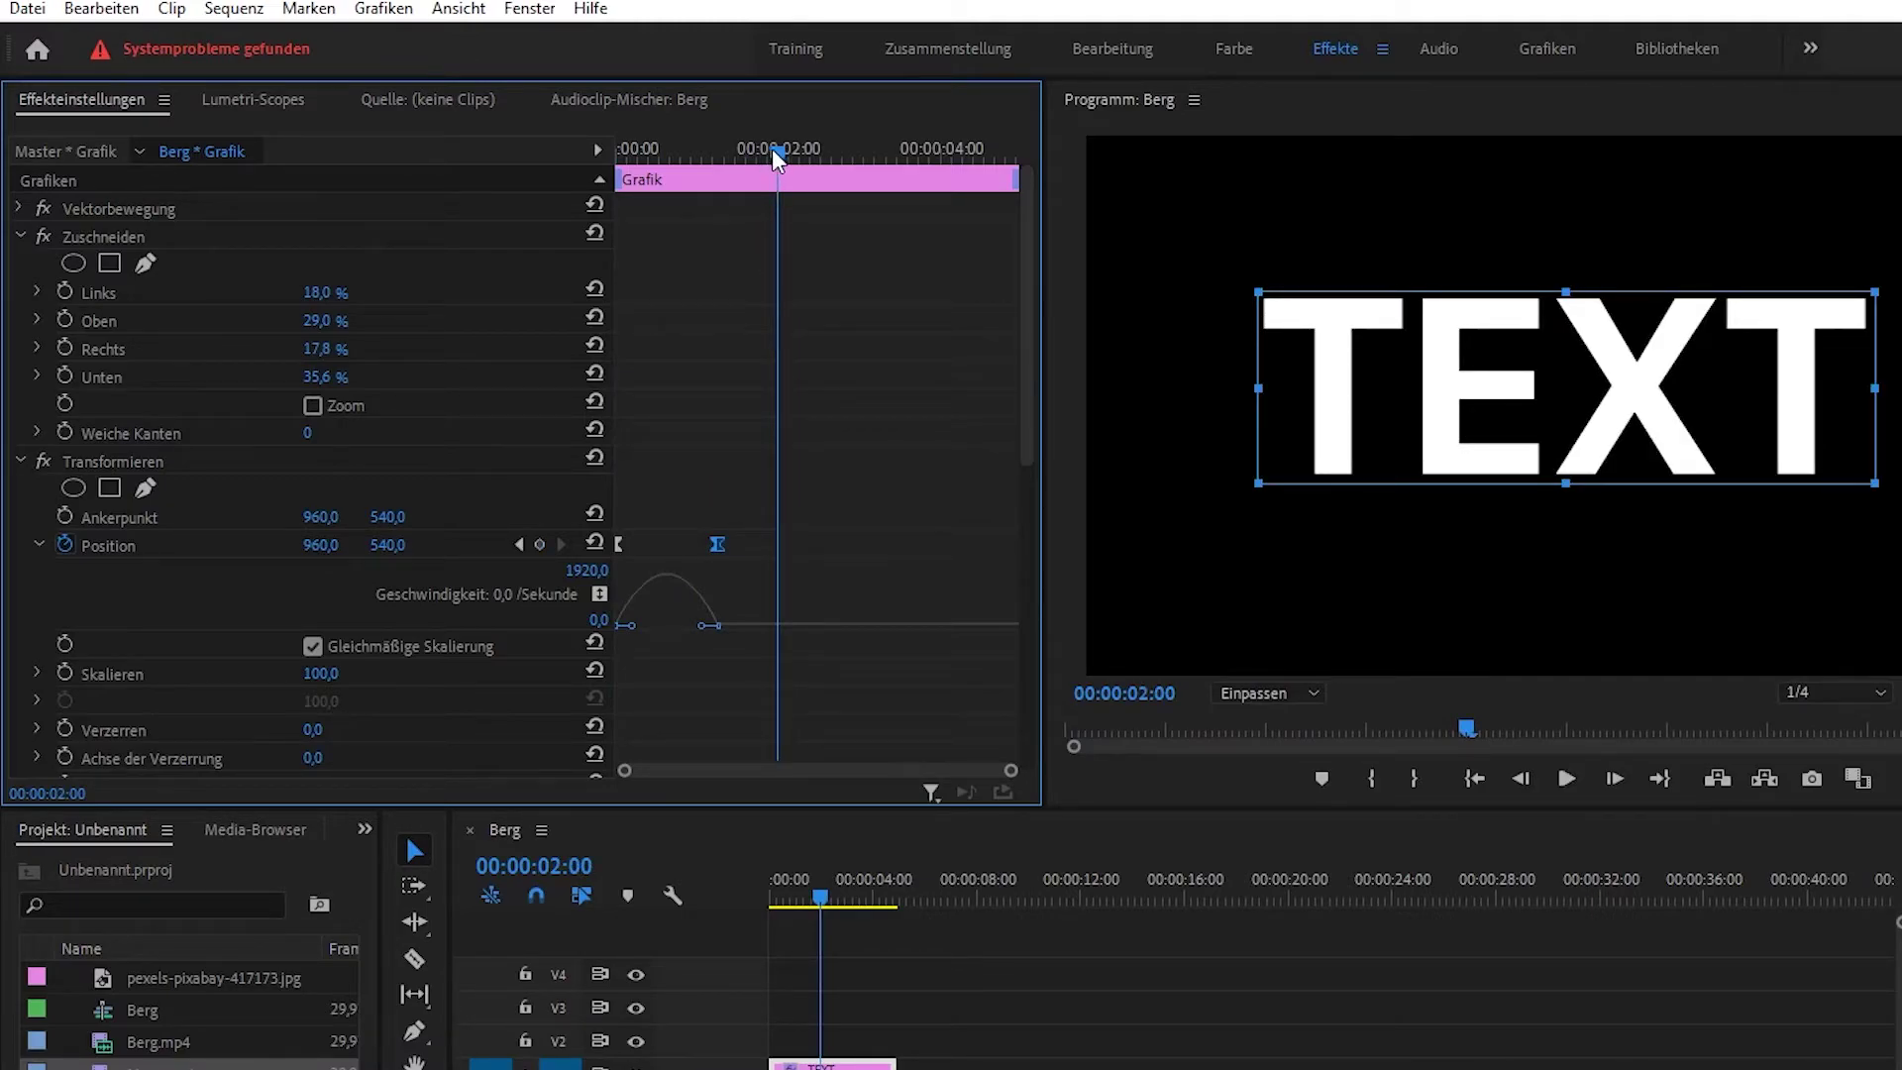
drag(773, 148, 761, 278)
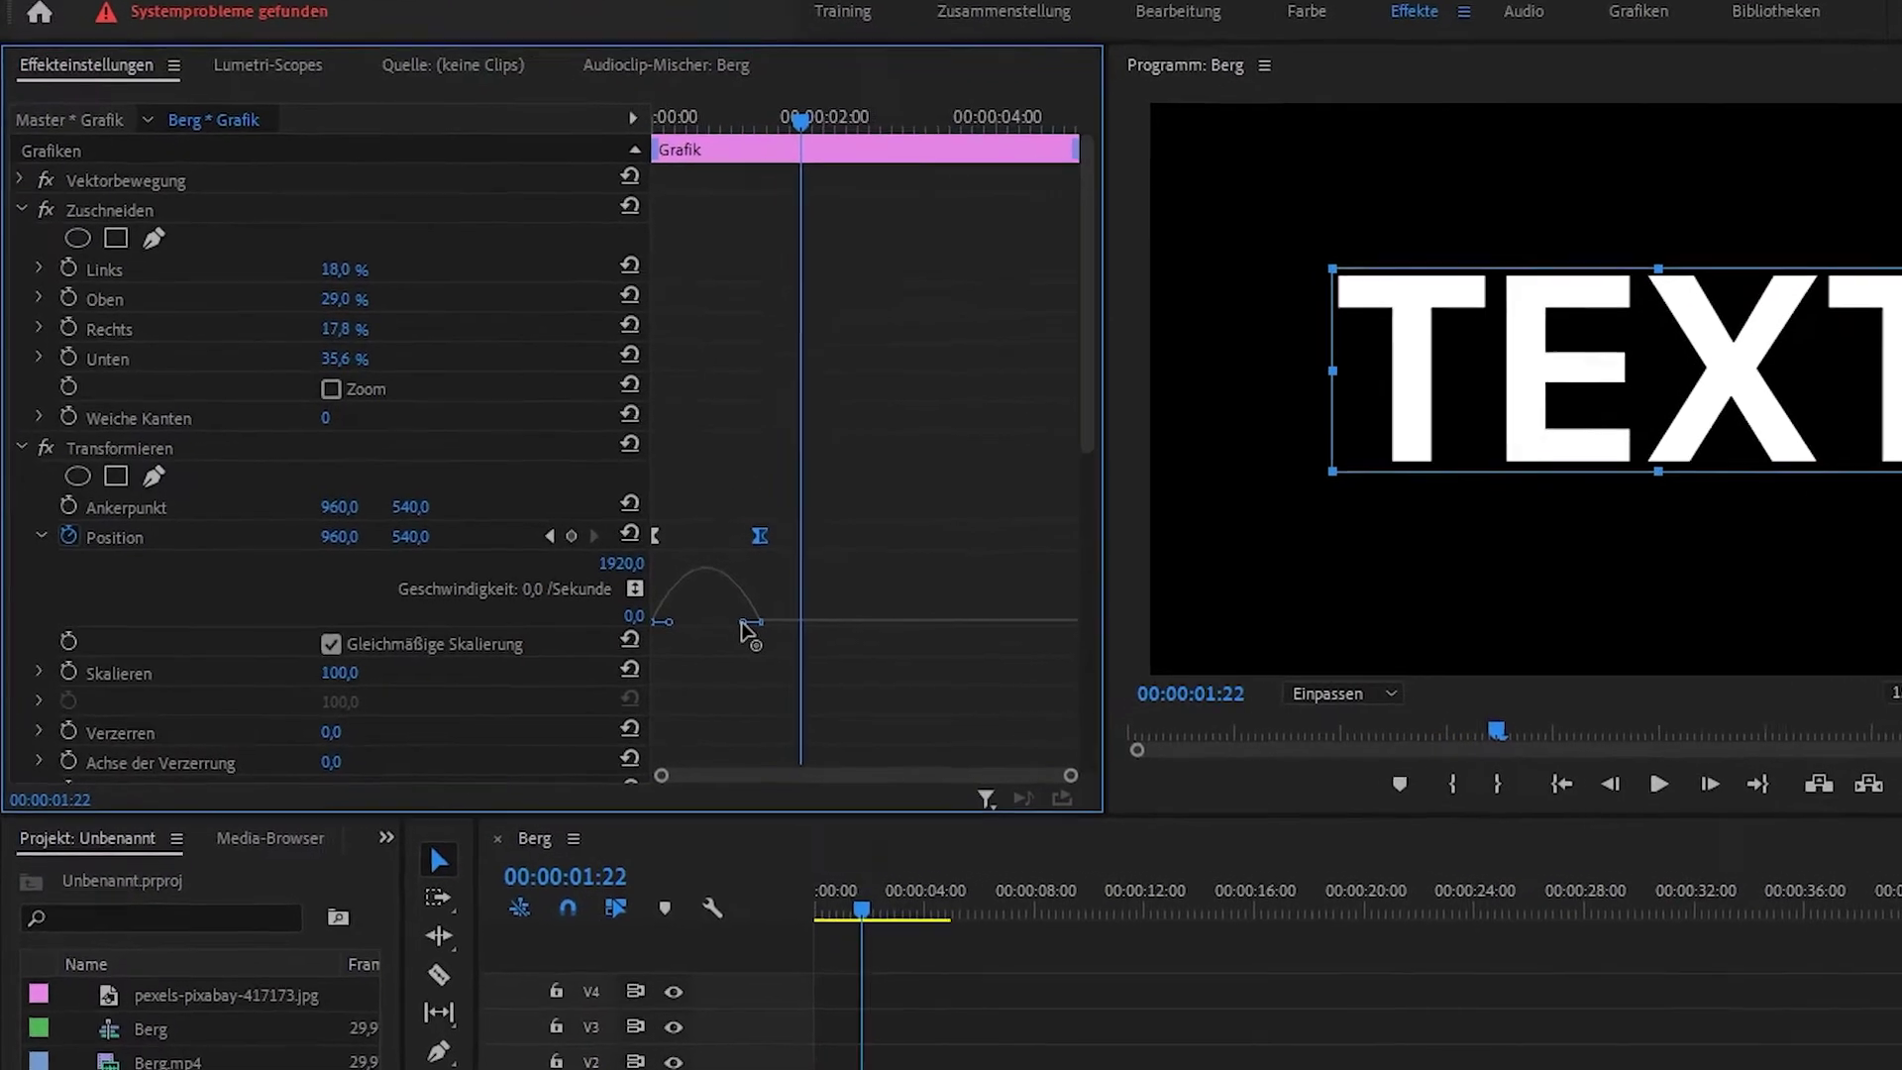
drag(888, 608, 844, 608)
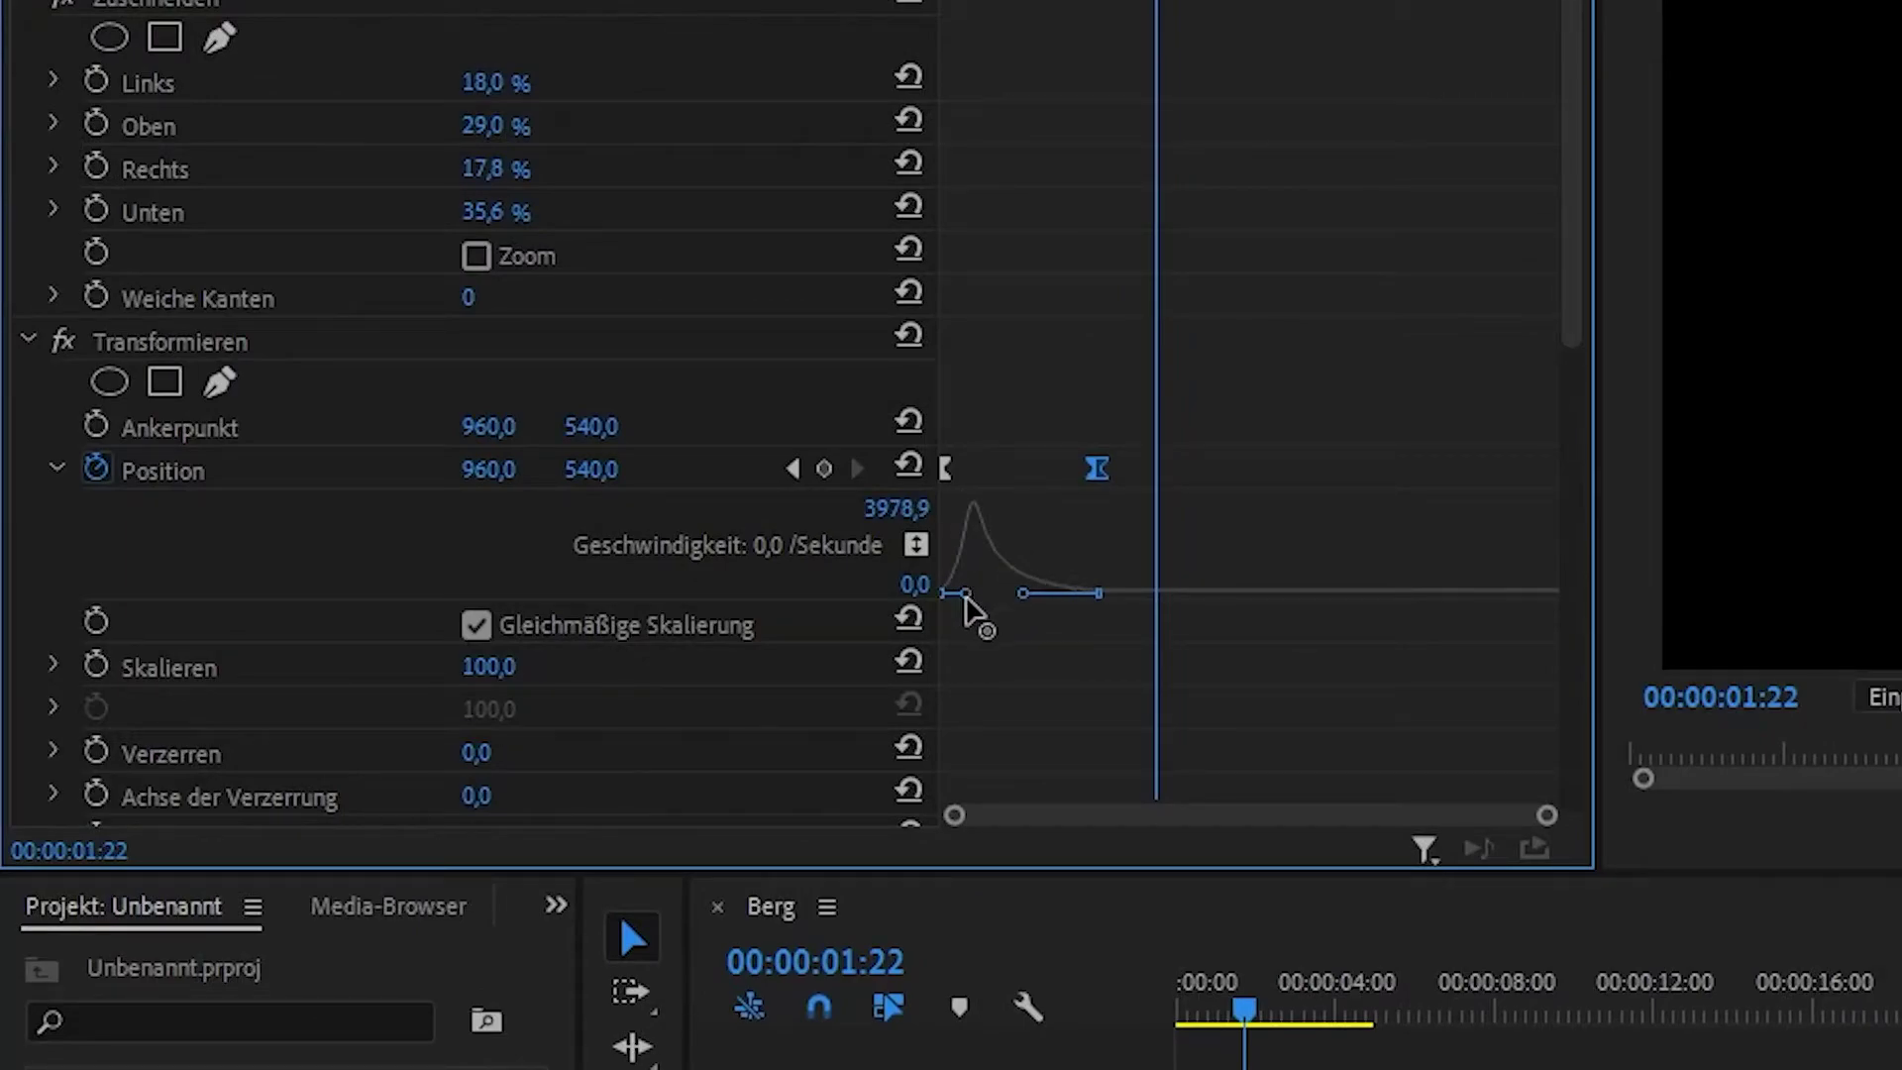
click(965, 595)
drag(966, 595, 1014, 606)
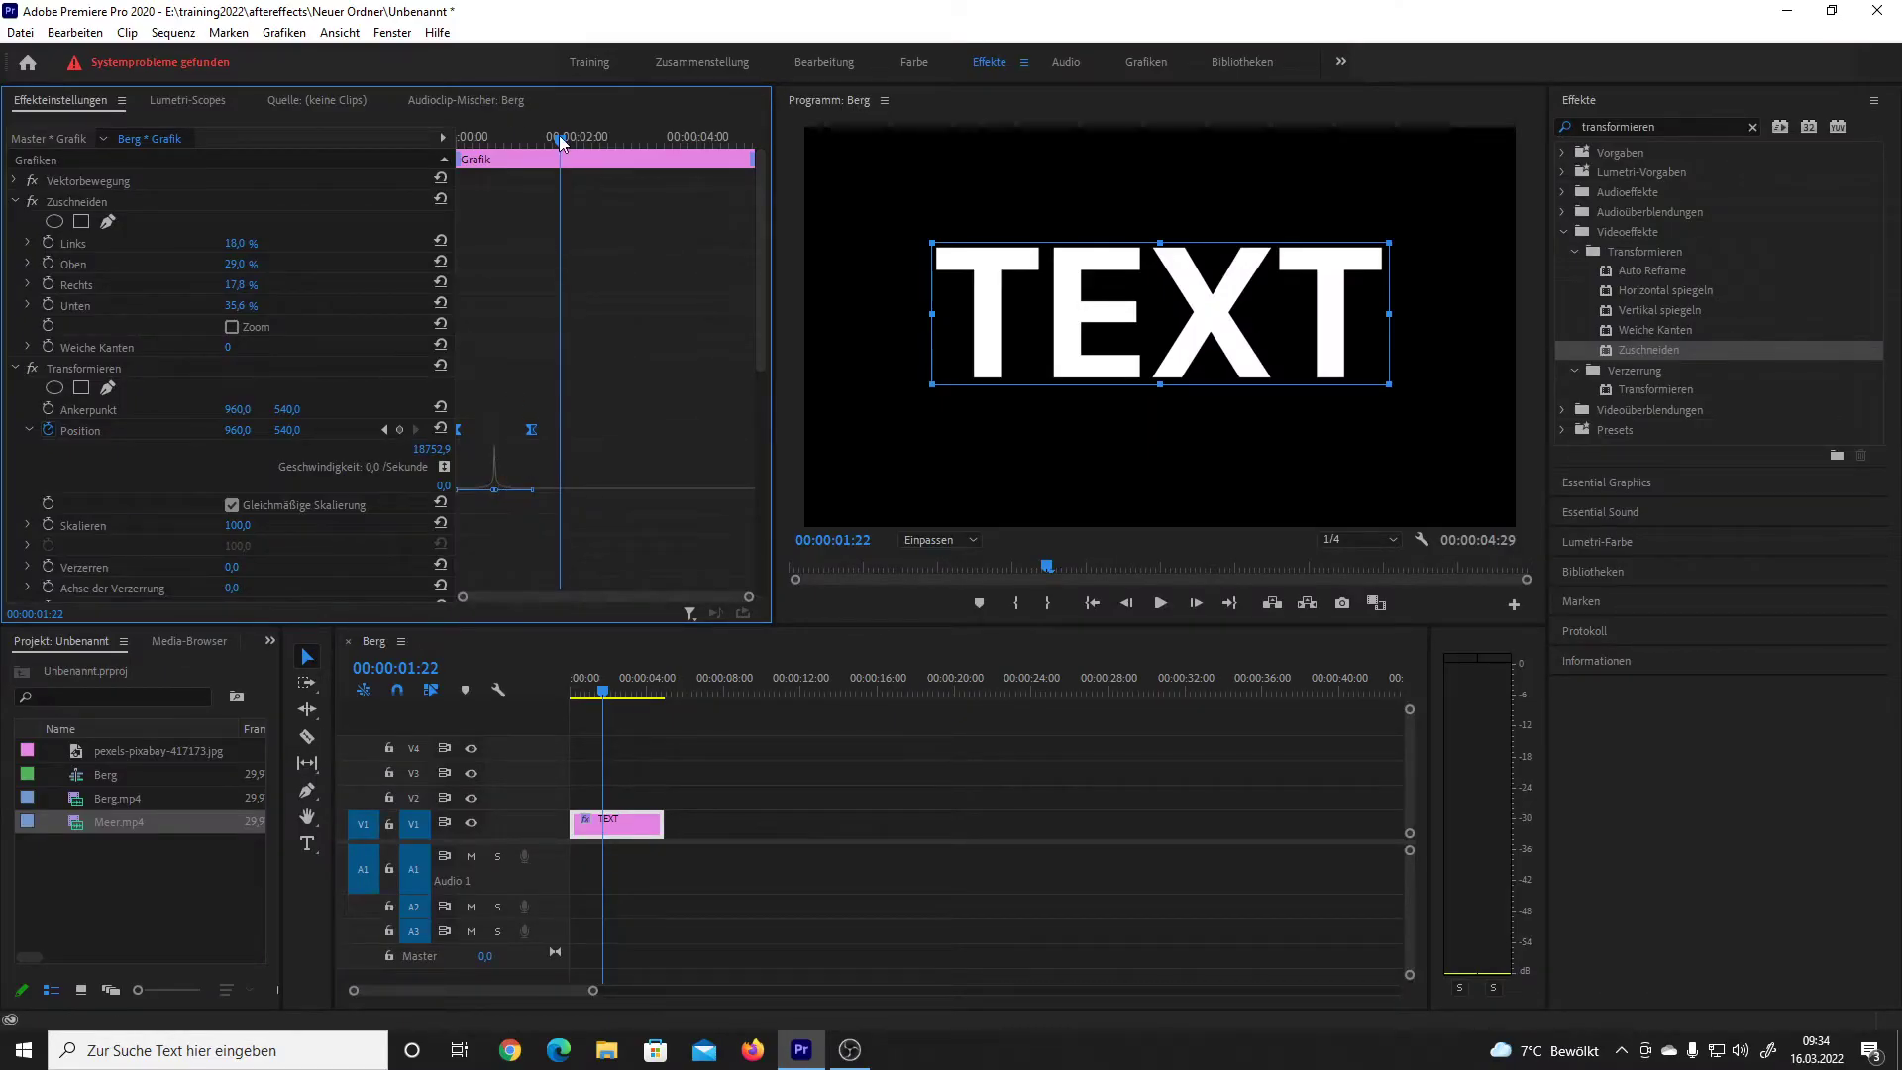
Step: Replay, flatten then re-sharpen the speed peak, and play the animation from the start
drag(558, 135, 461, 134)
key(space)
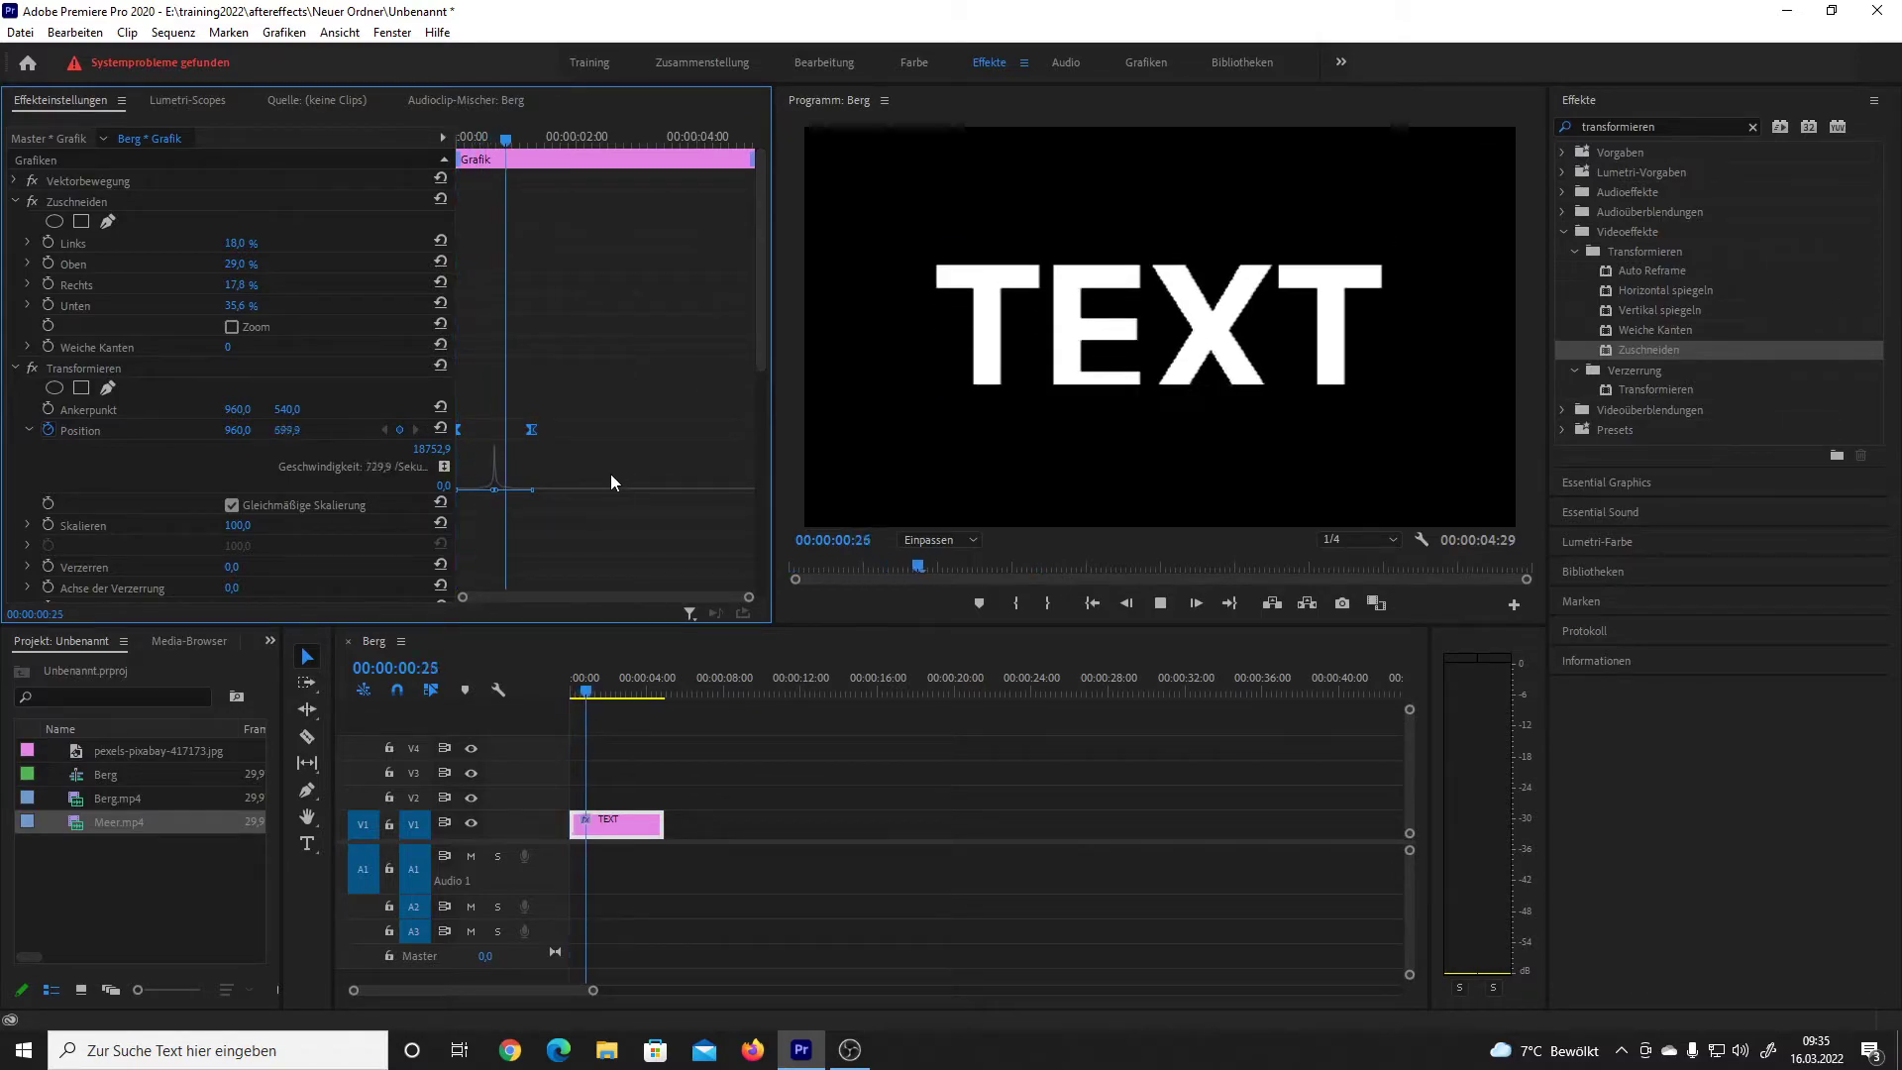
key(space)
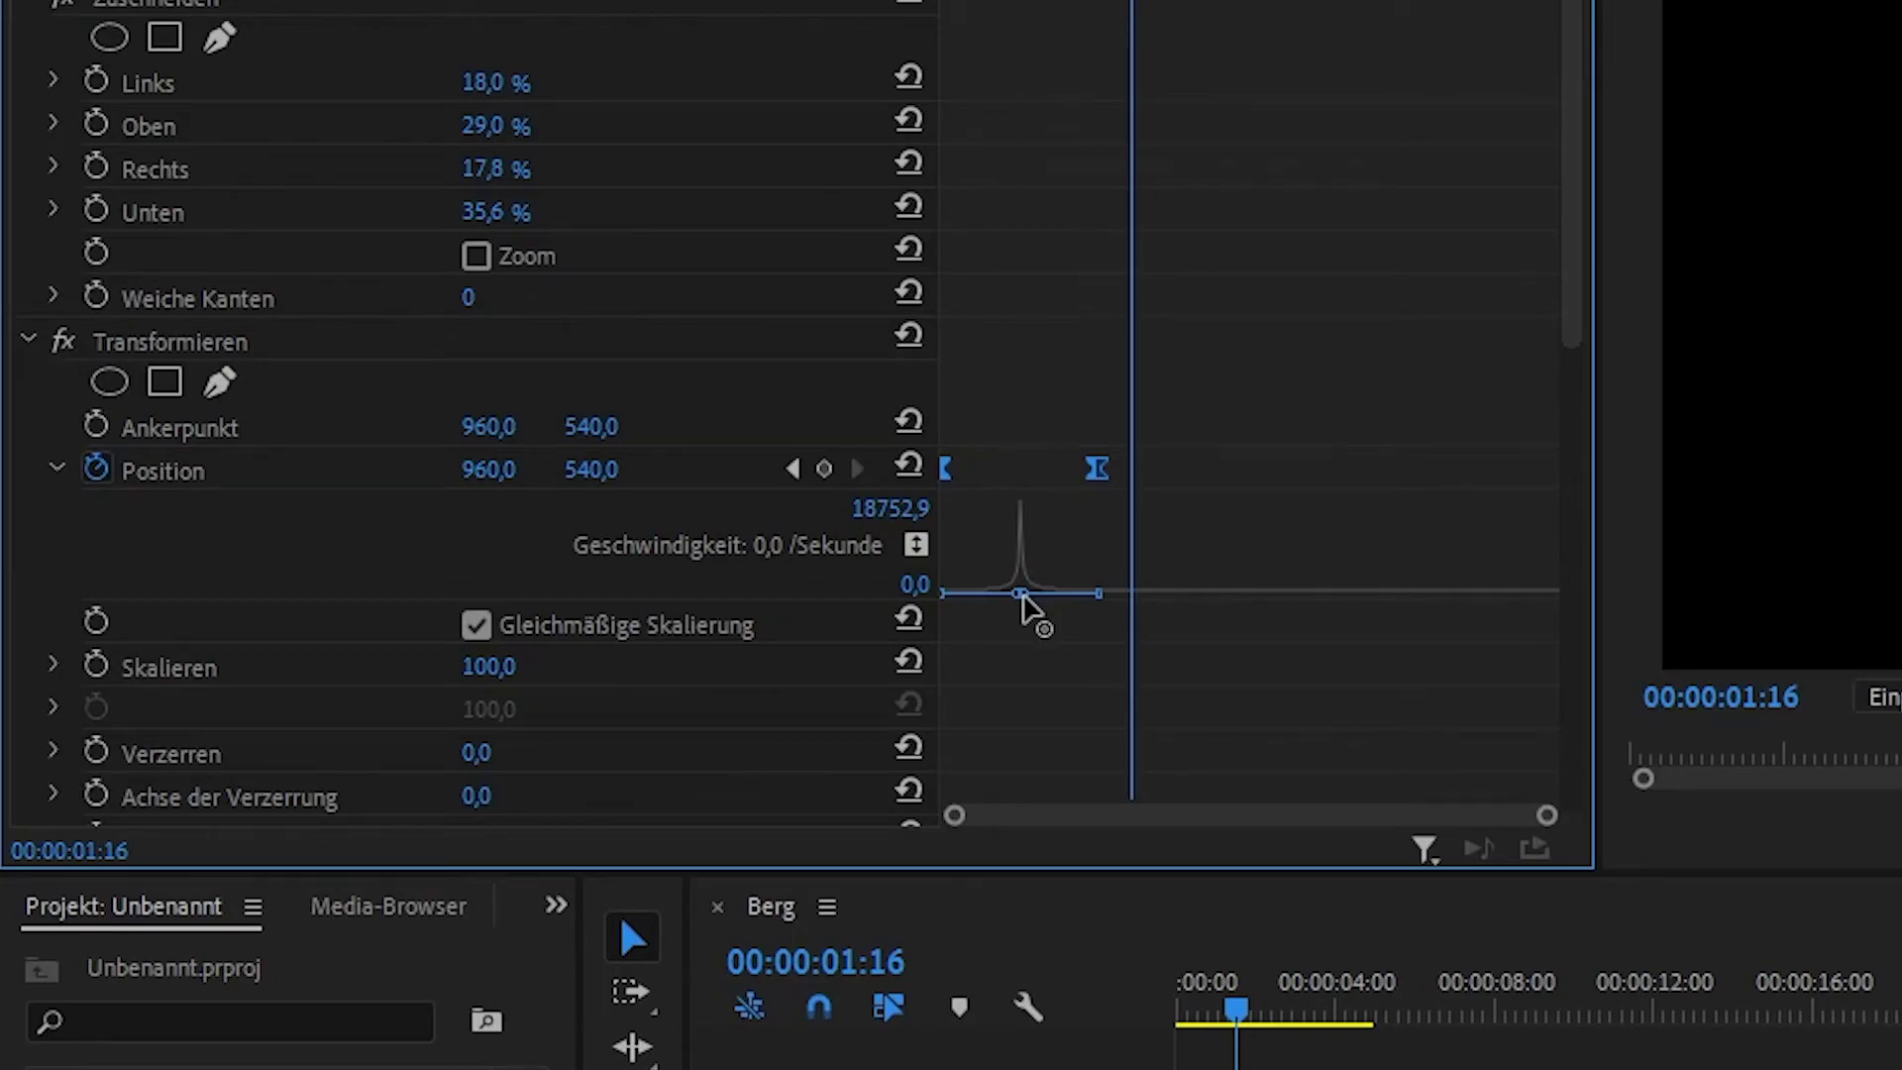
drag(1024, 594, 1026, 596)
drag(1017, 594, 1006, 594)
key(Escape)
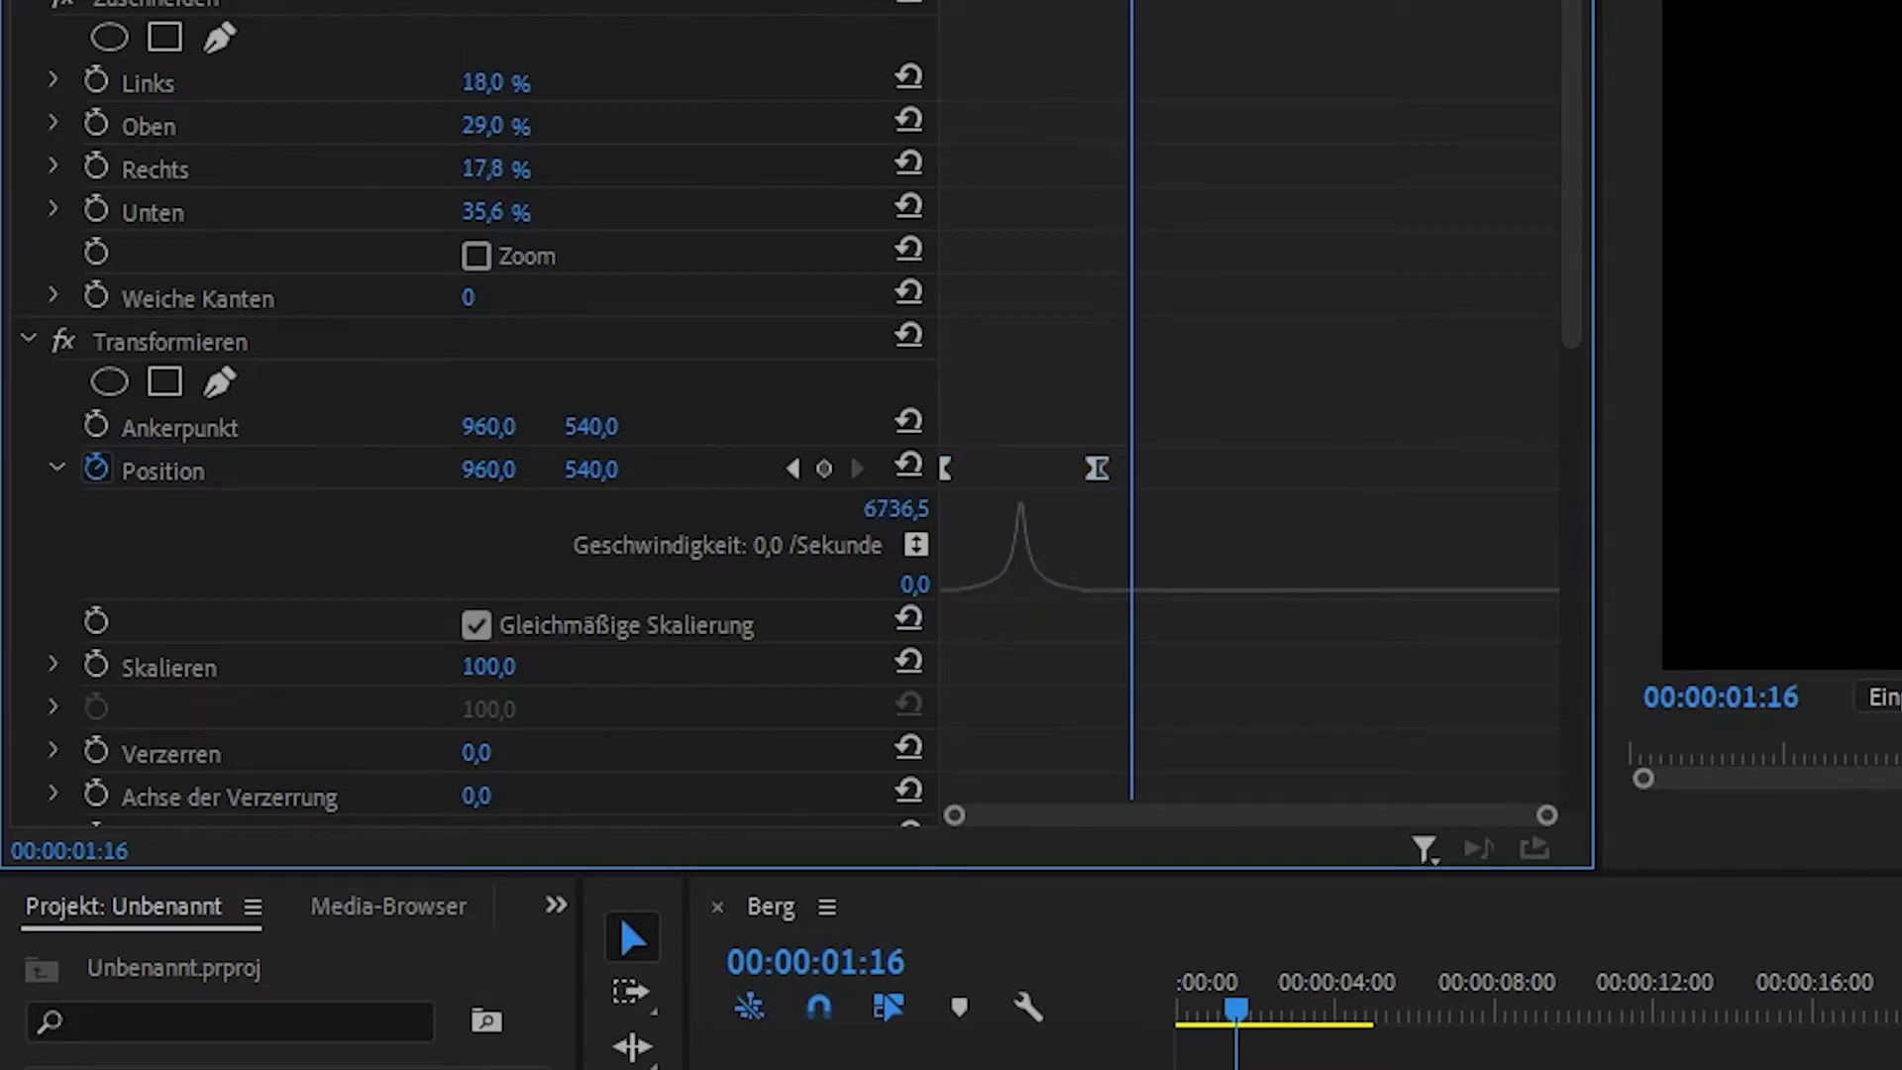
key(Home)
key(space)
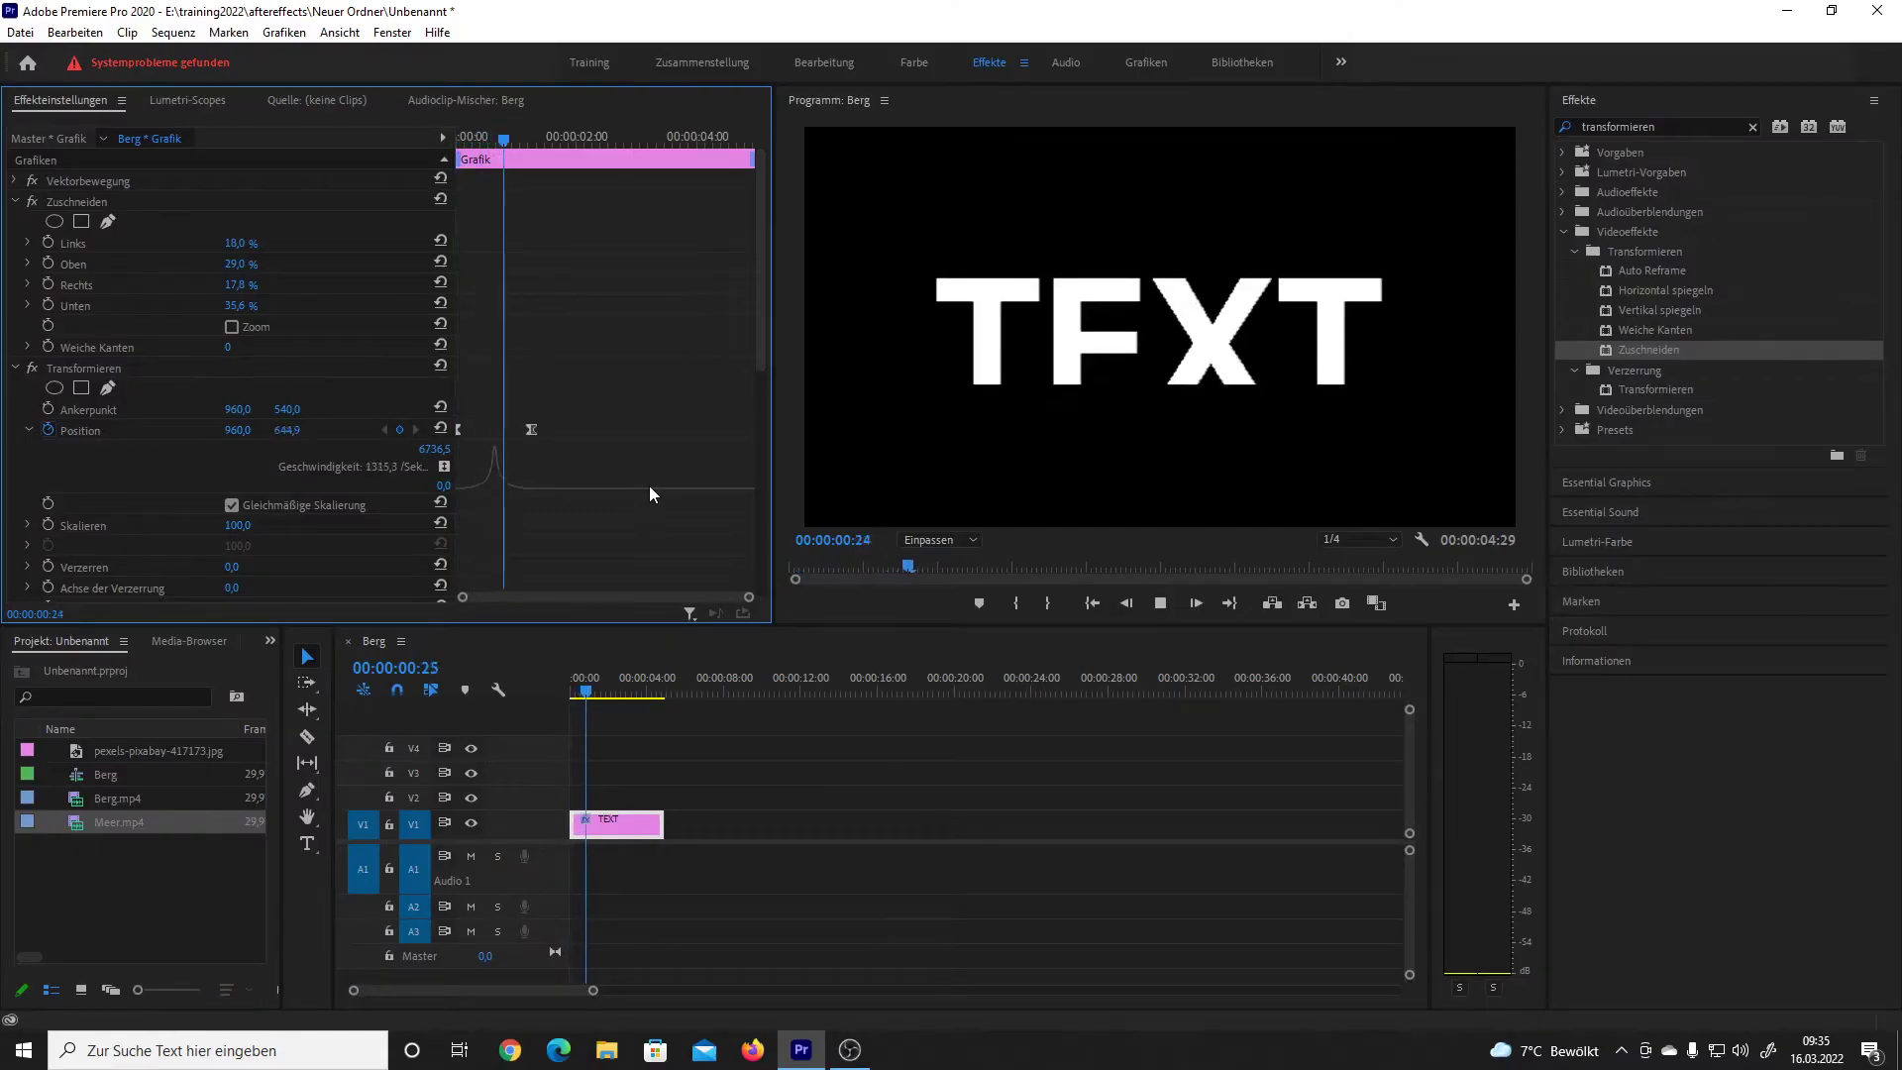
key(space)
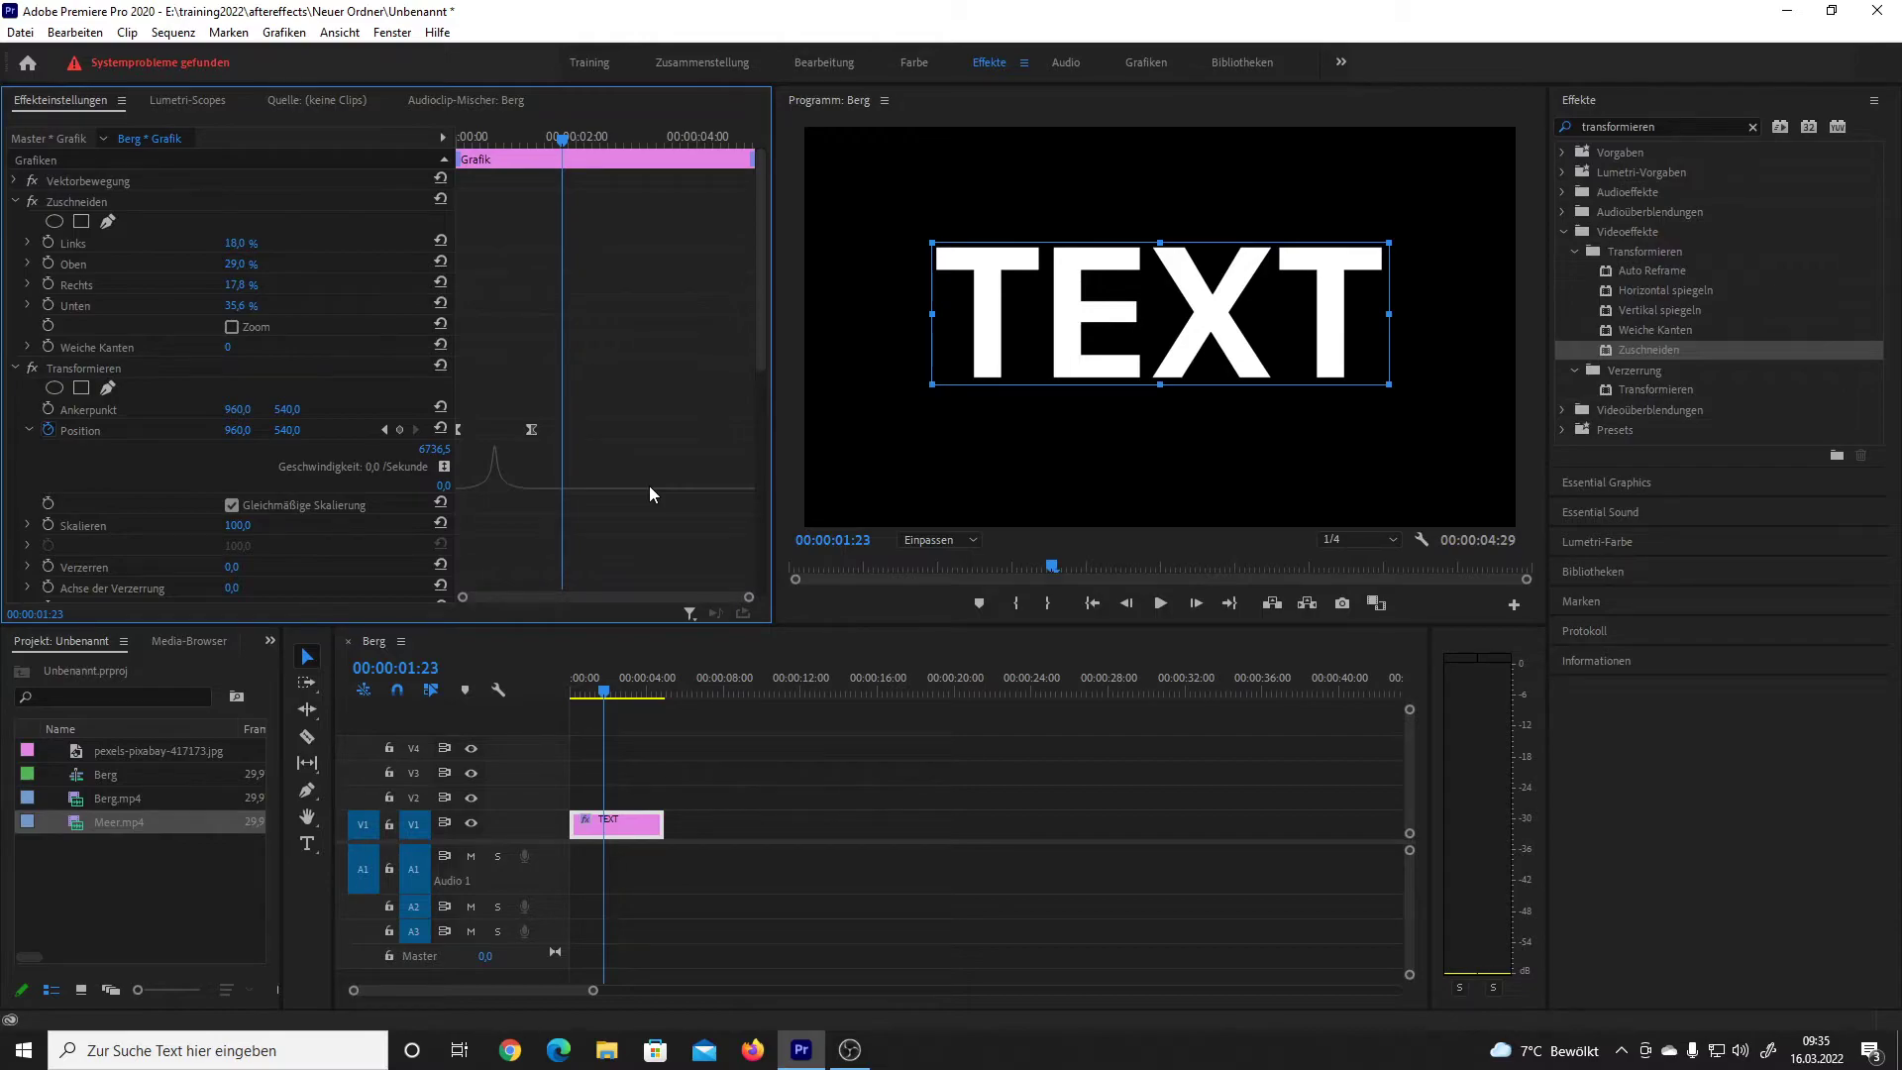
Step: Enable Transformieren motion blur with a Verschlusswinkel of 180 and inspect mid-slide
scroll(650, 477, down, 1)
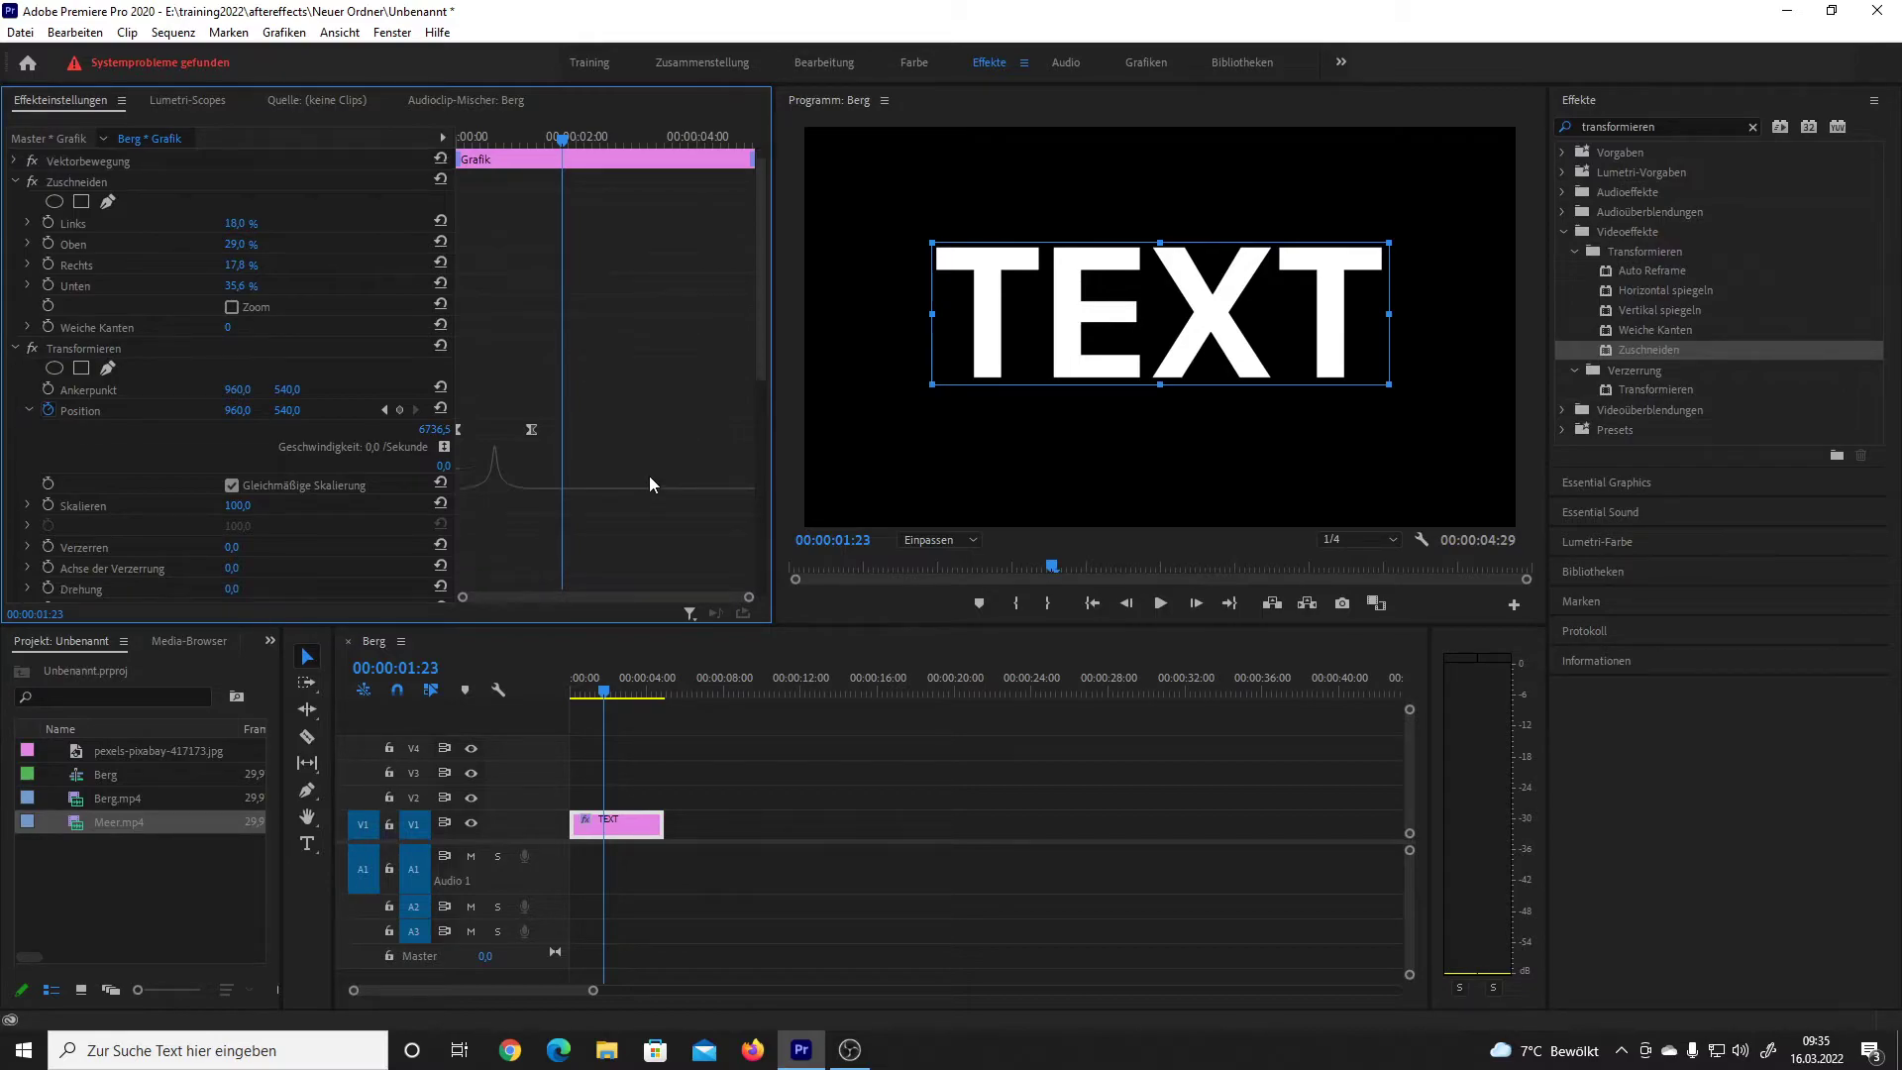
scroll(677, 478, down, 1)
scroll(671, 454, down, 1)
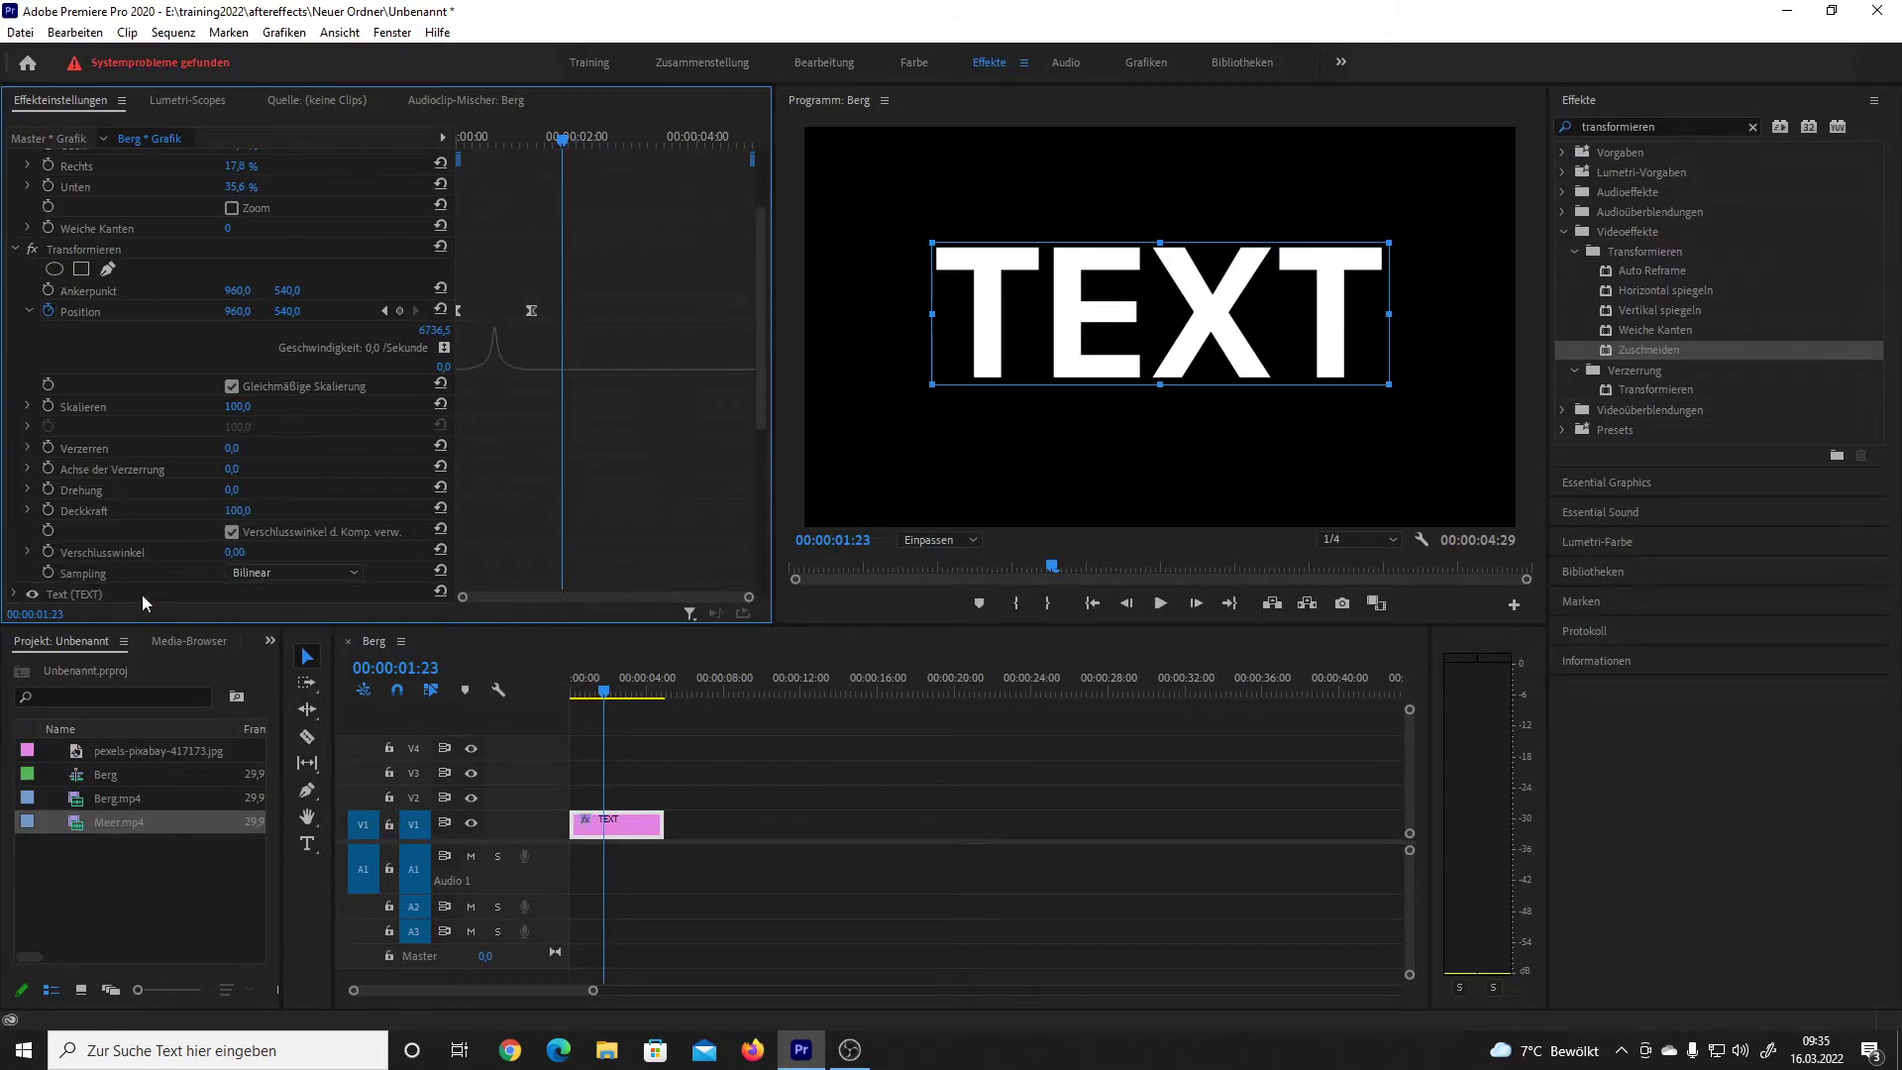
click(103, 553)
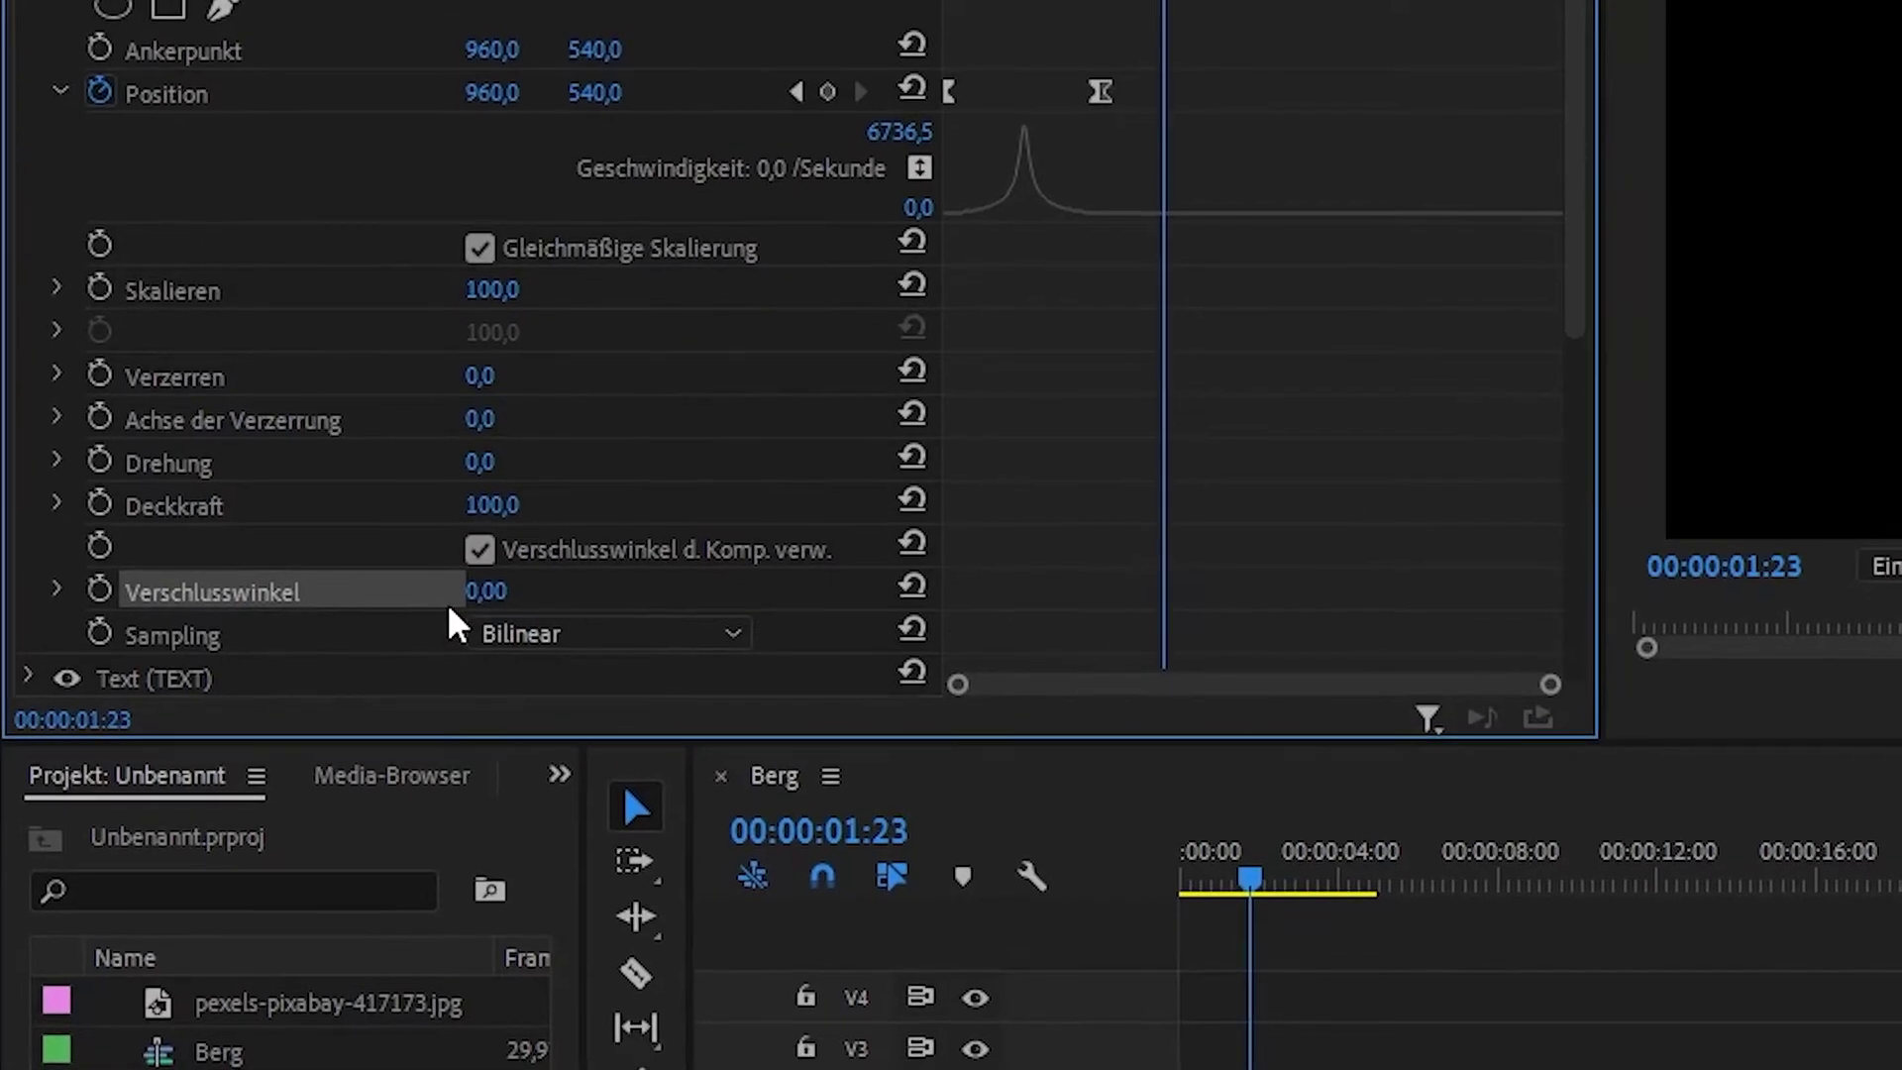
click(485, 590)
text(180)
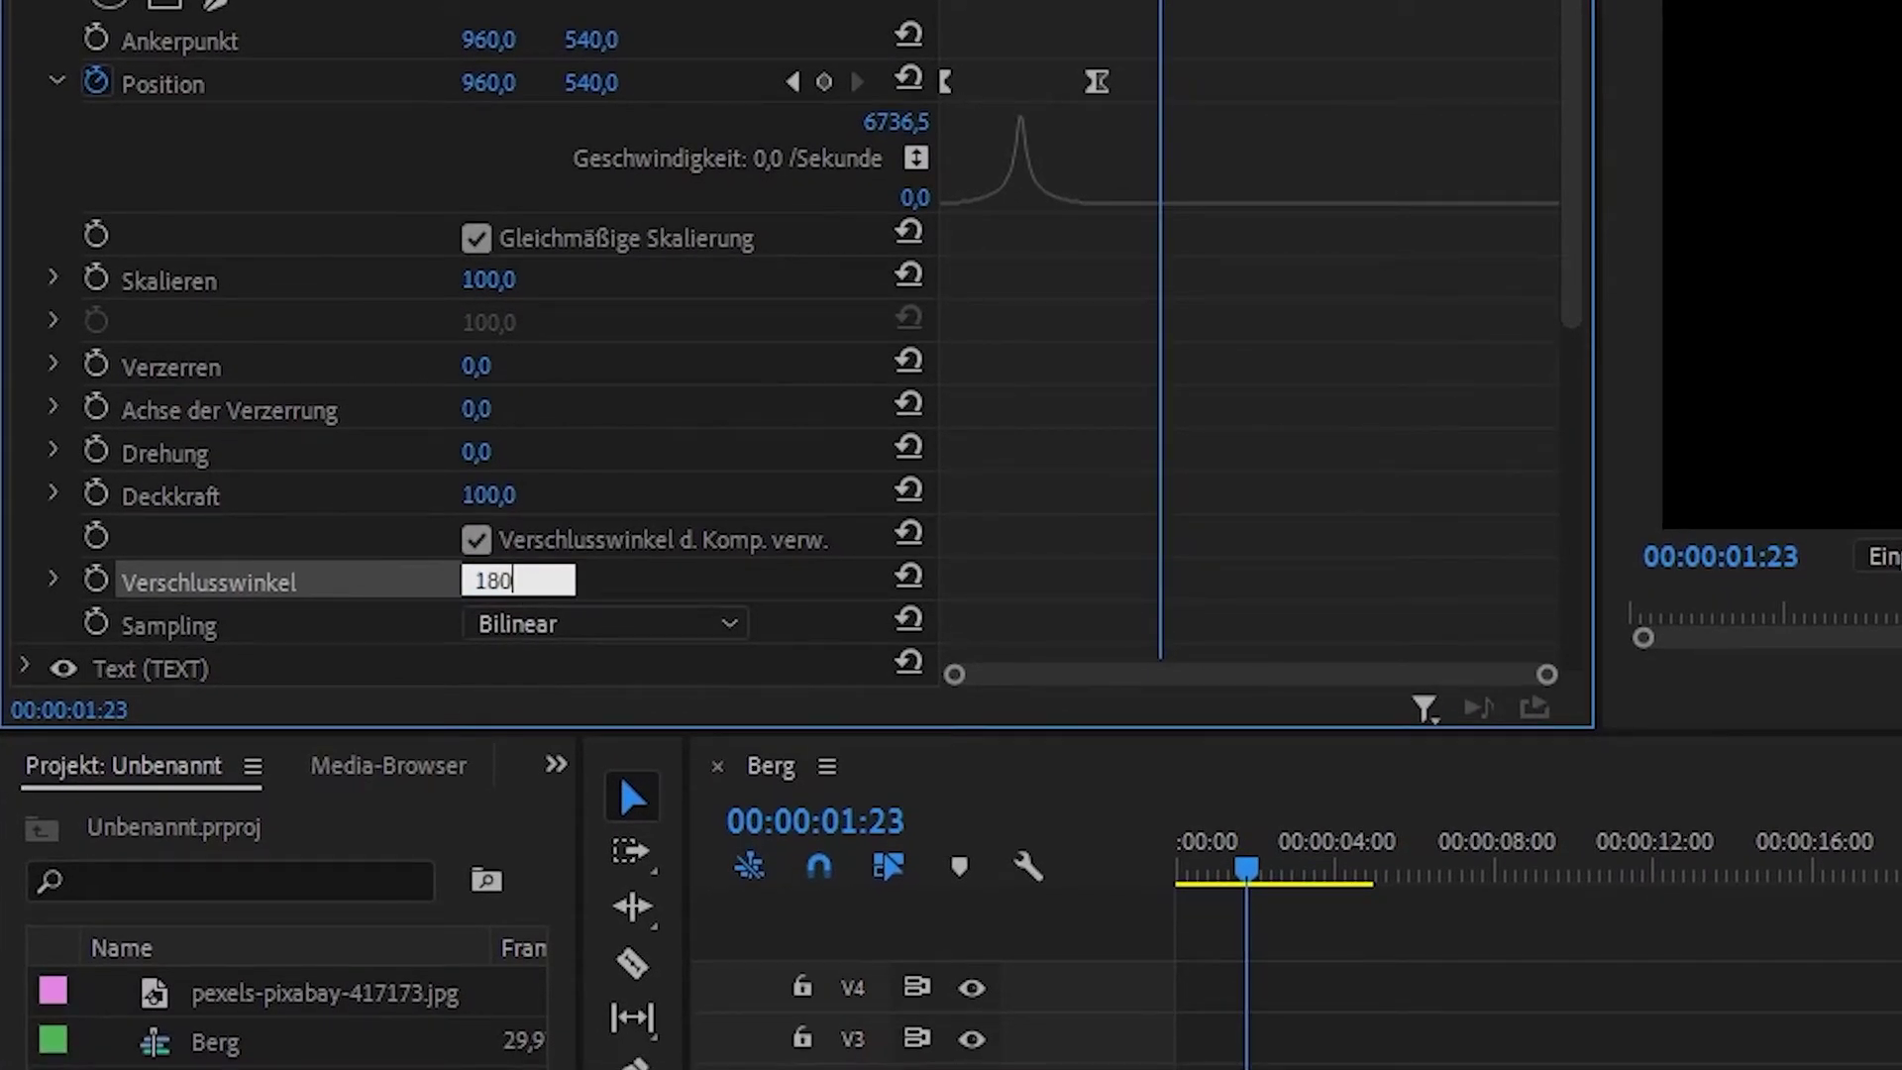
key(Return)
drag(569, 139, 496, 141)
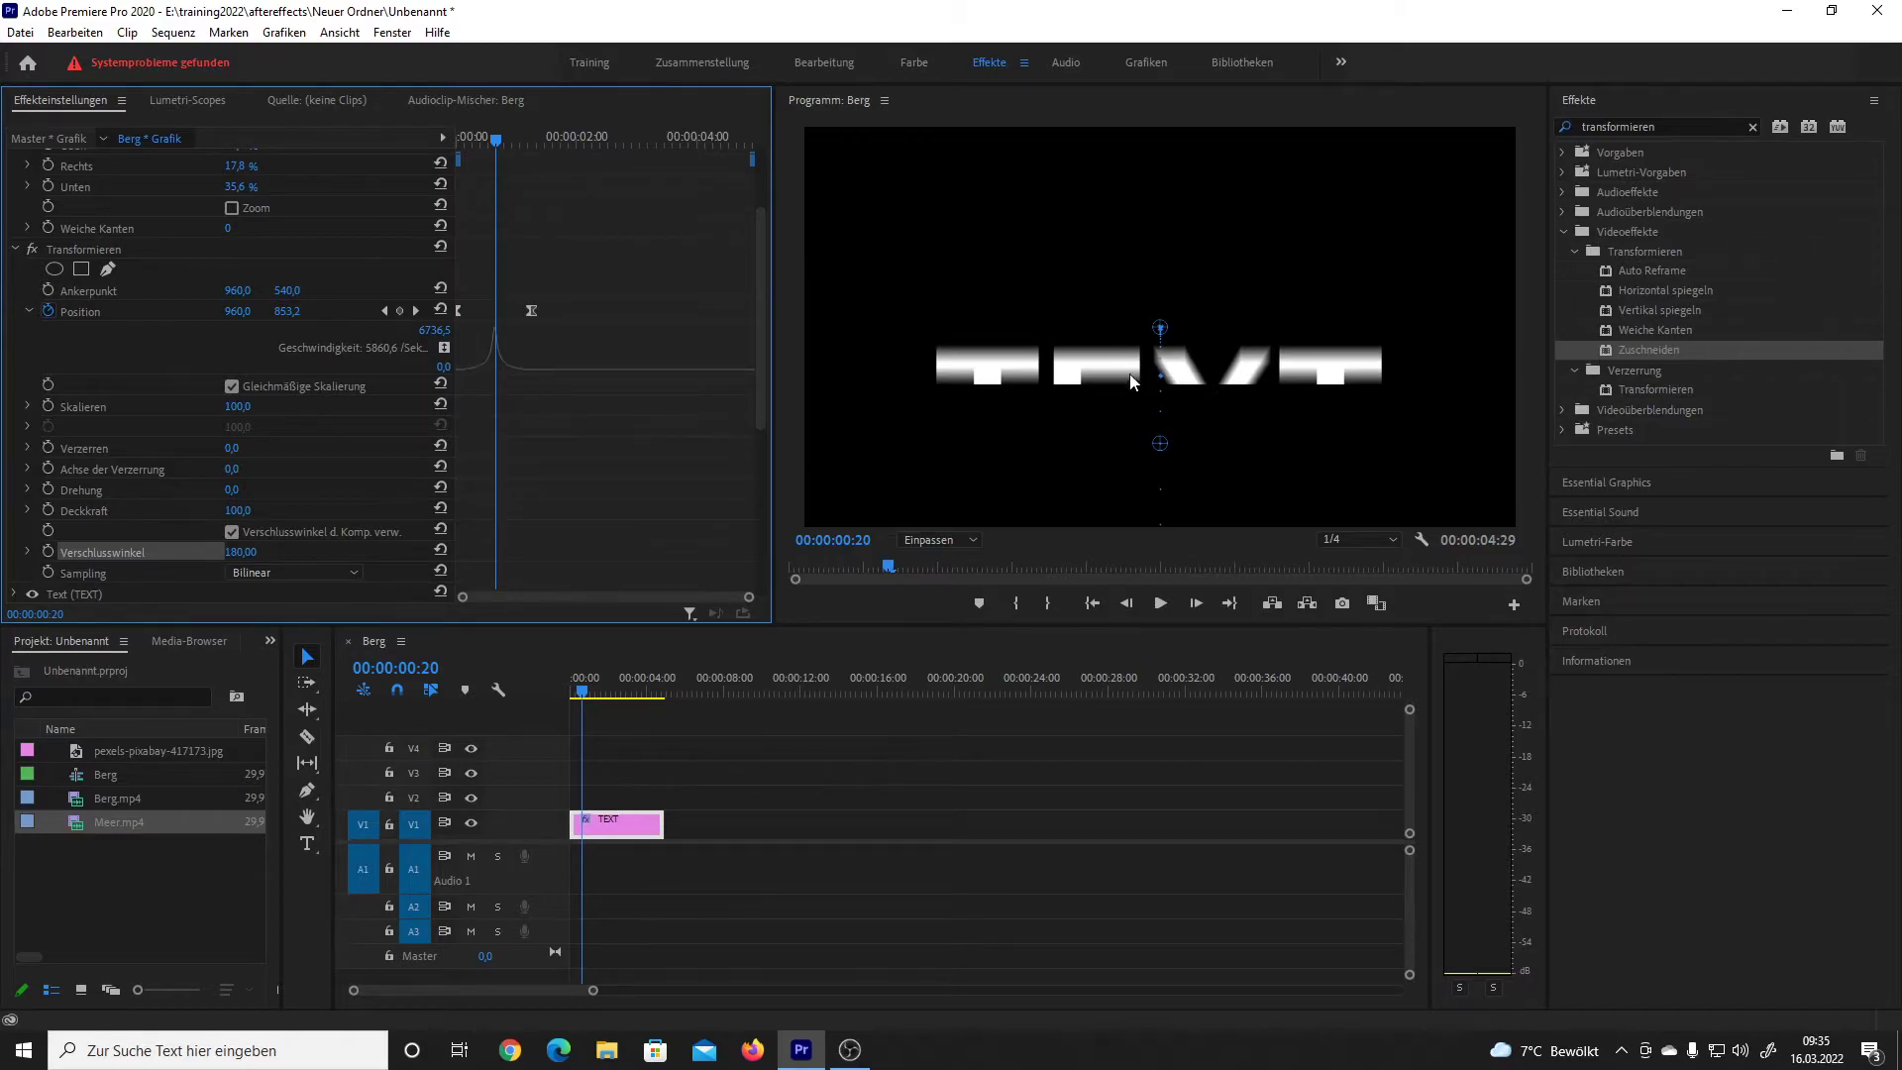
Step: Test a 360 shutter angle, revert to 180, and focus the sequence for playback
click(241, 552)
text(360)
key(Return)
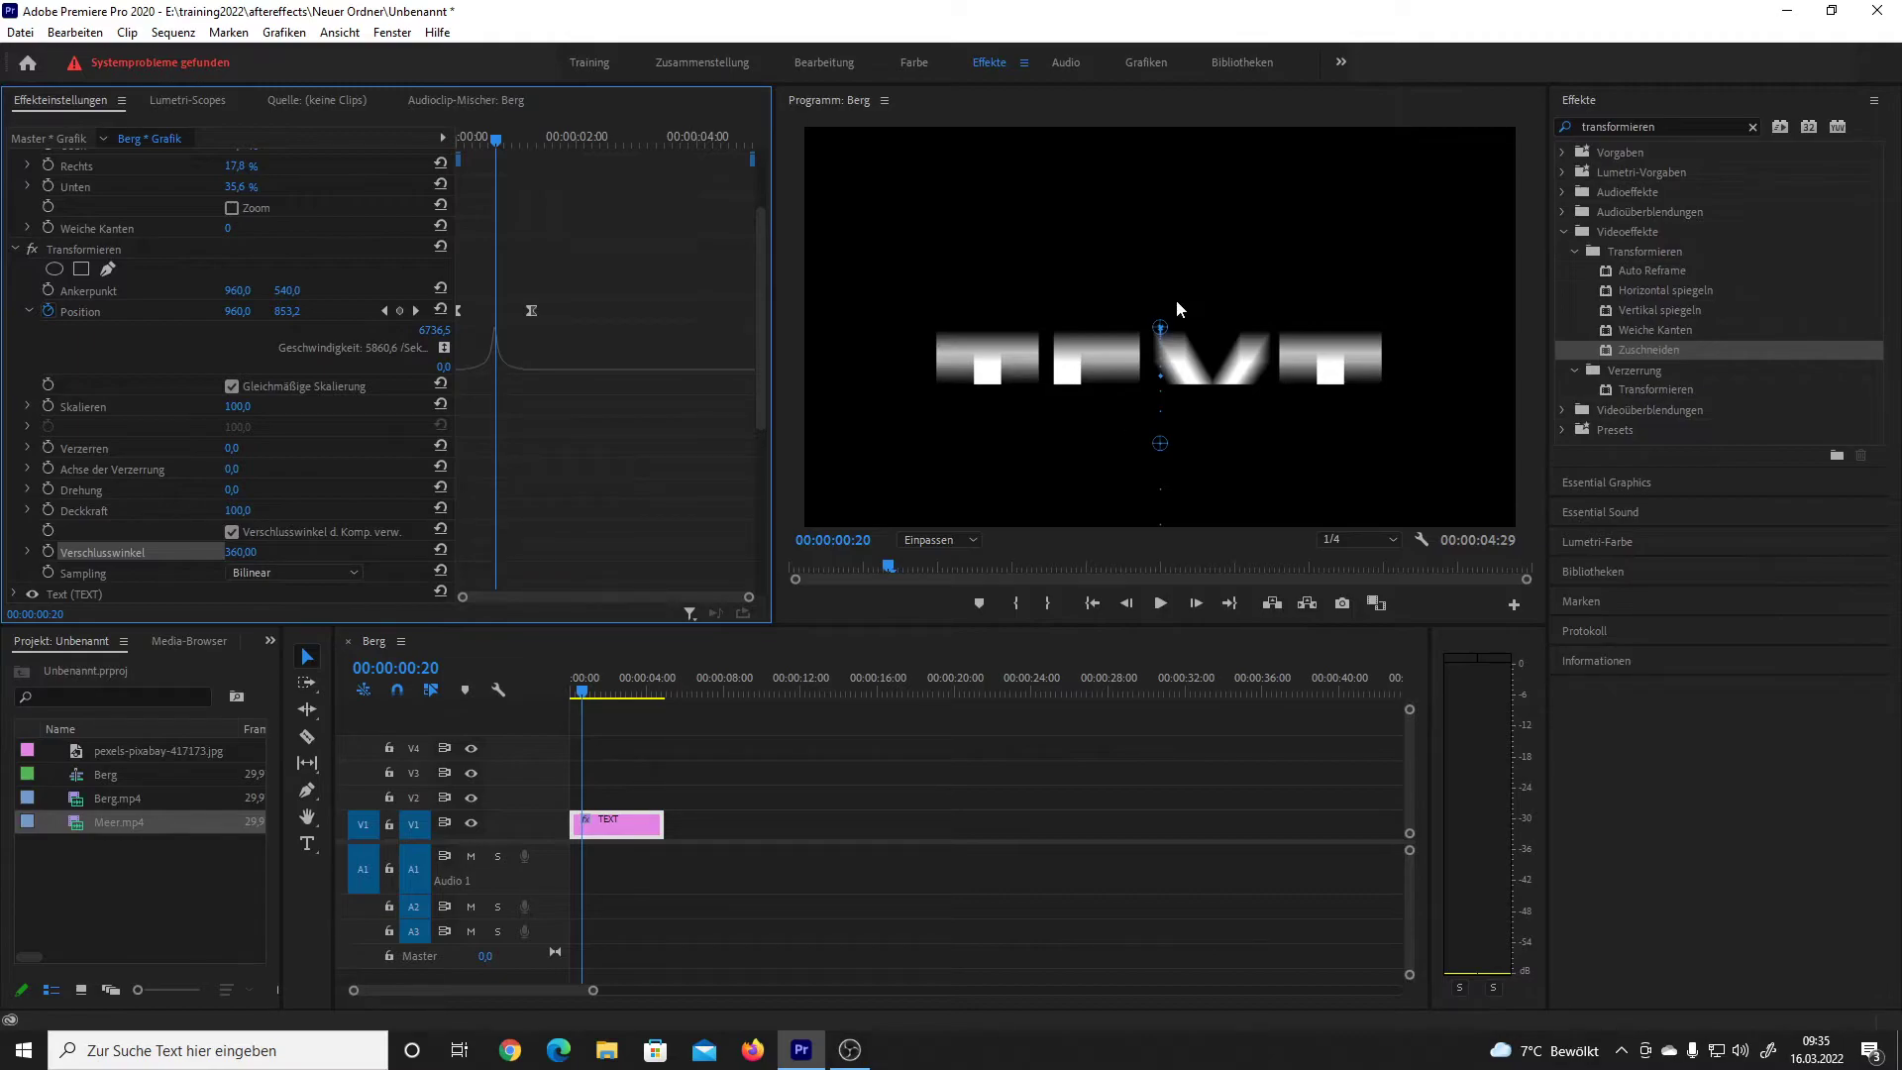
click(244, 552)
text(180)
key(Return)
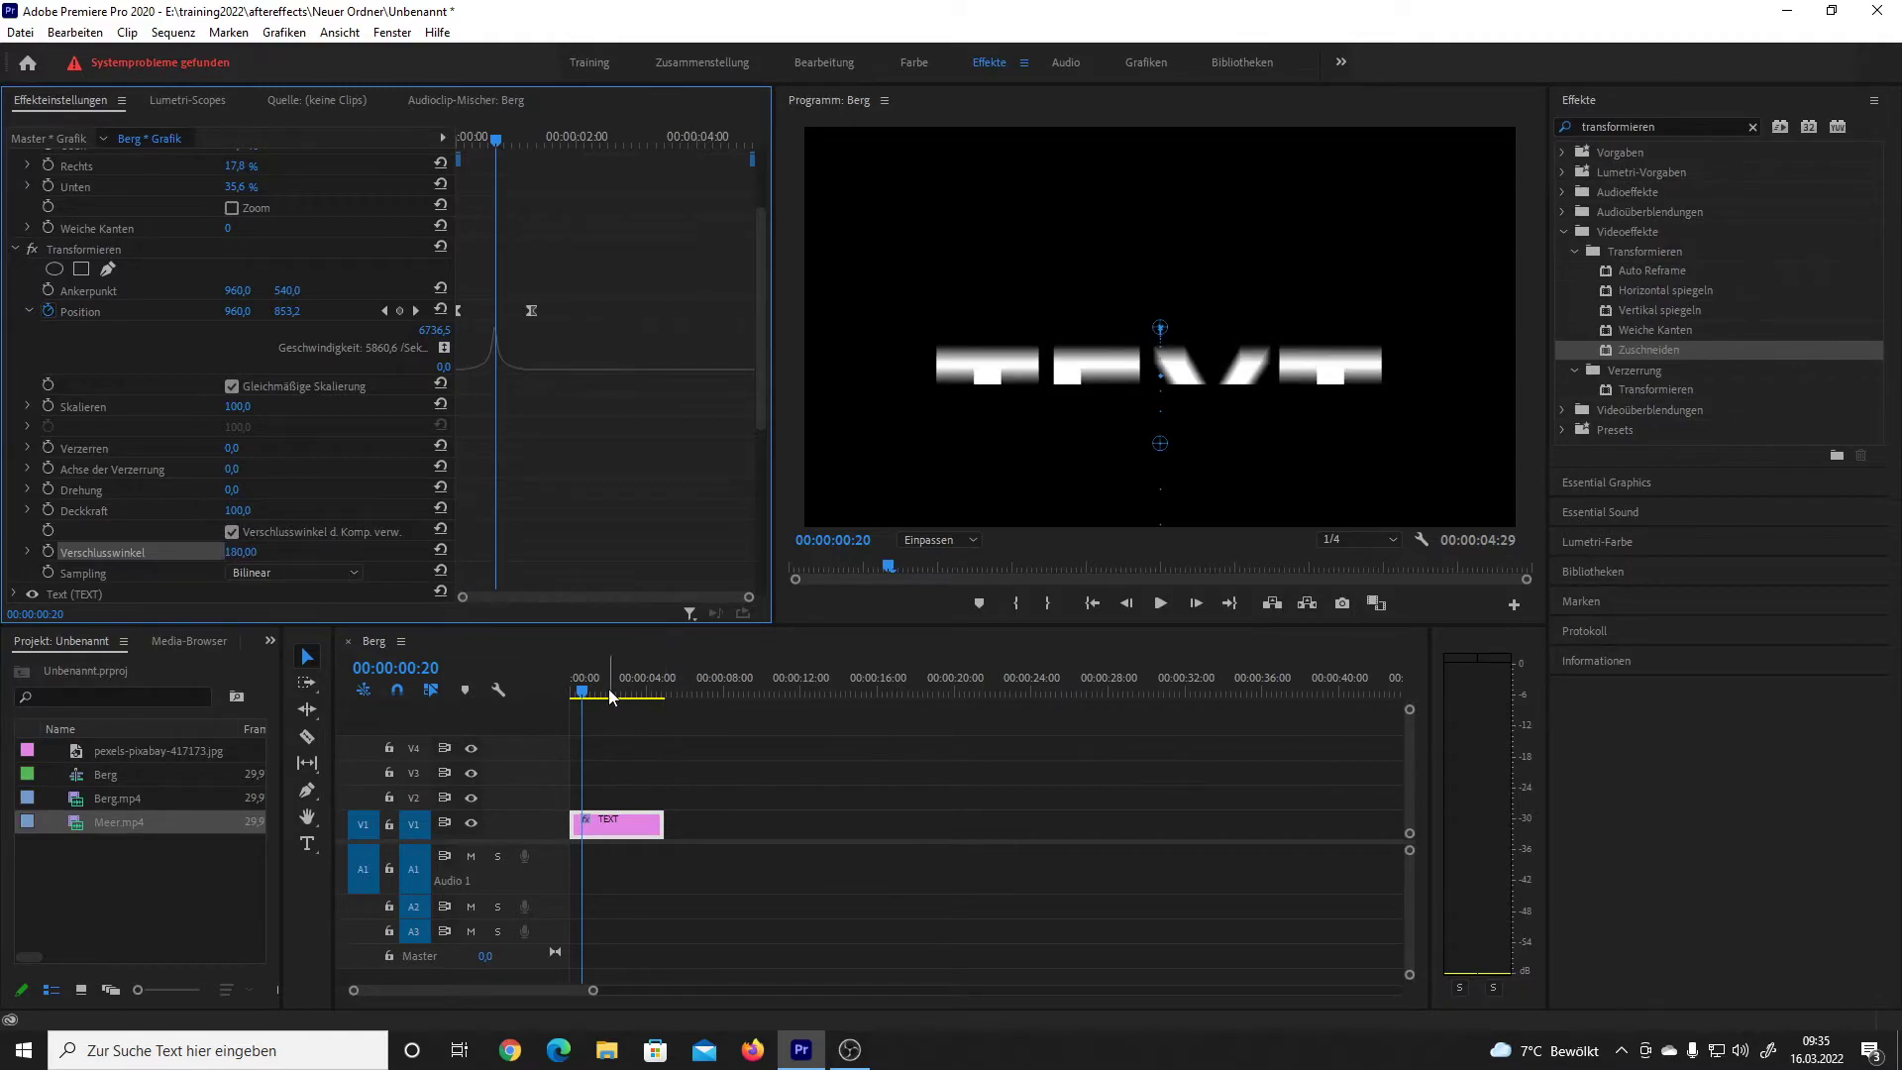
click(525, 693)
Step: Preview the blur, then hold the TEXT title in place with its Position keyframe at 03:02
key(space)
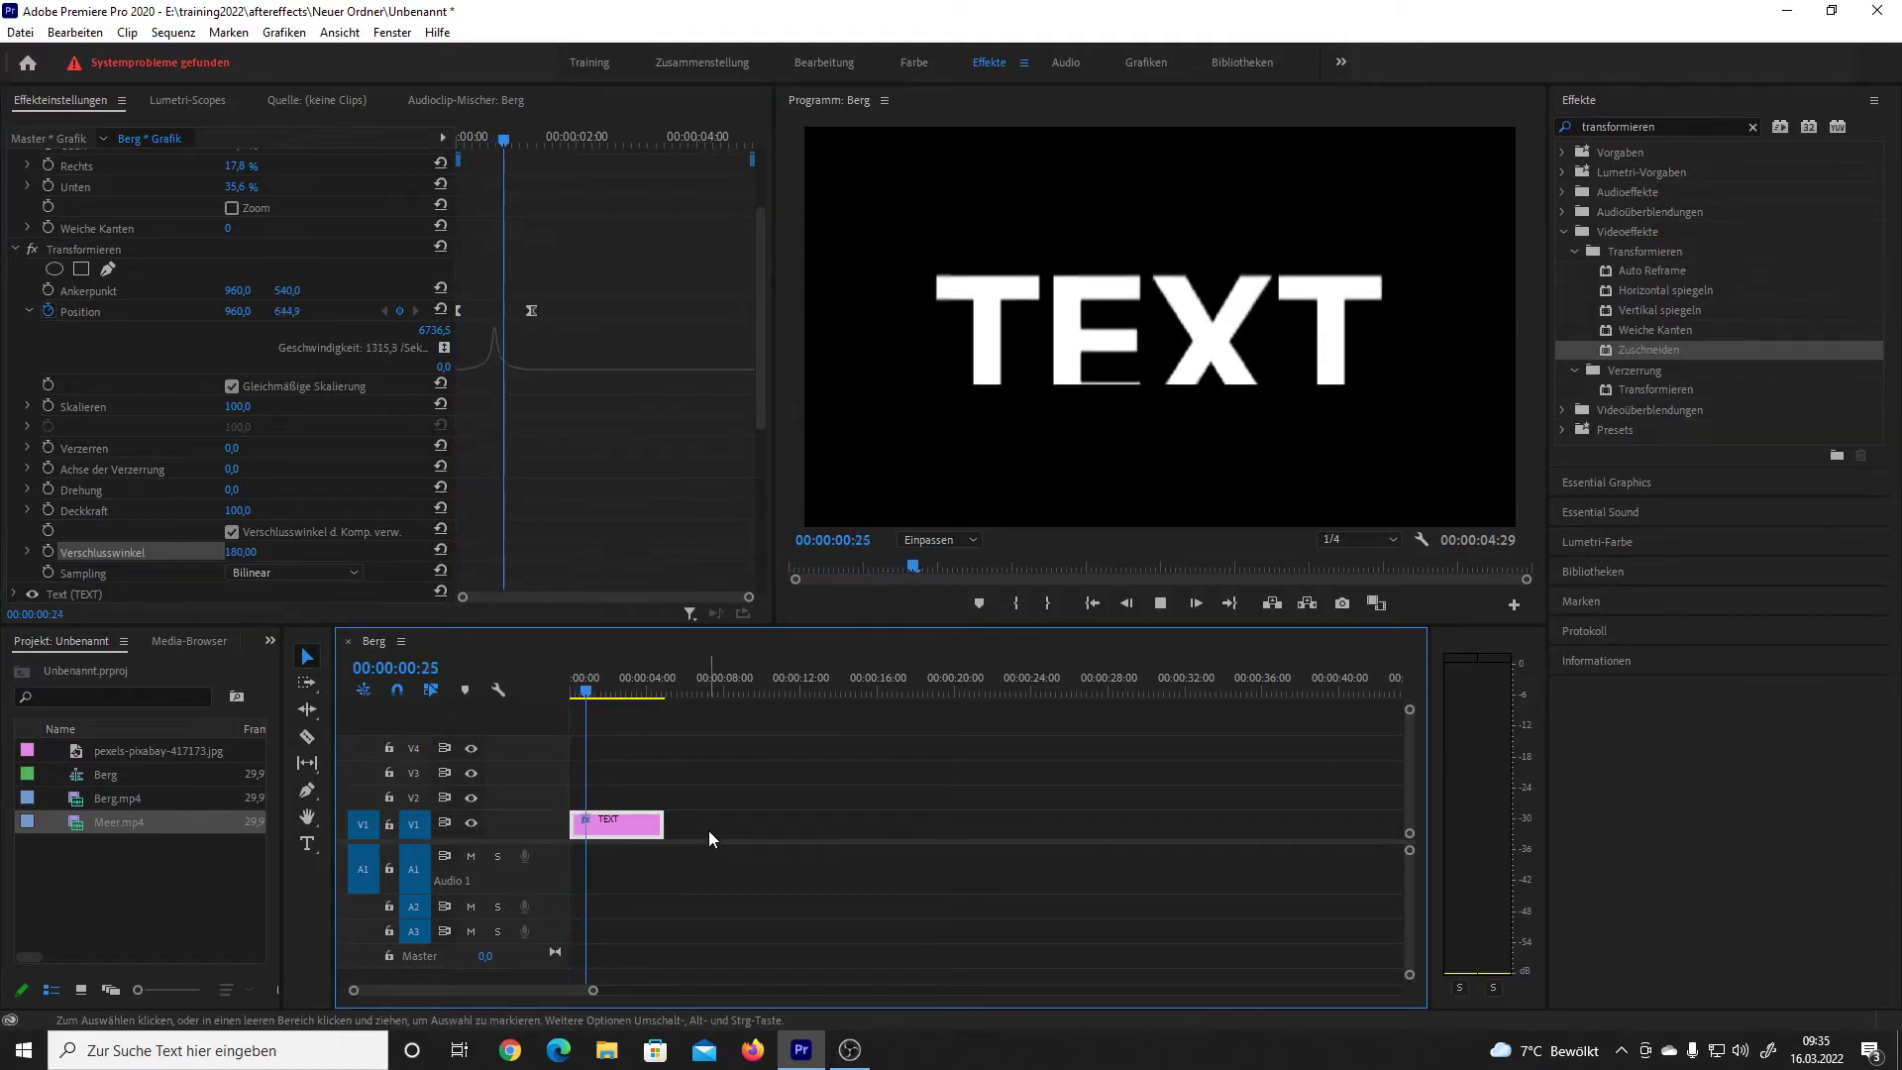
key(space)
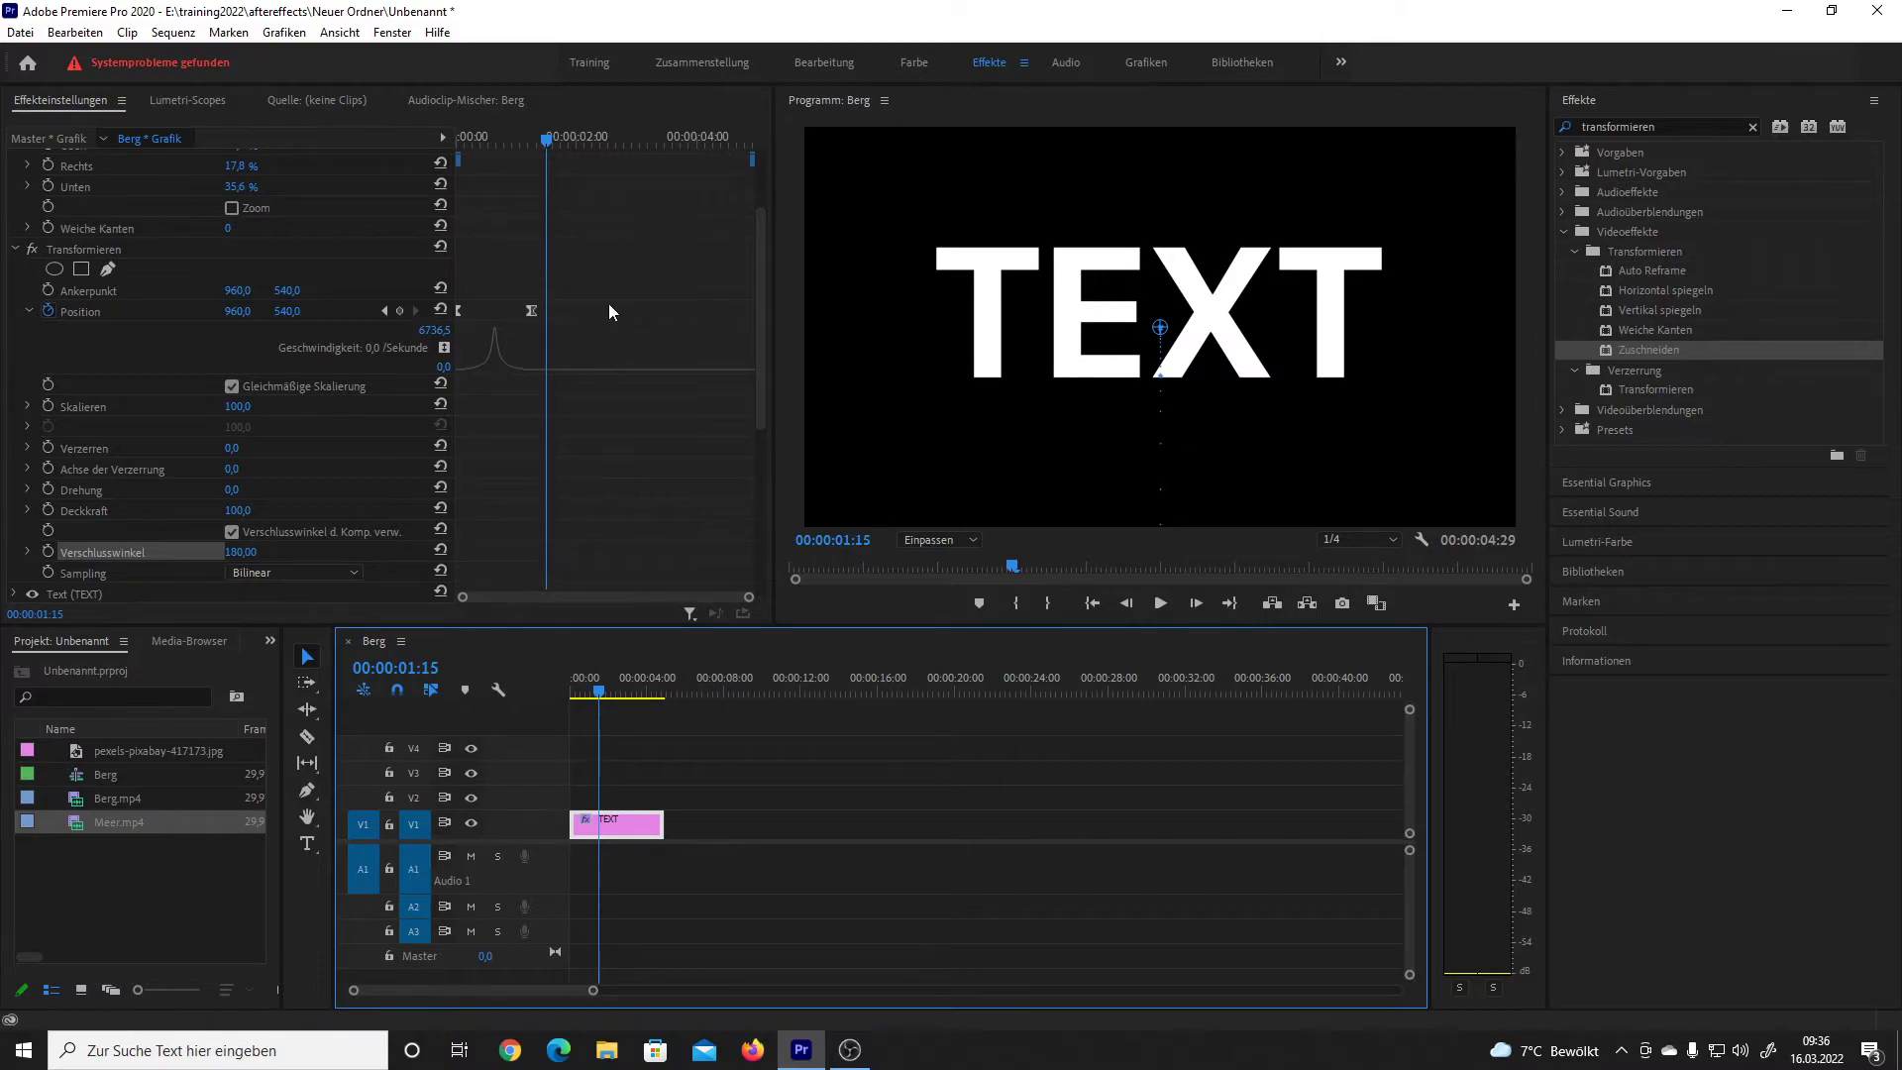
drag(604, 138, 643, 141)
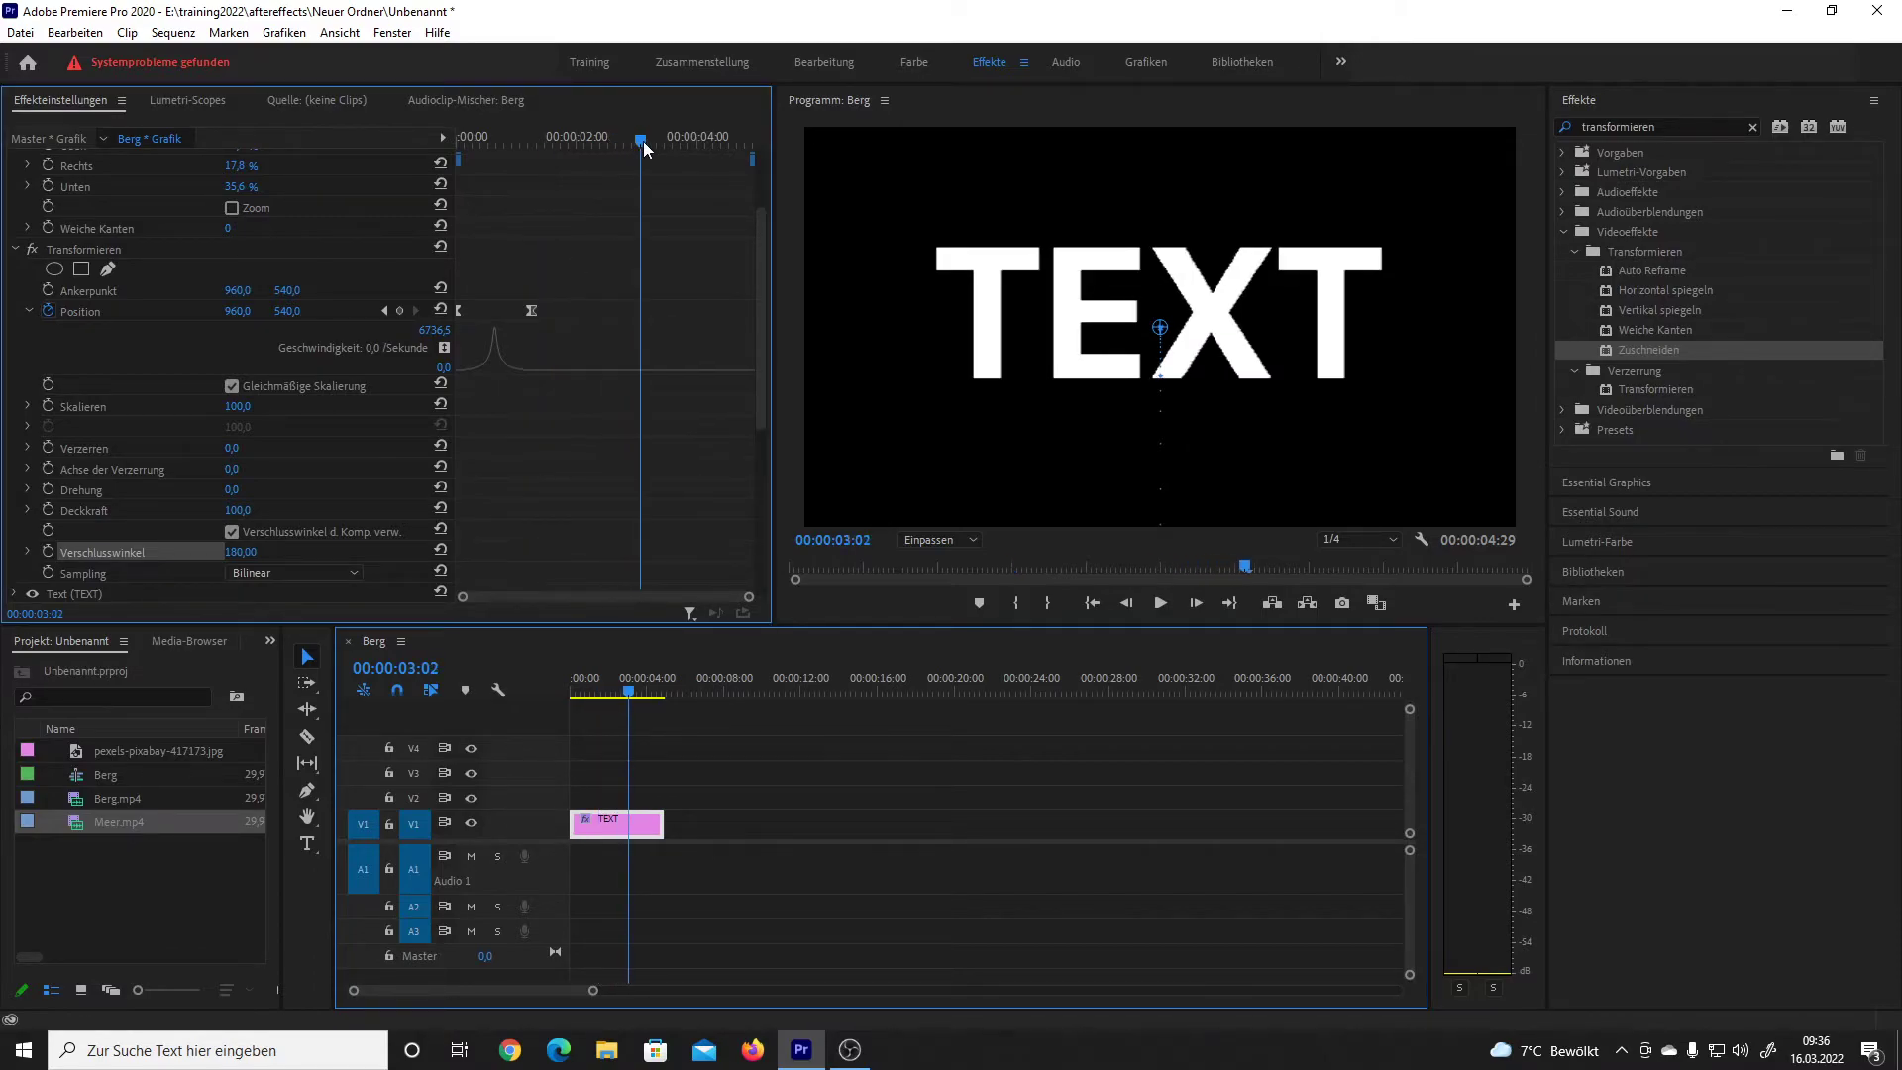
click(536, 311)
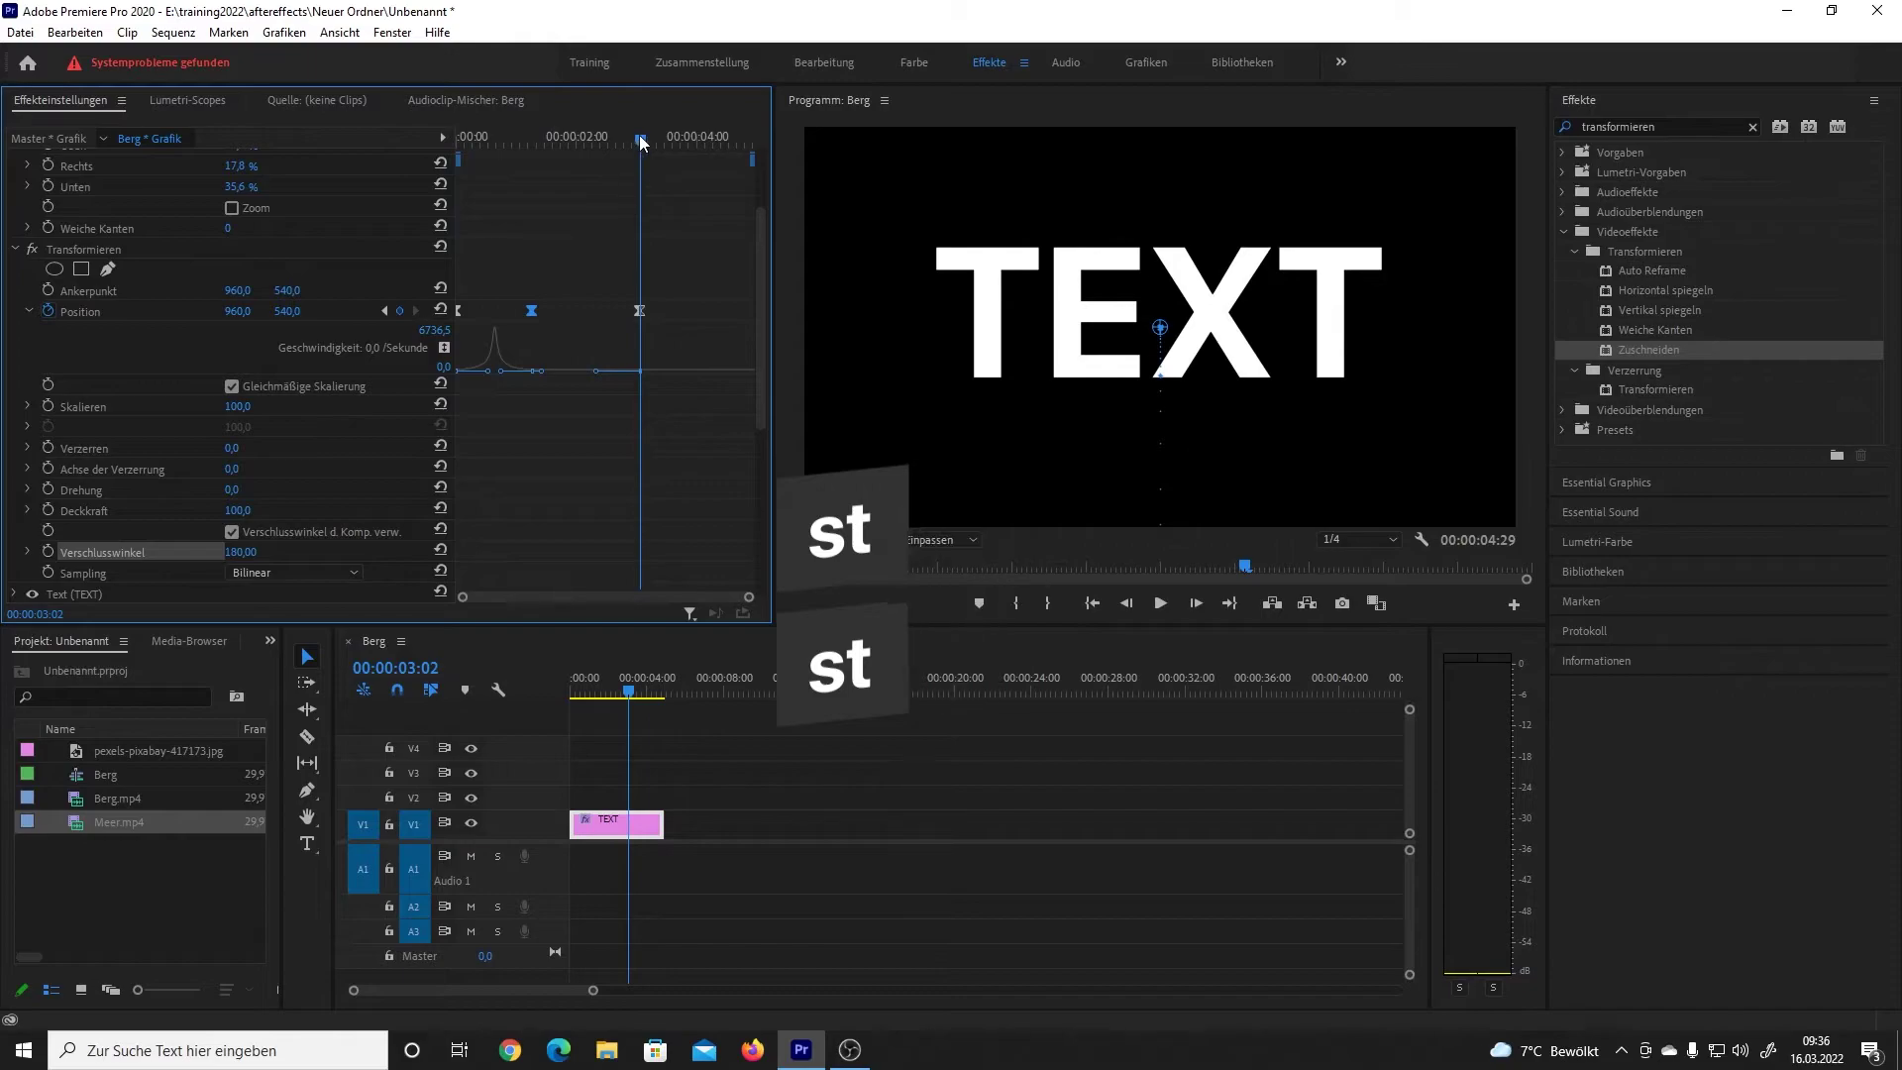
Step: Paste the off-screen Position keyframe (Y 1320) at 03:29 so the title drops out of frame
drag(640, 142, 693, 156)
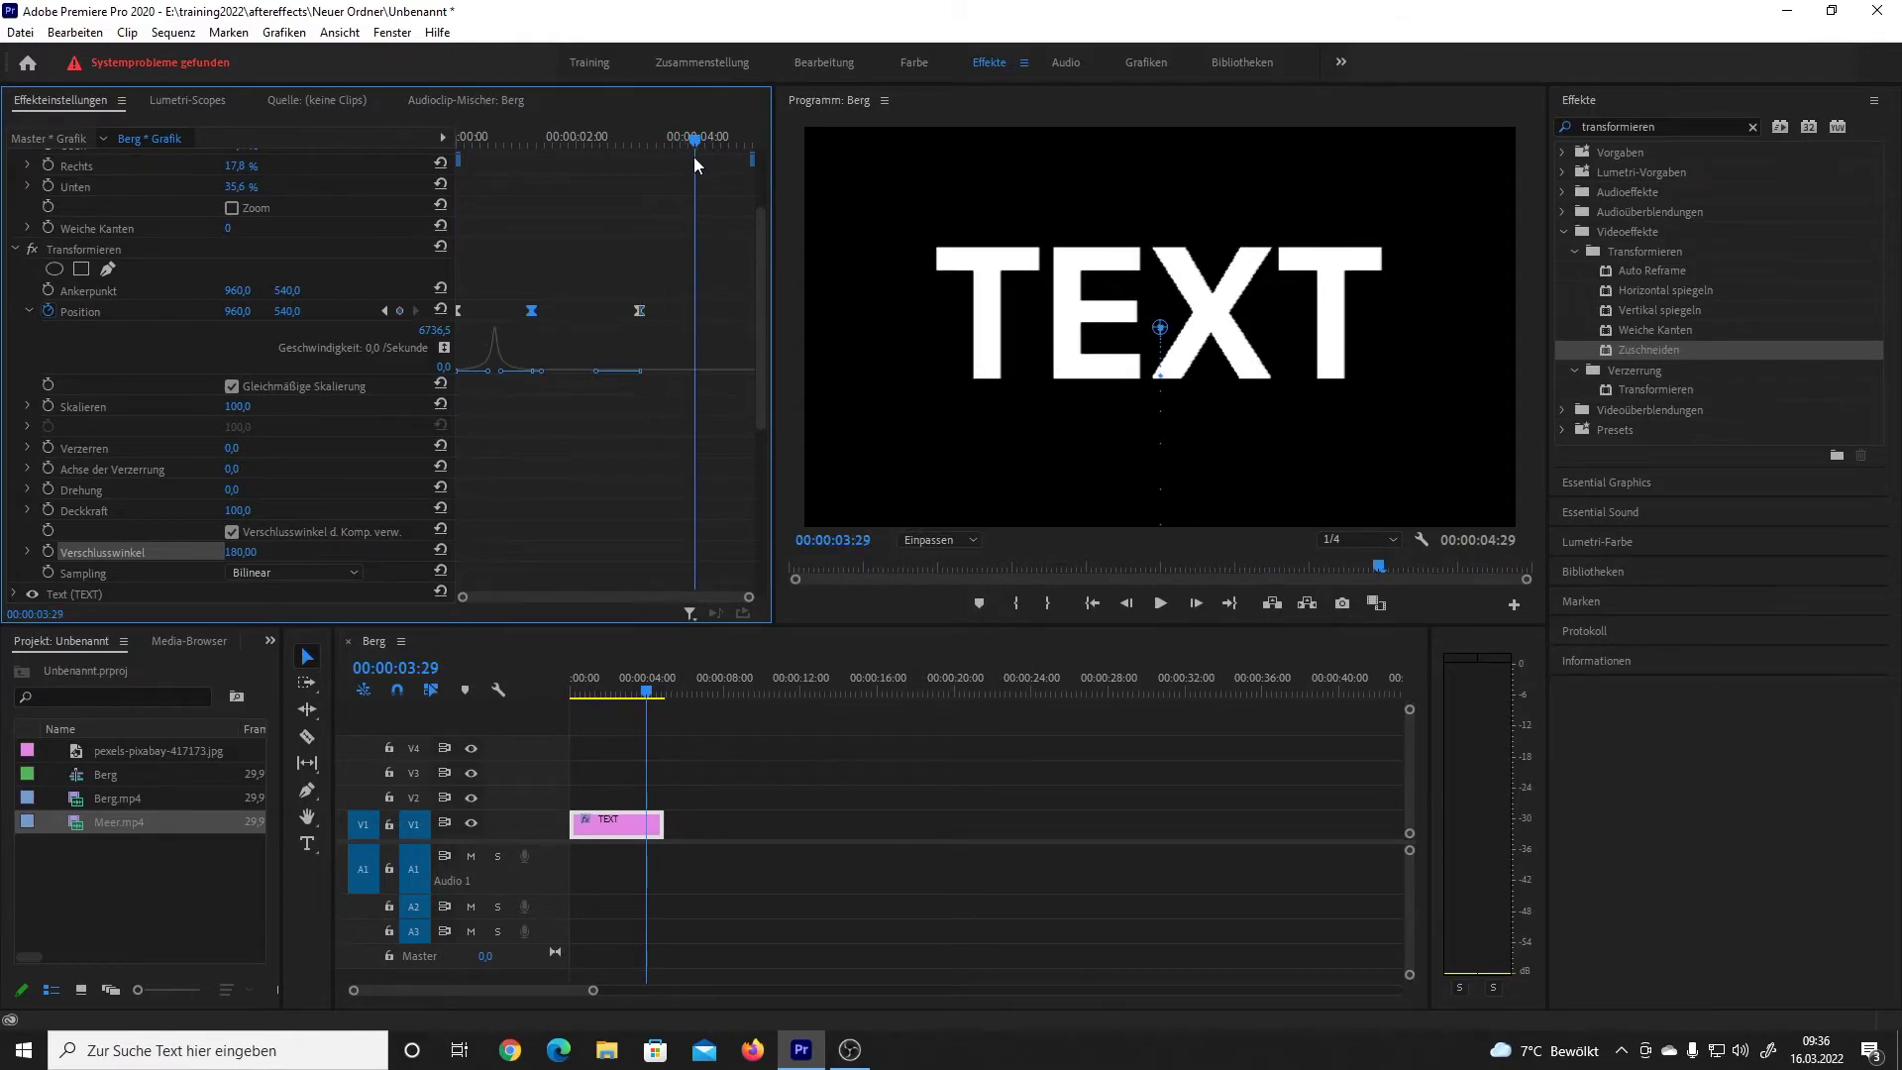
click(460, 312)
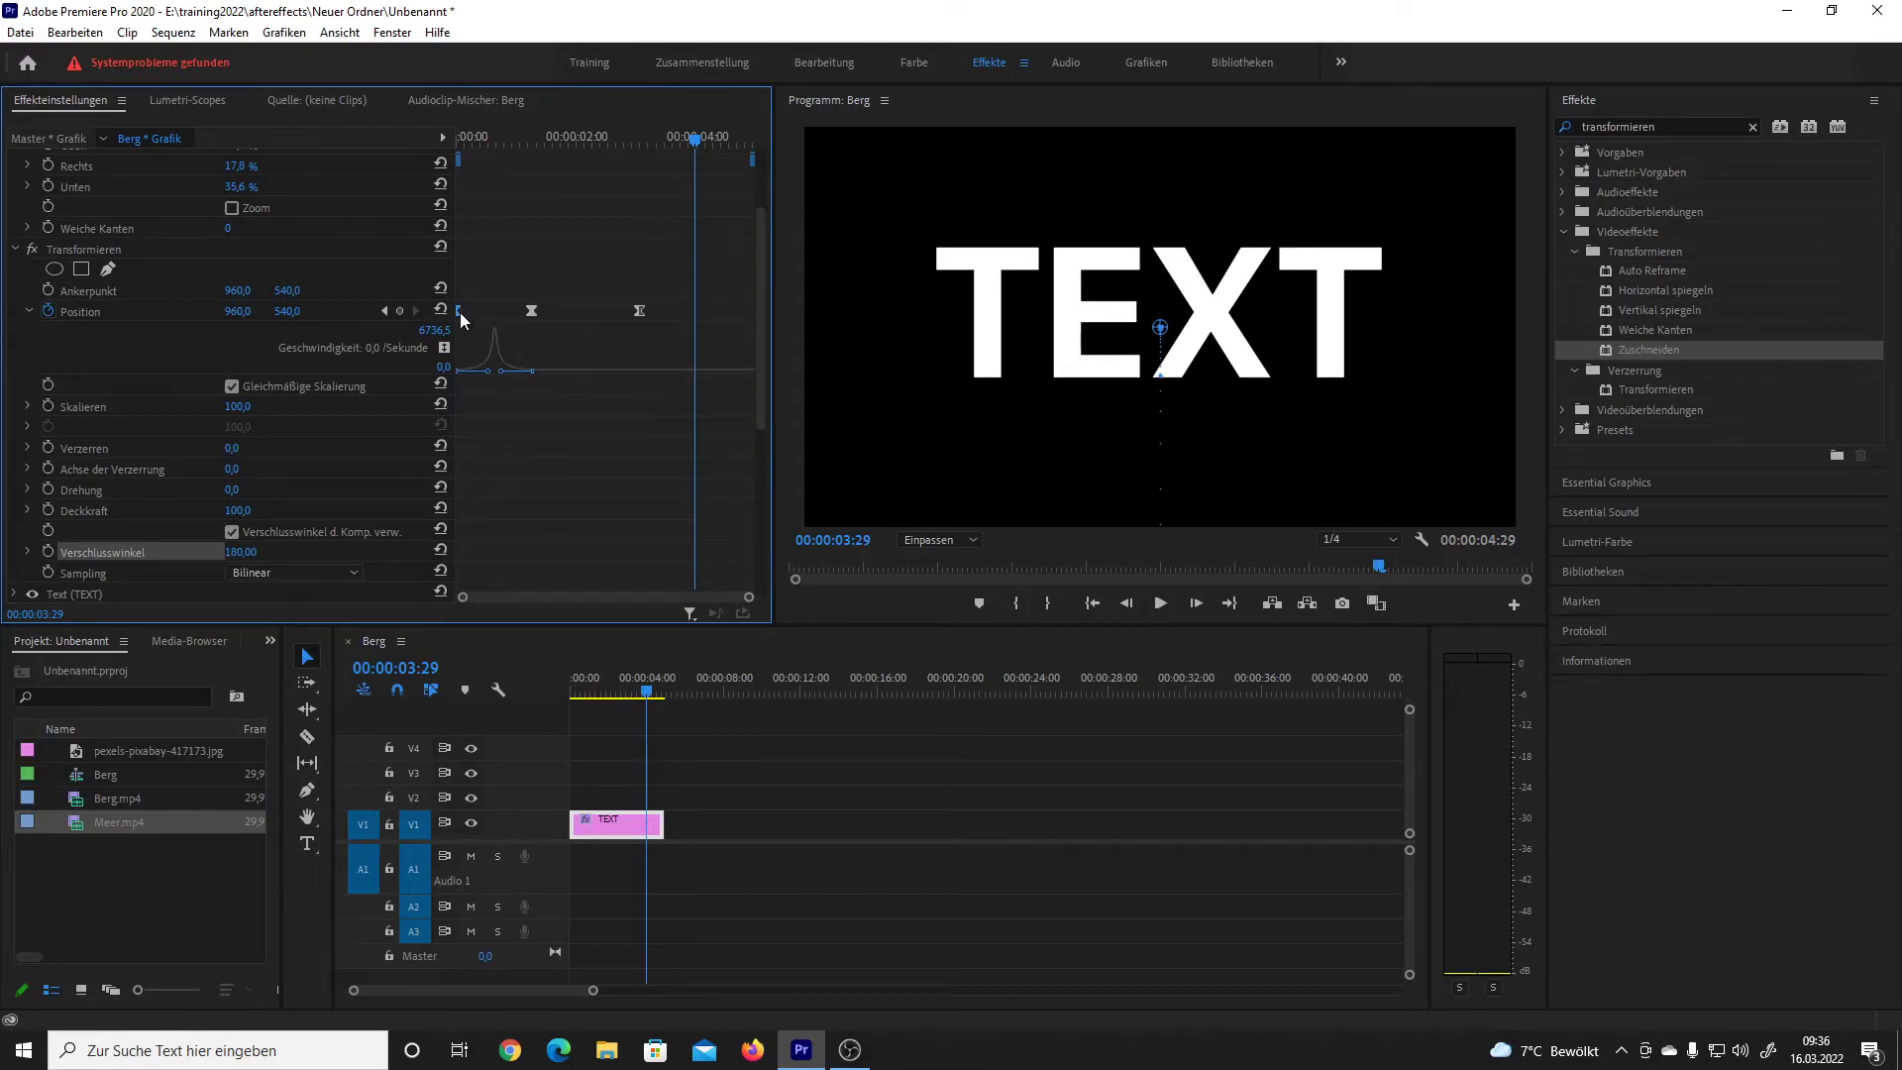
key(ctrl+c)
key(ctrl+v)
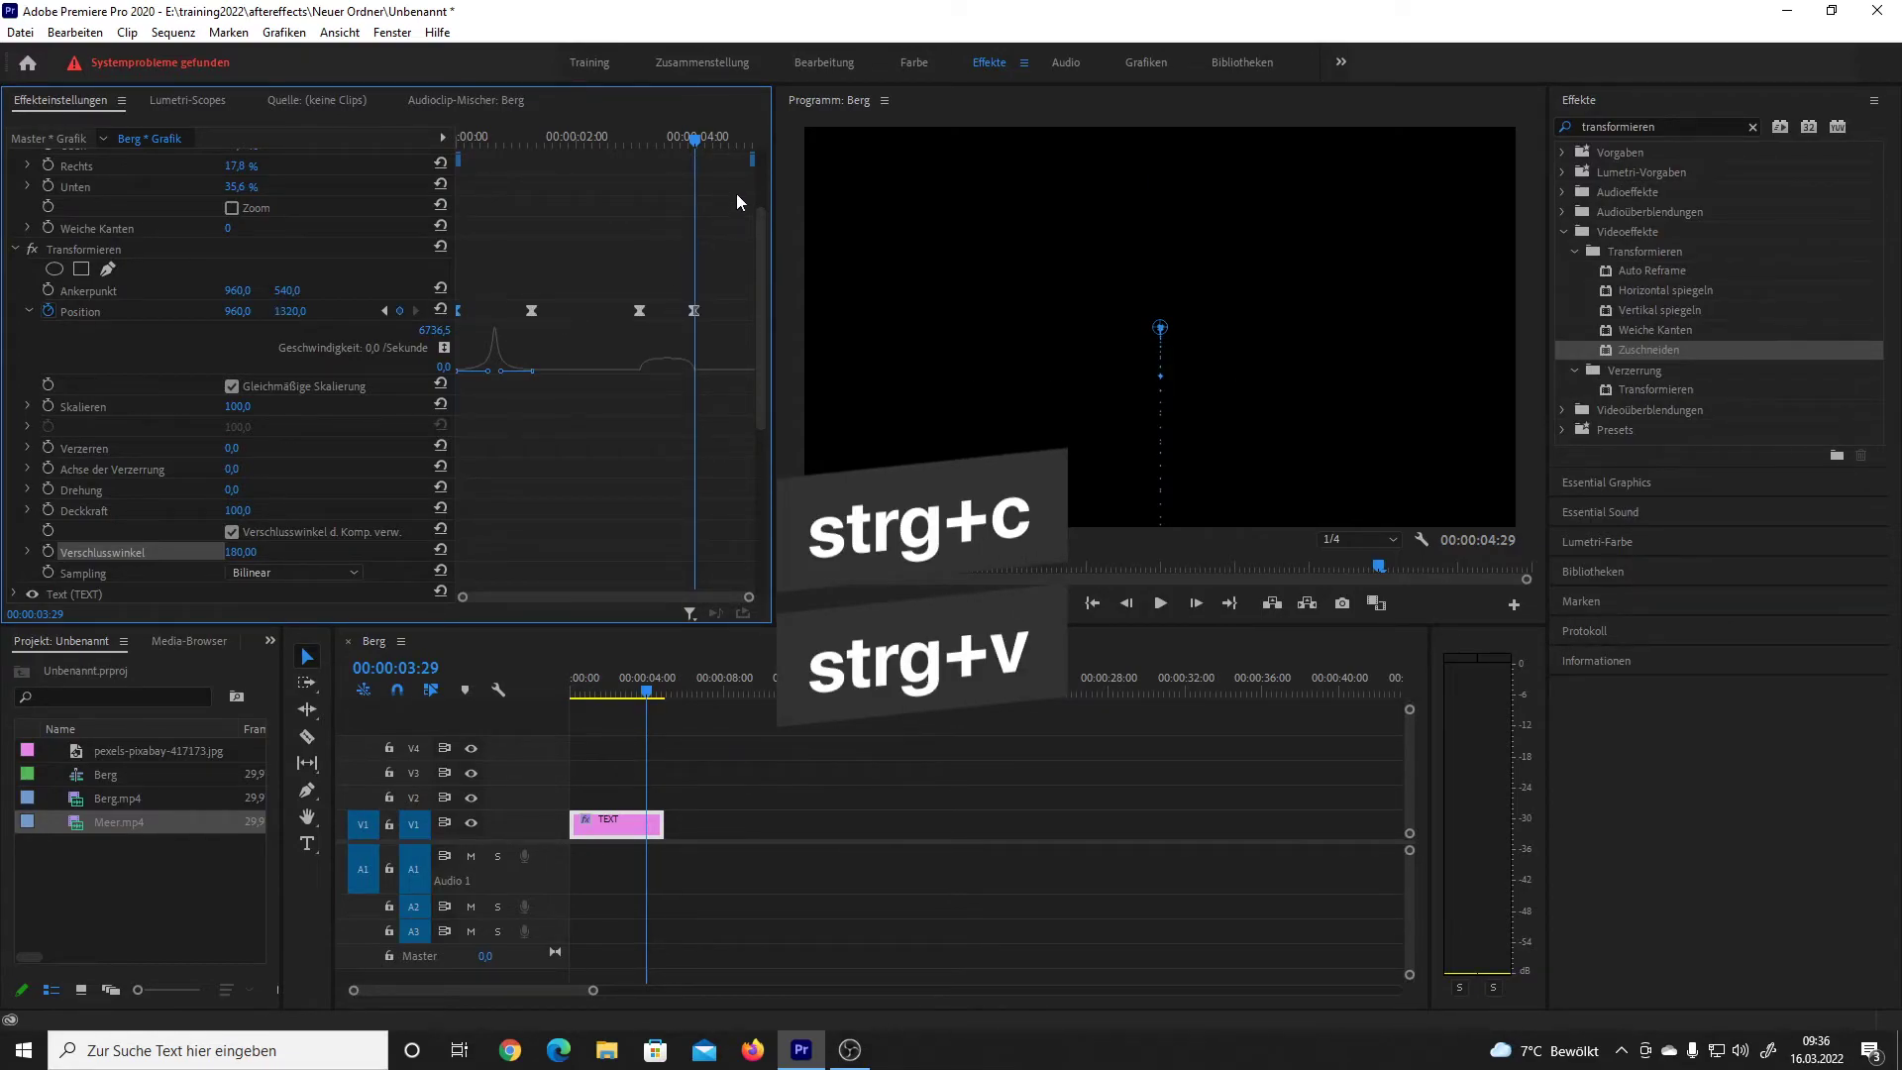
Step: Play back the new exit slide from 2:26
drag(704, 145, 628, 145)
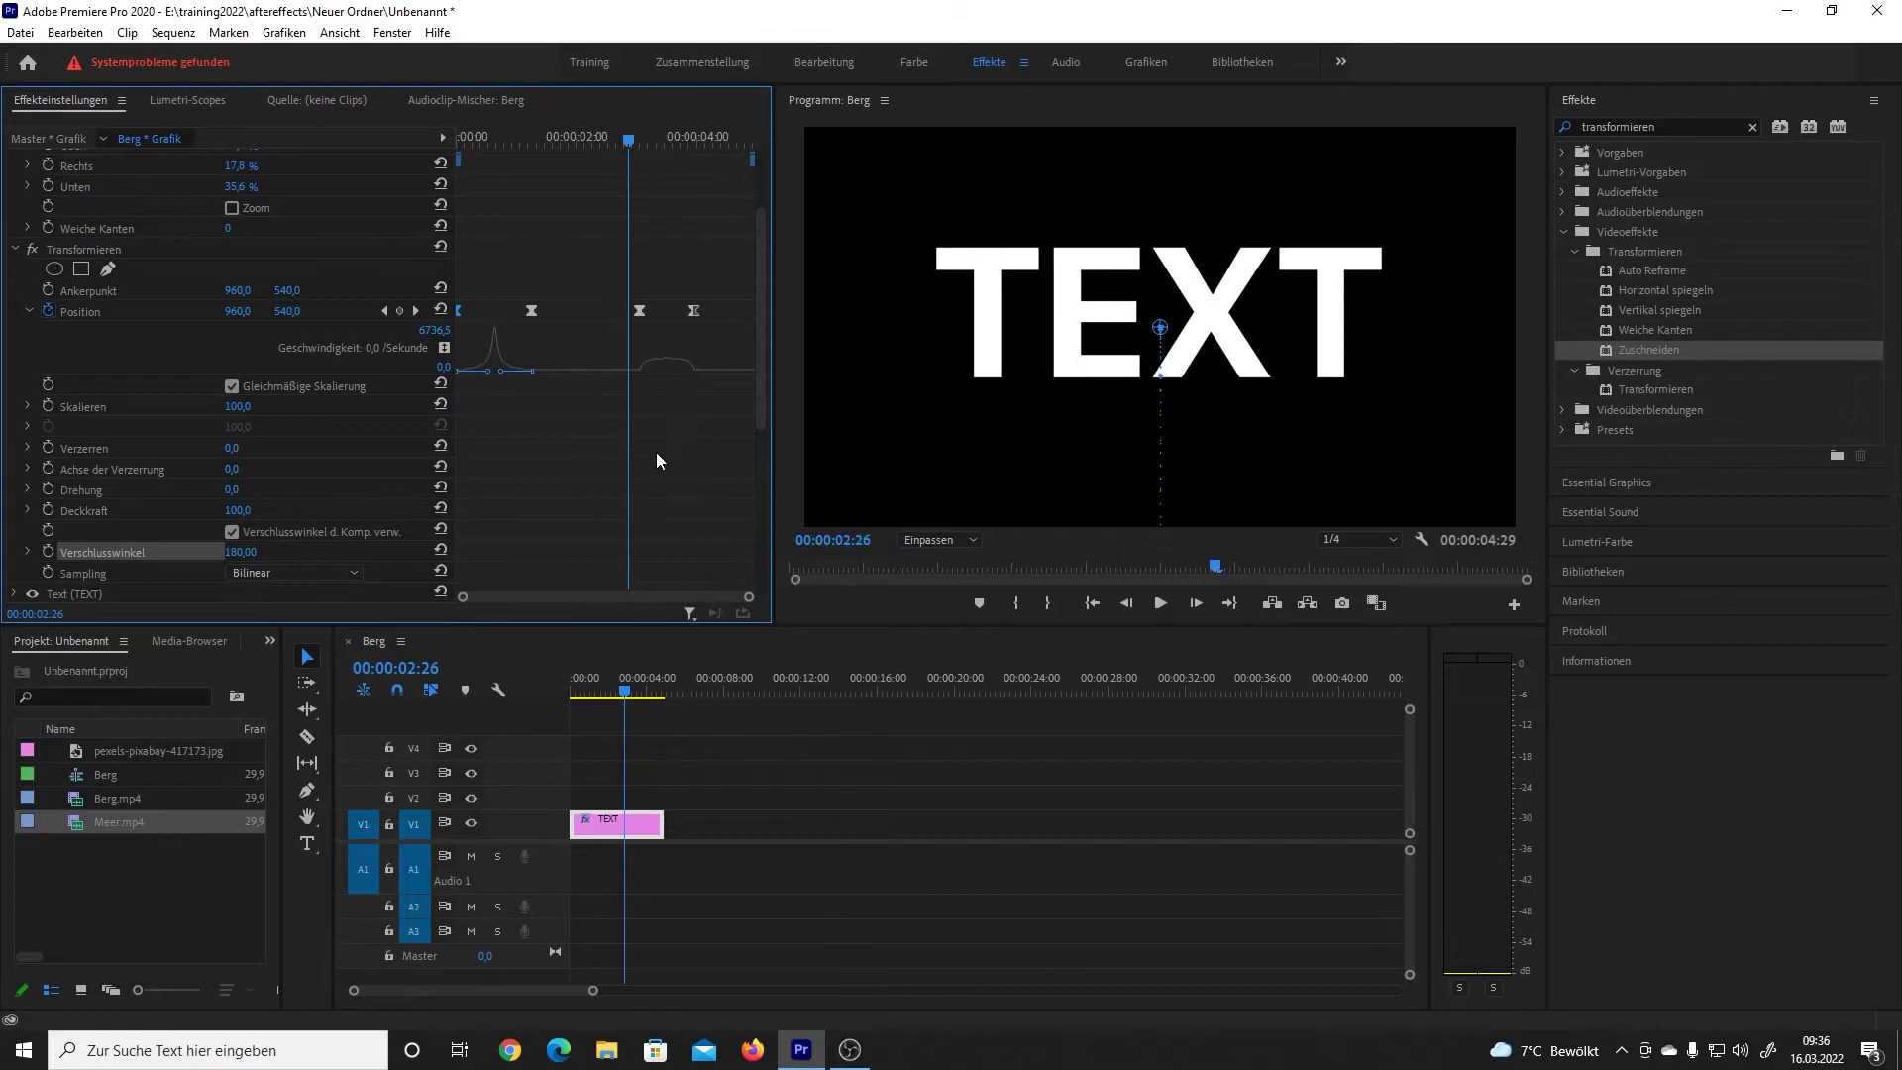
key(space)
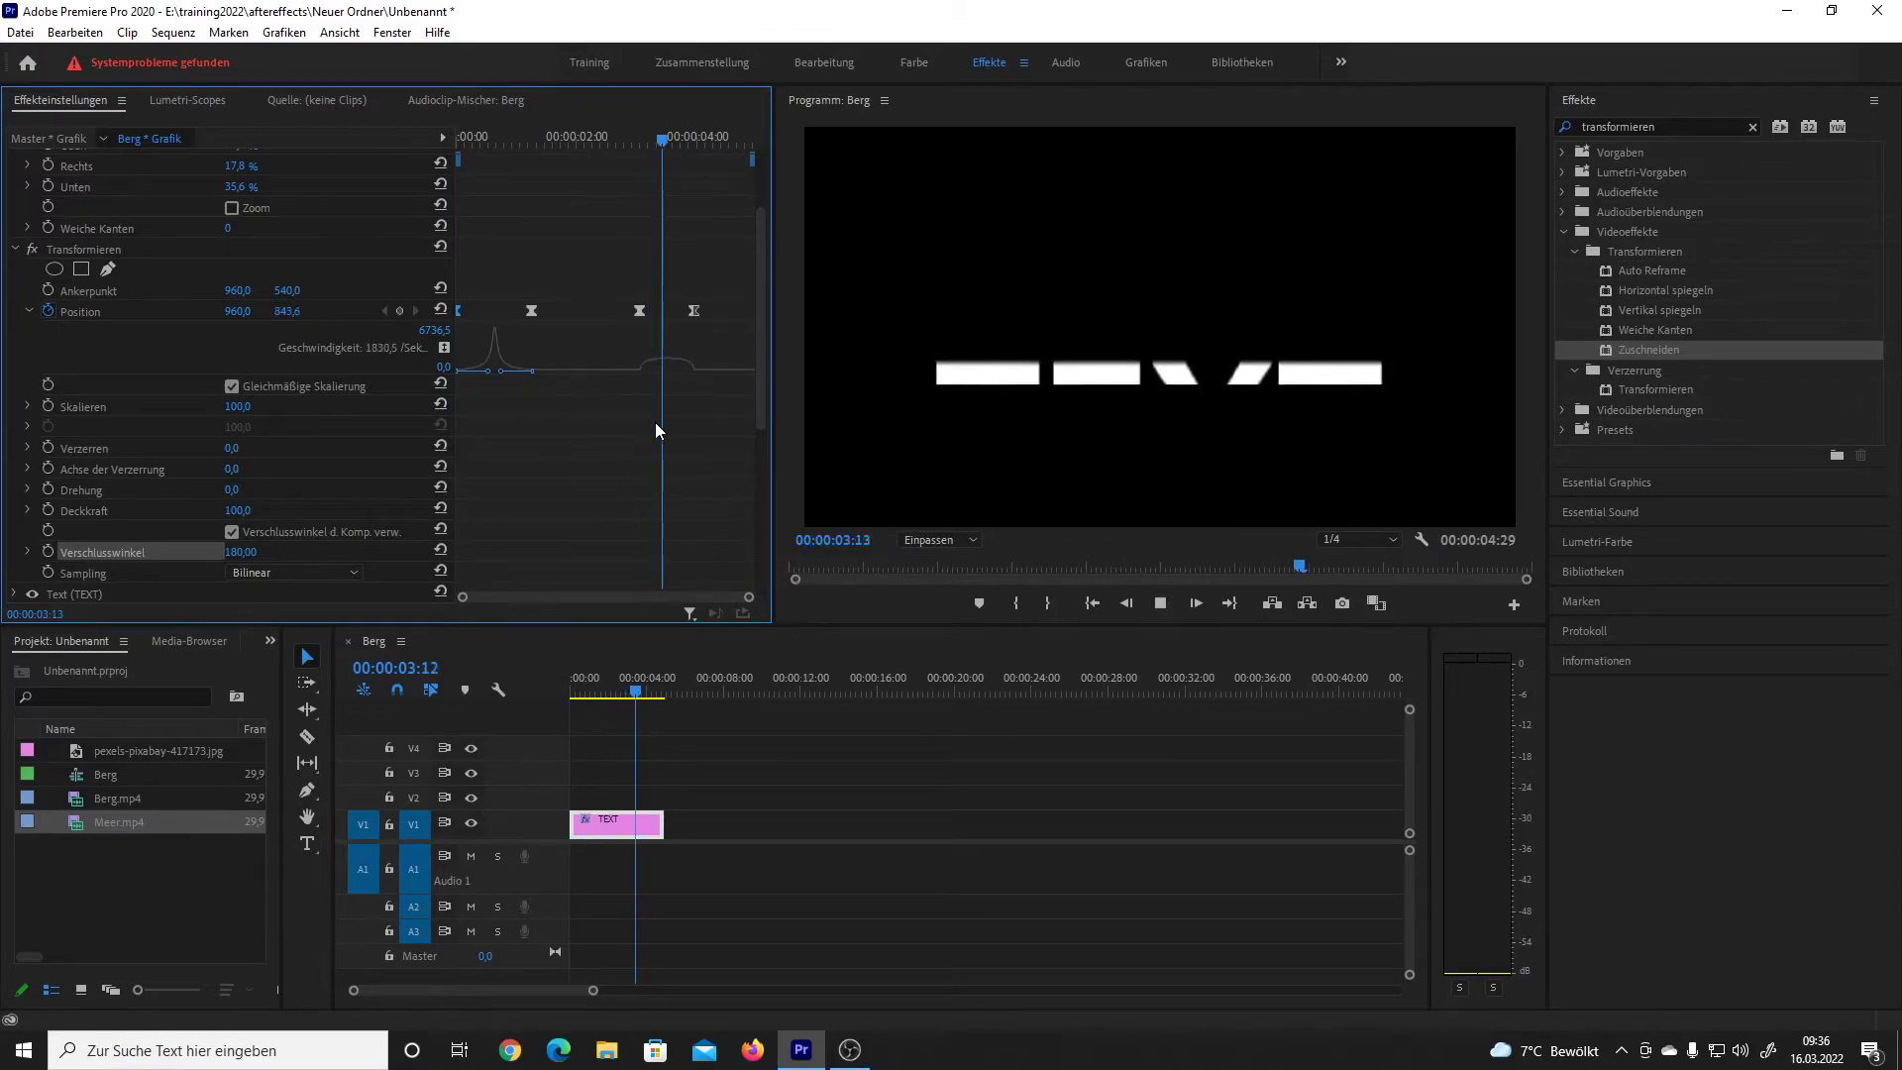
key(space)
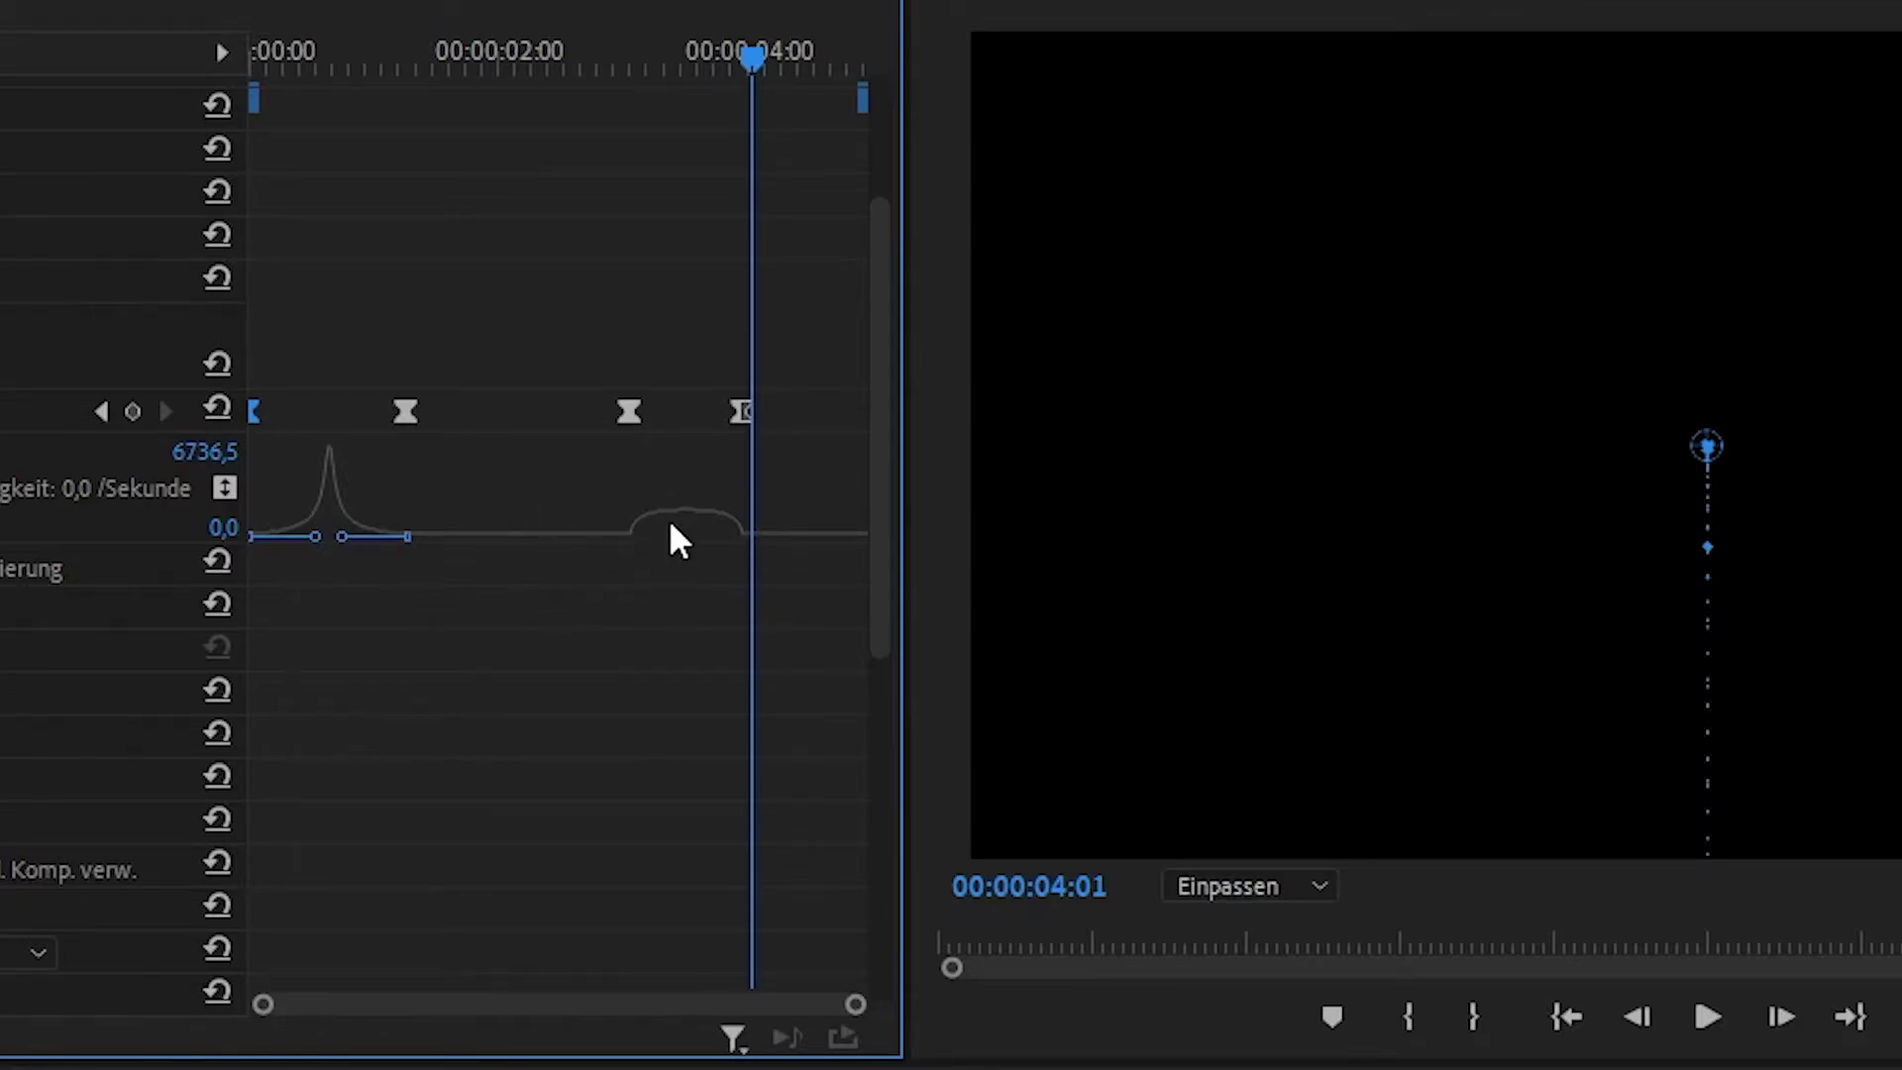
Step: Drag the 03:02 keyframe's velocity handle so the exit speed peaks near 8380
click(670, 514)
click(628, 409)
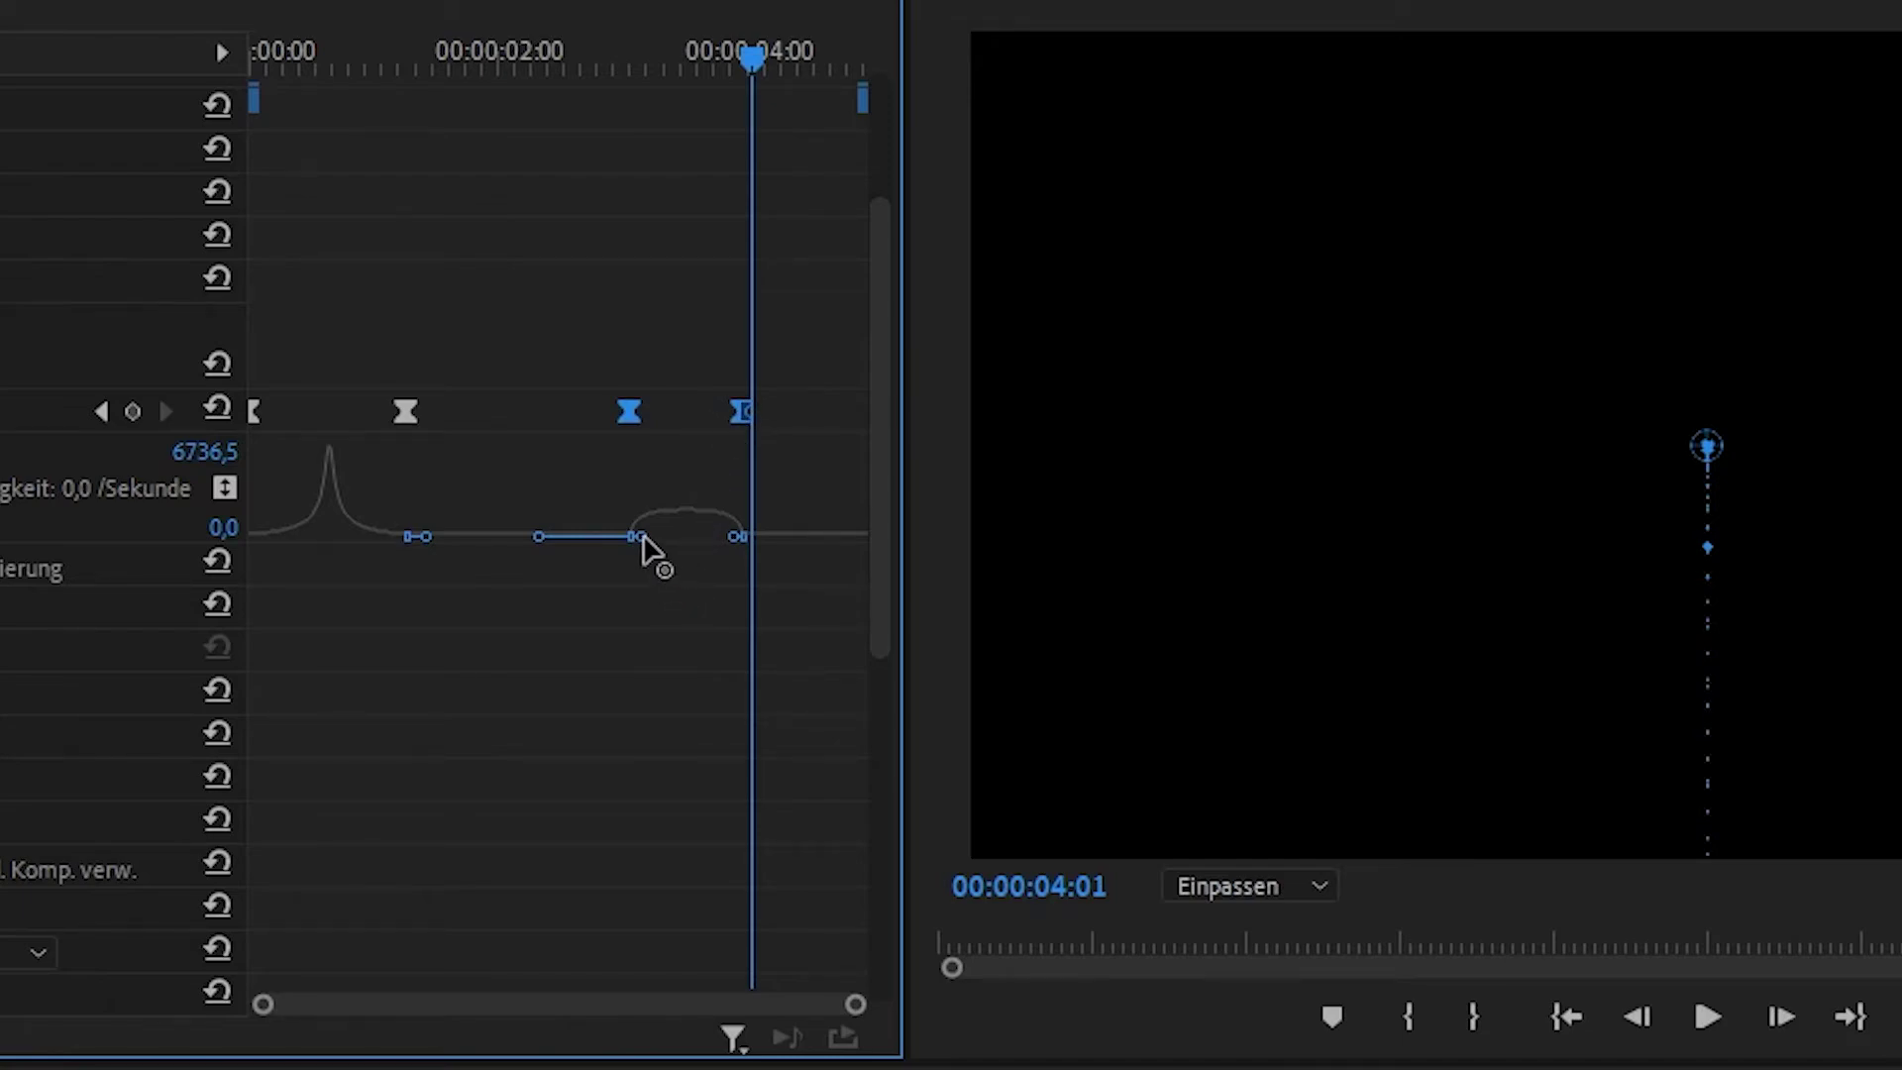
drag(645, 539, 705, 537)
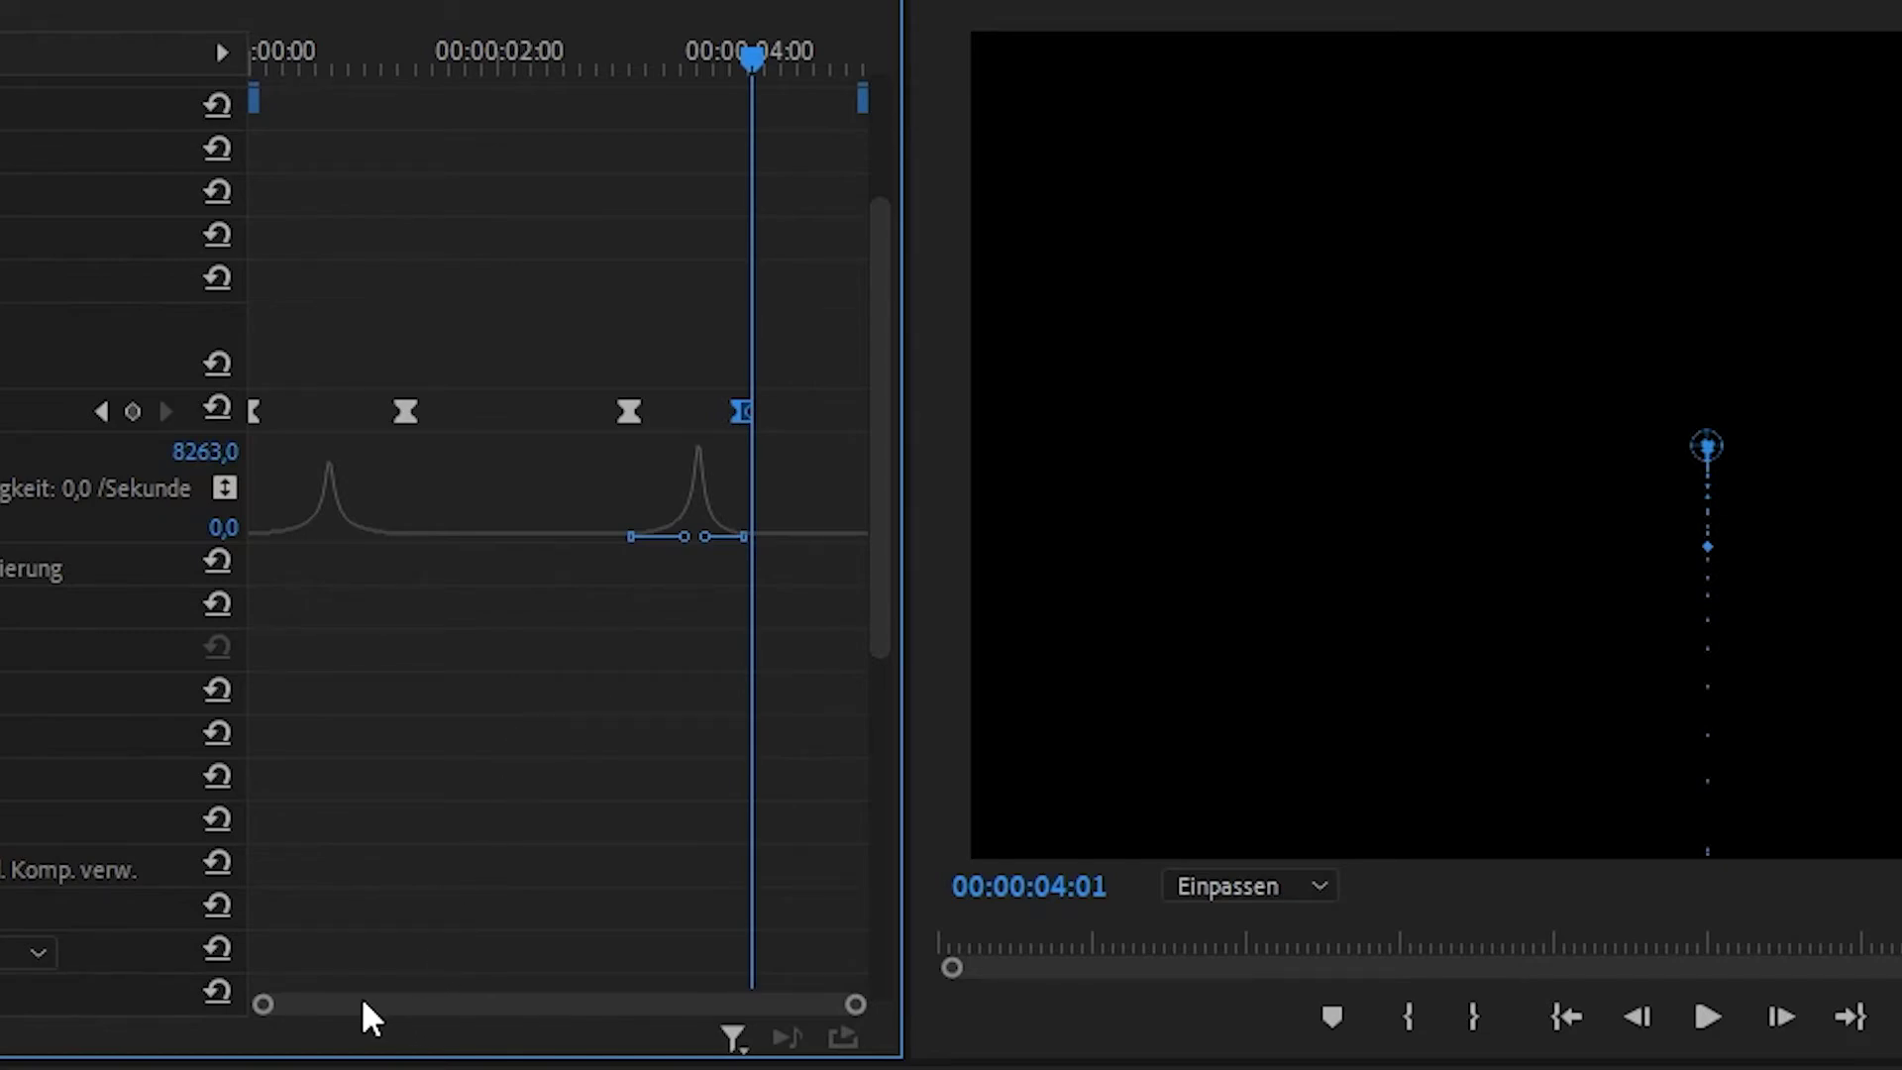
drag(854, 1004, 646, 1011)
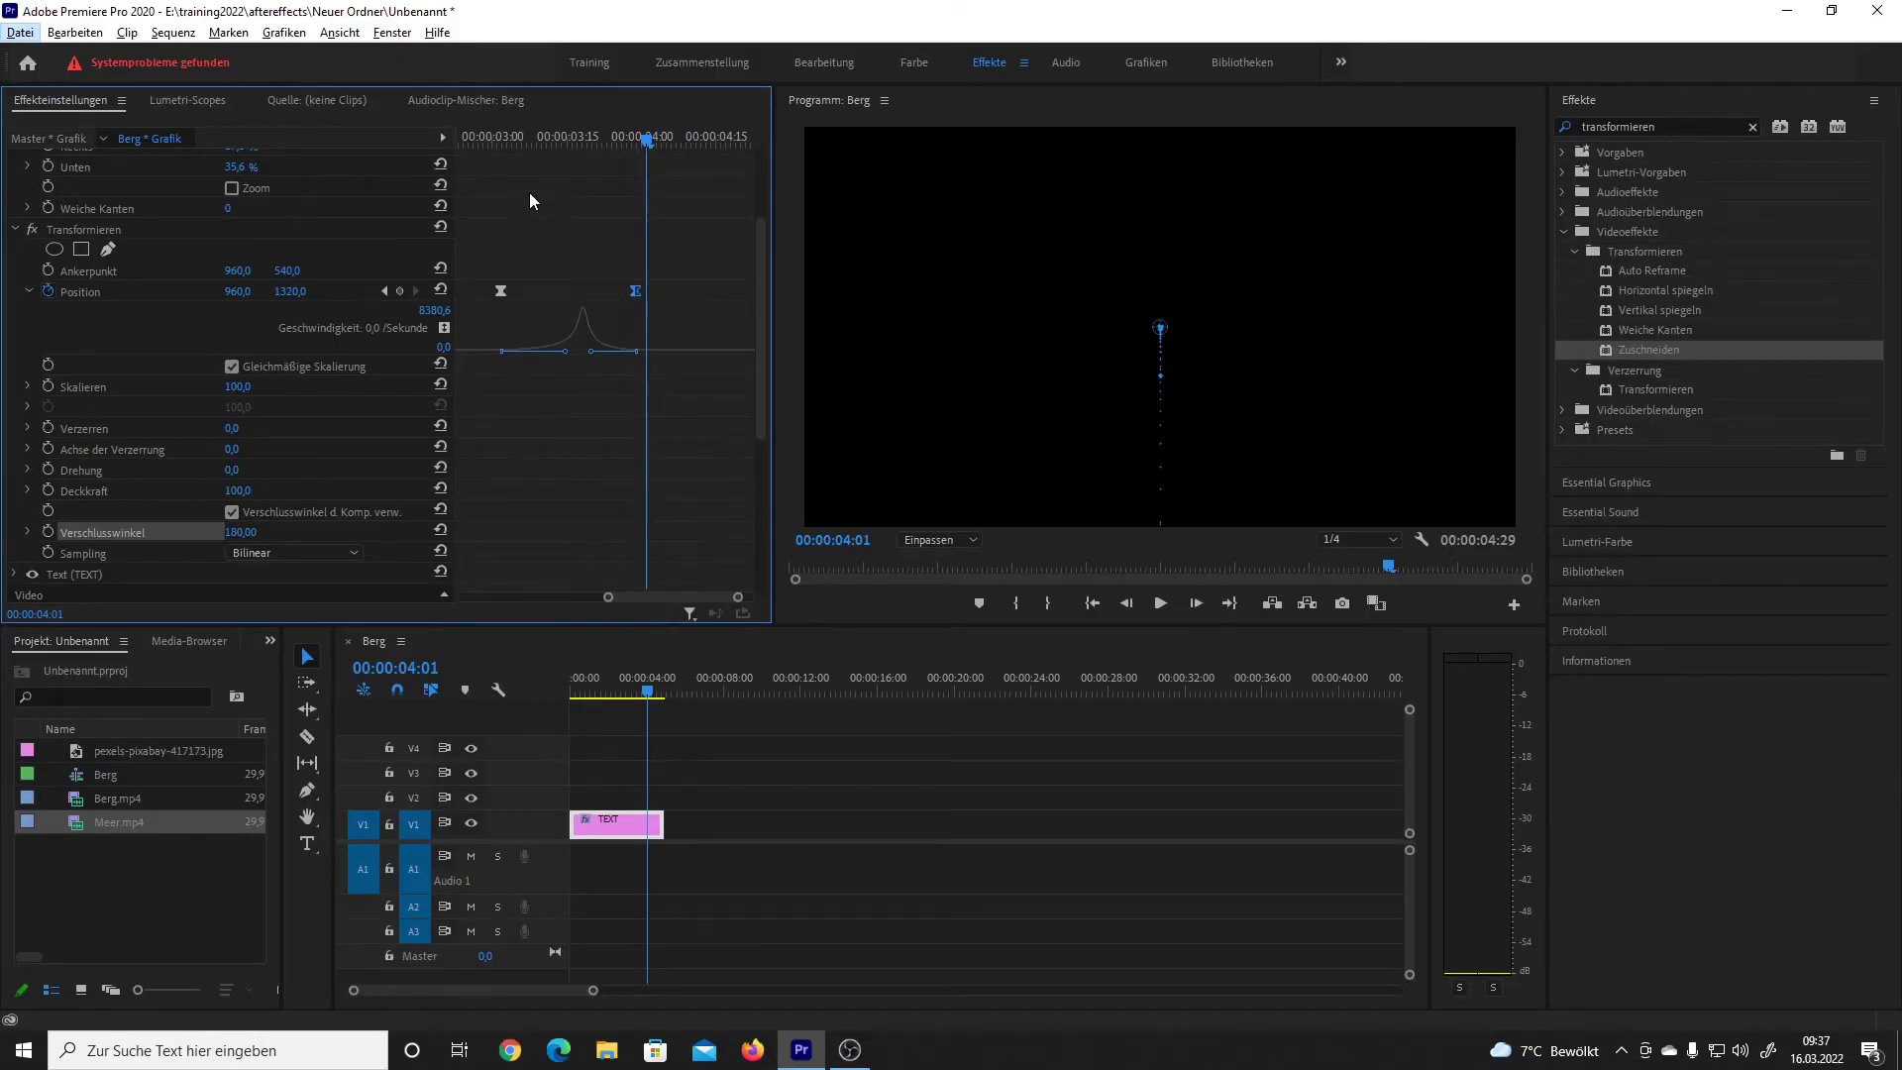
scroll(529, 195, down, 3)
key(minus)
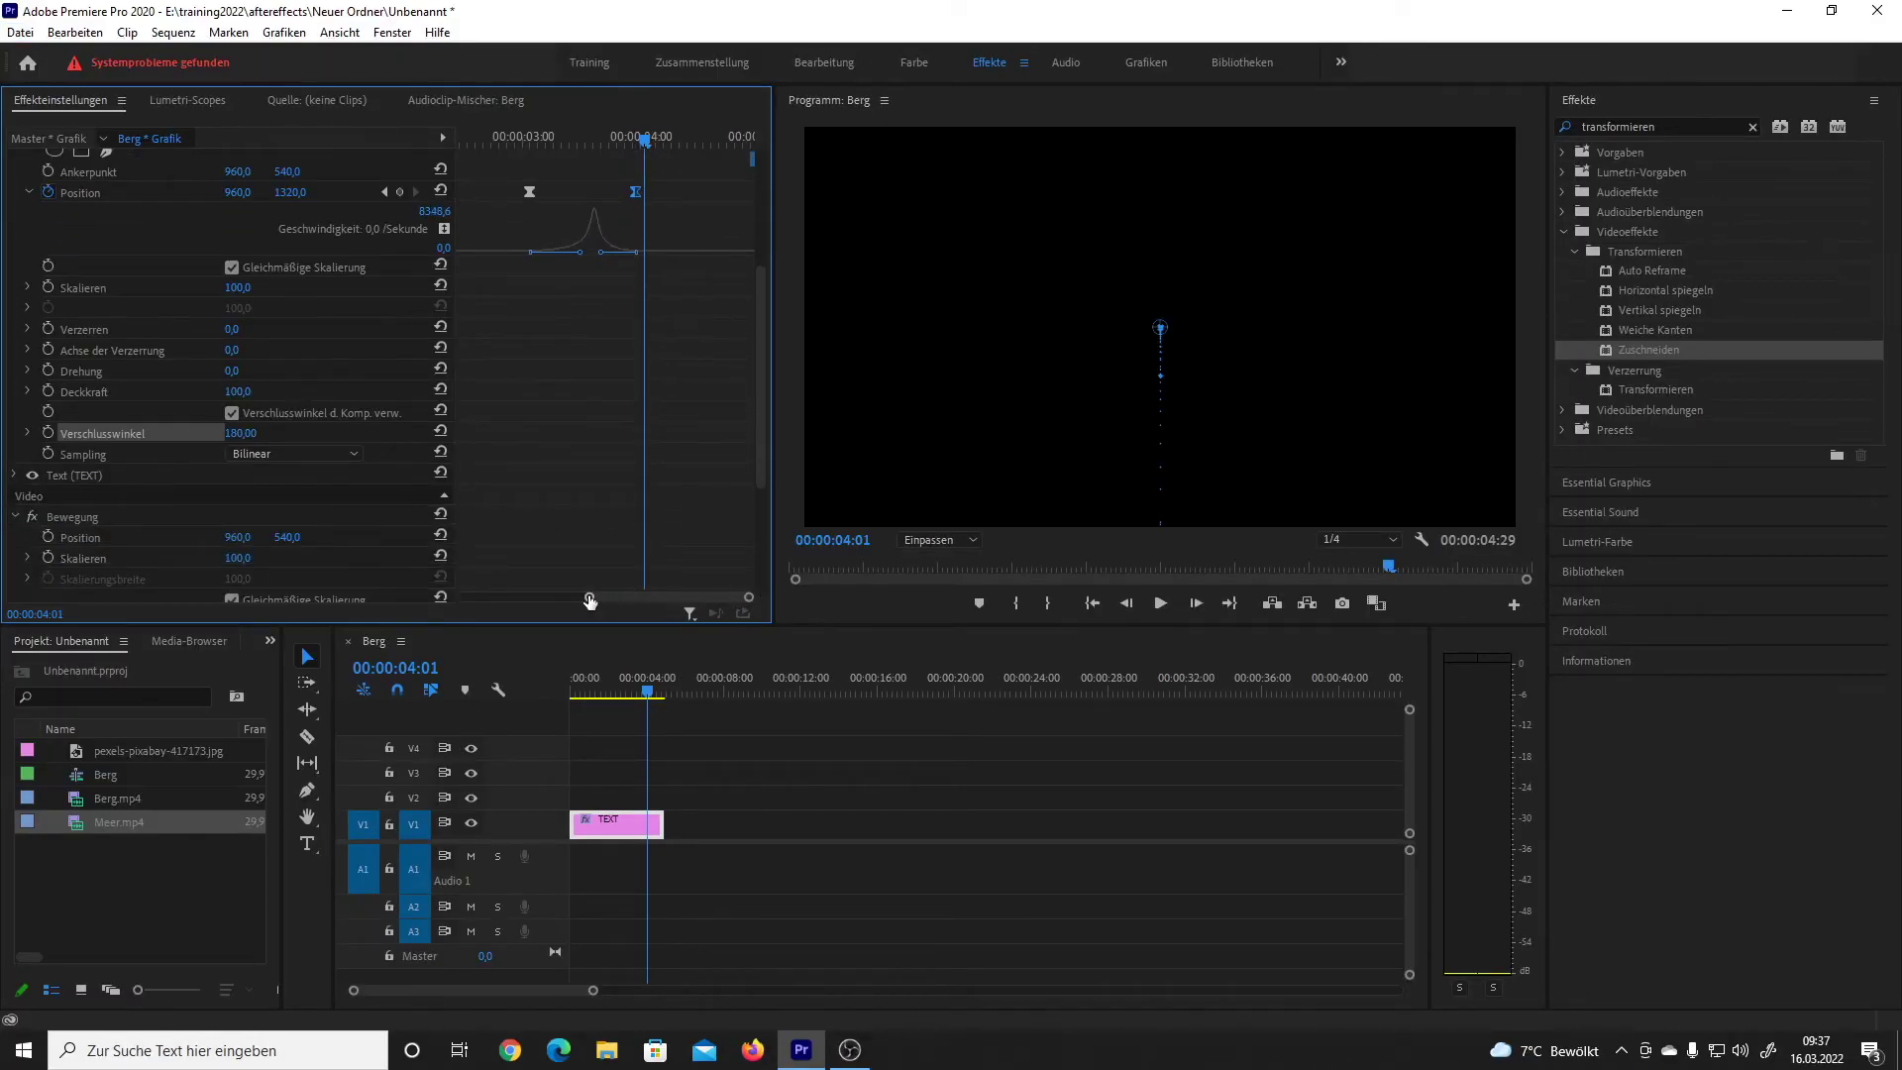
drag(590, 600, 404, 594)
key(Home)
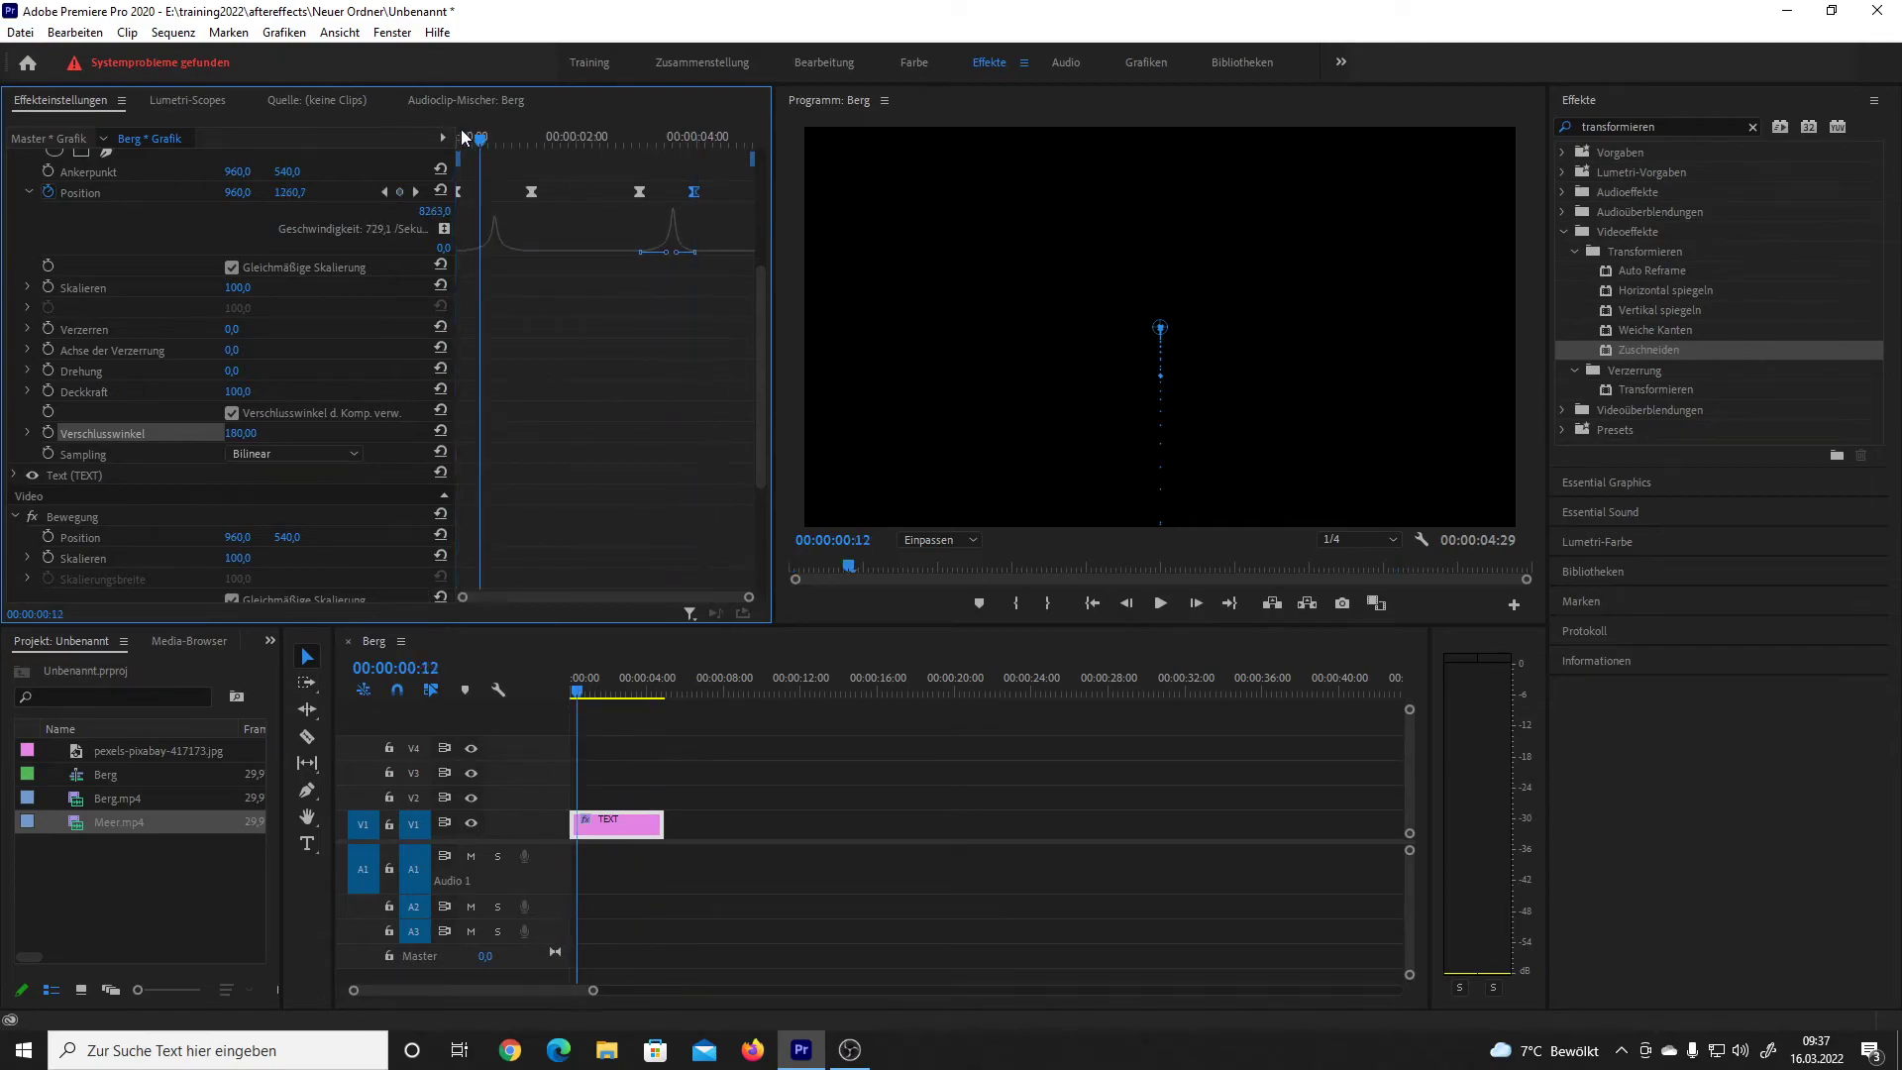
key(space)
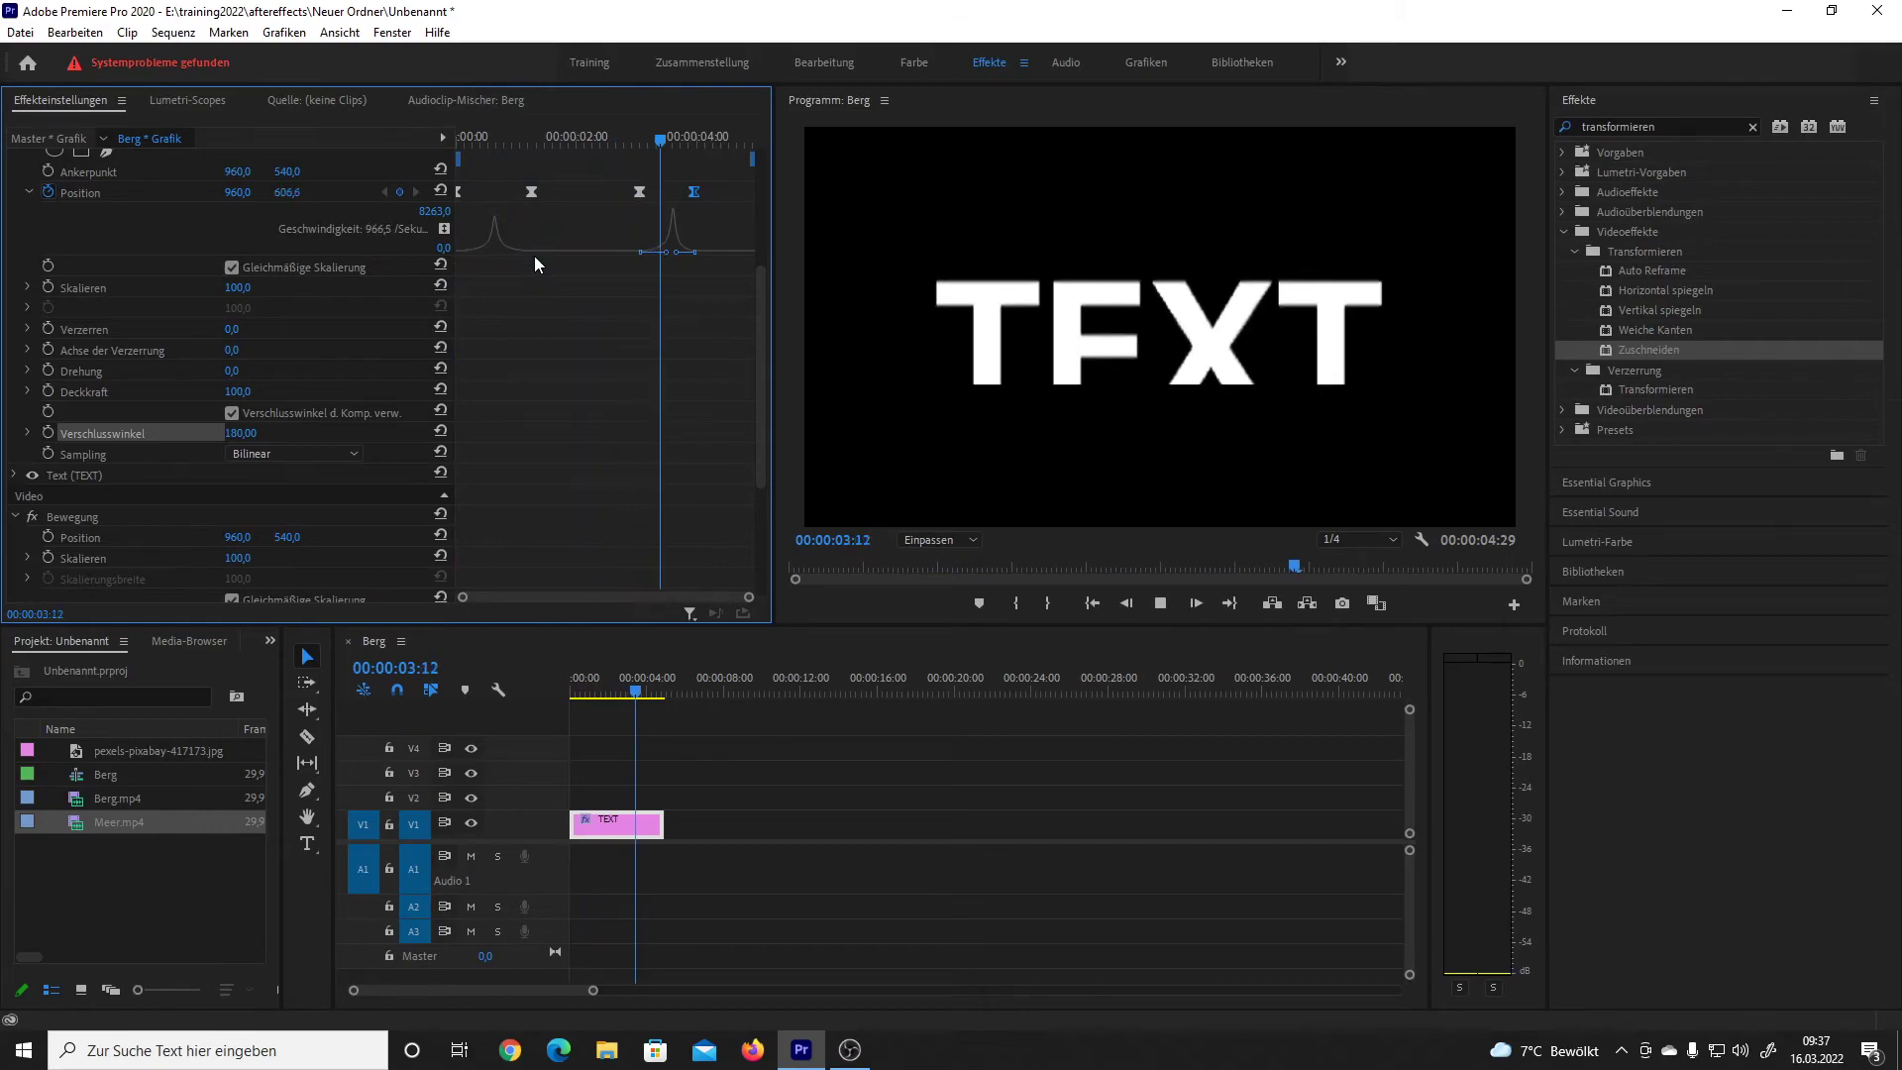
key(space)
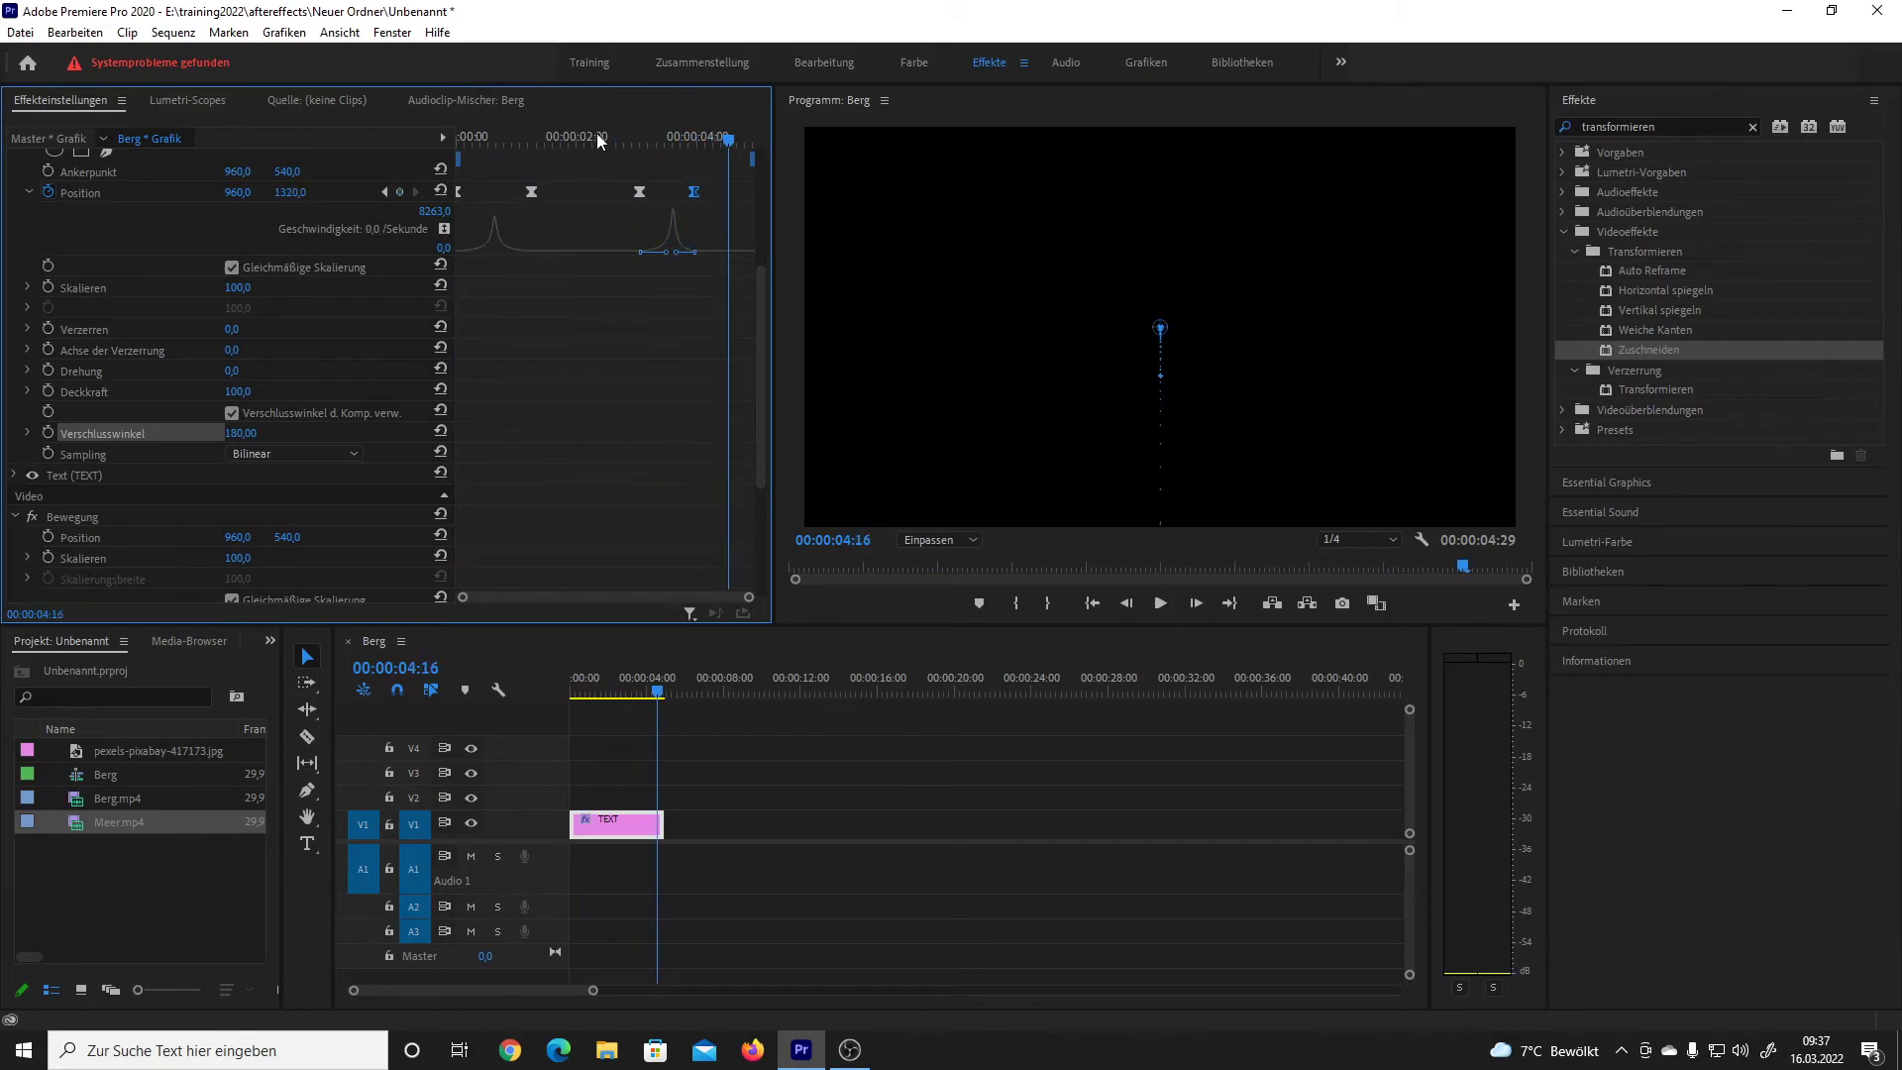
drag(638, 135, 460, 150)
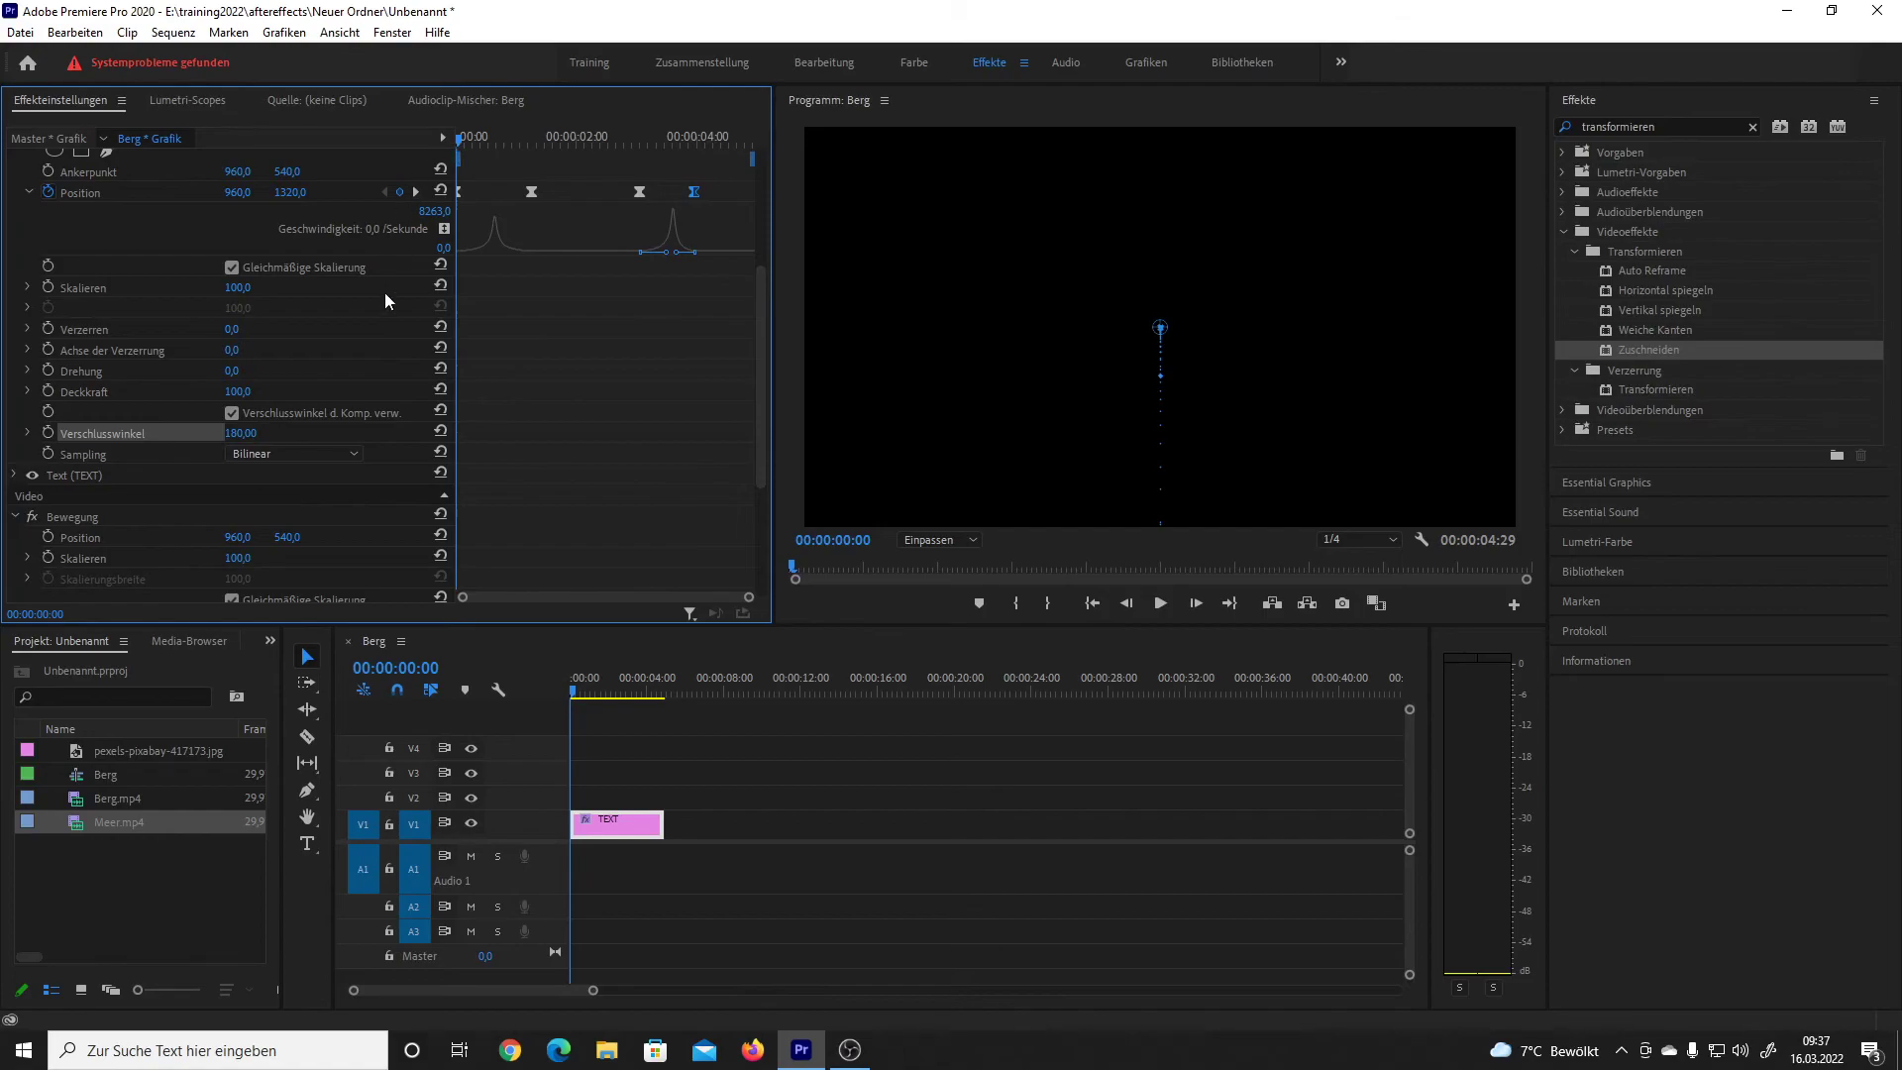
scroll(325, 384, up, 1)
scroll(325, 383, up, 1)
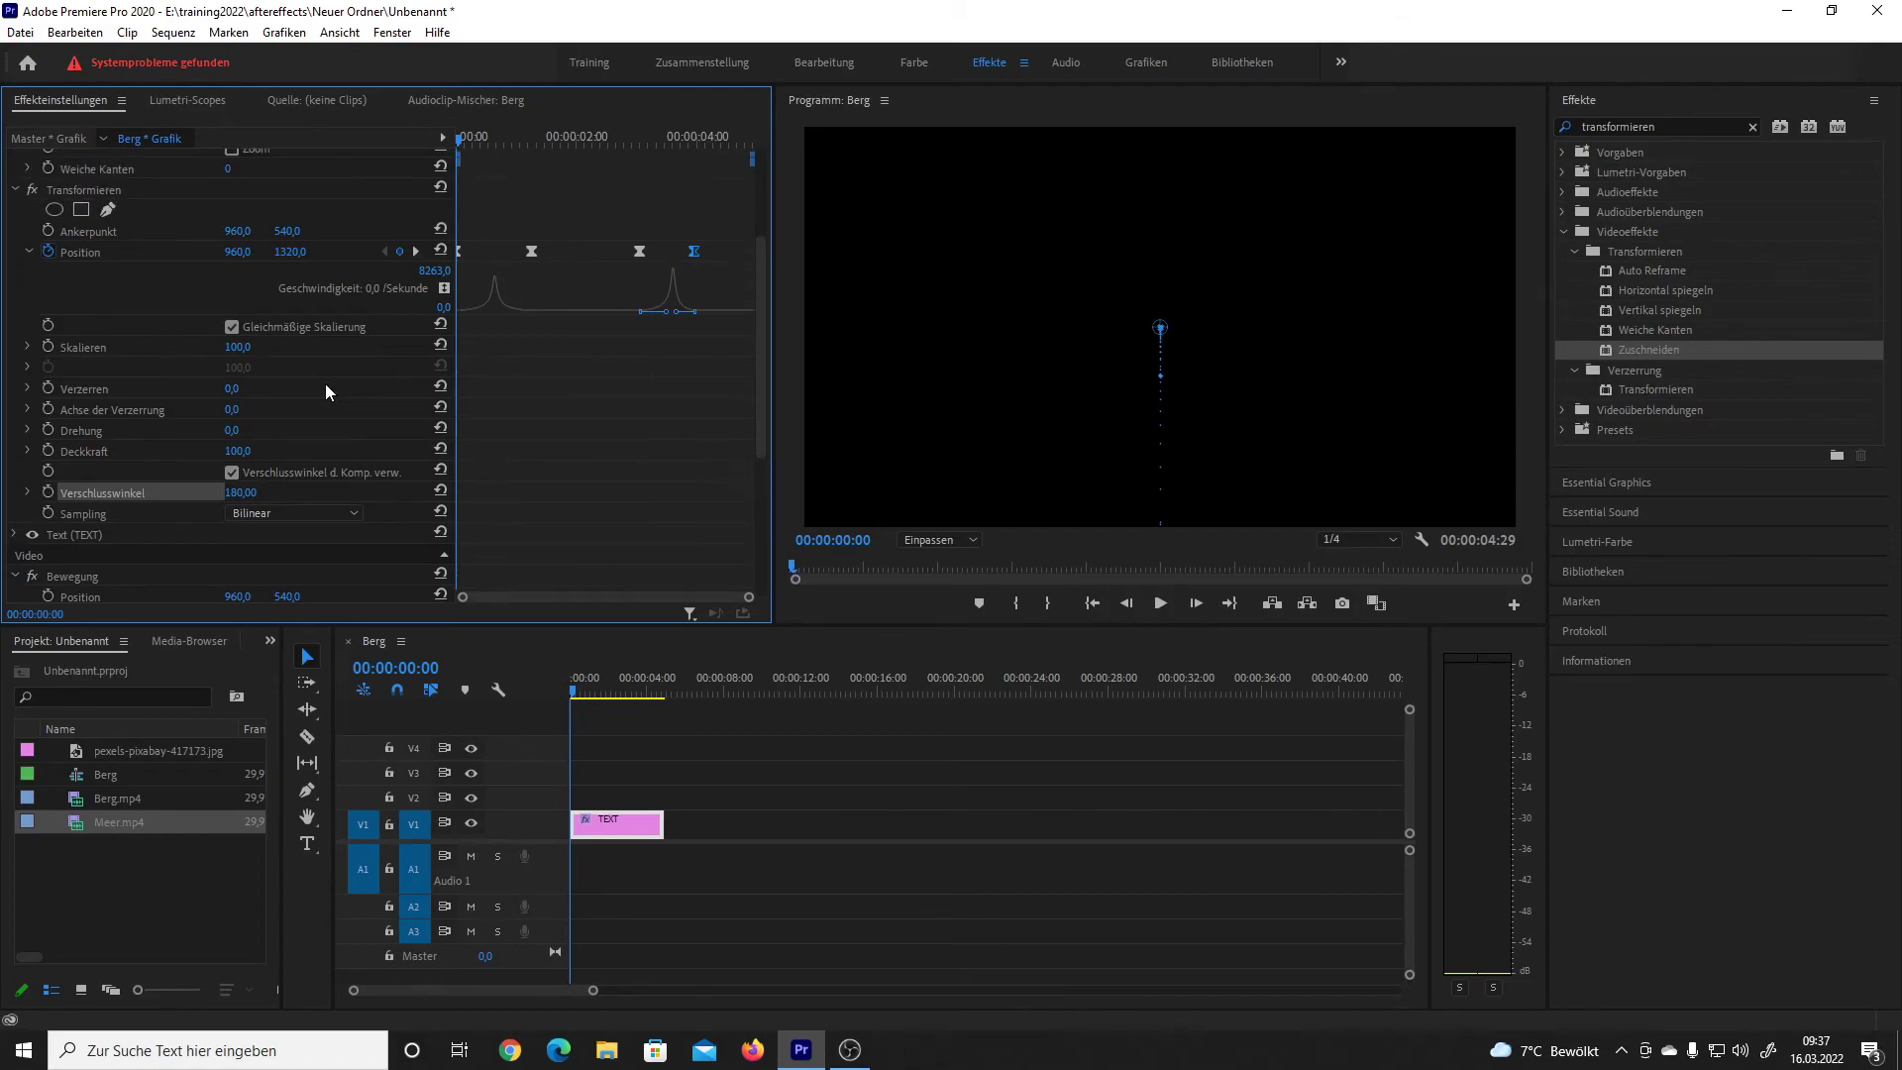
scroll(325, 384, up, 2)
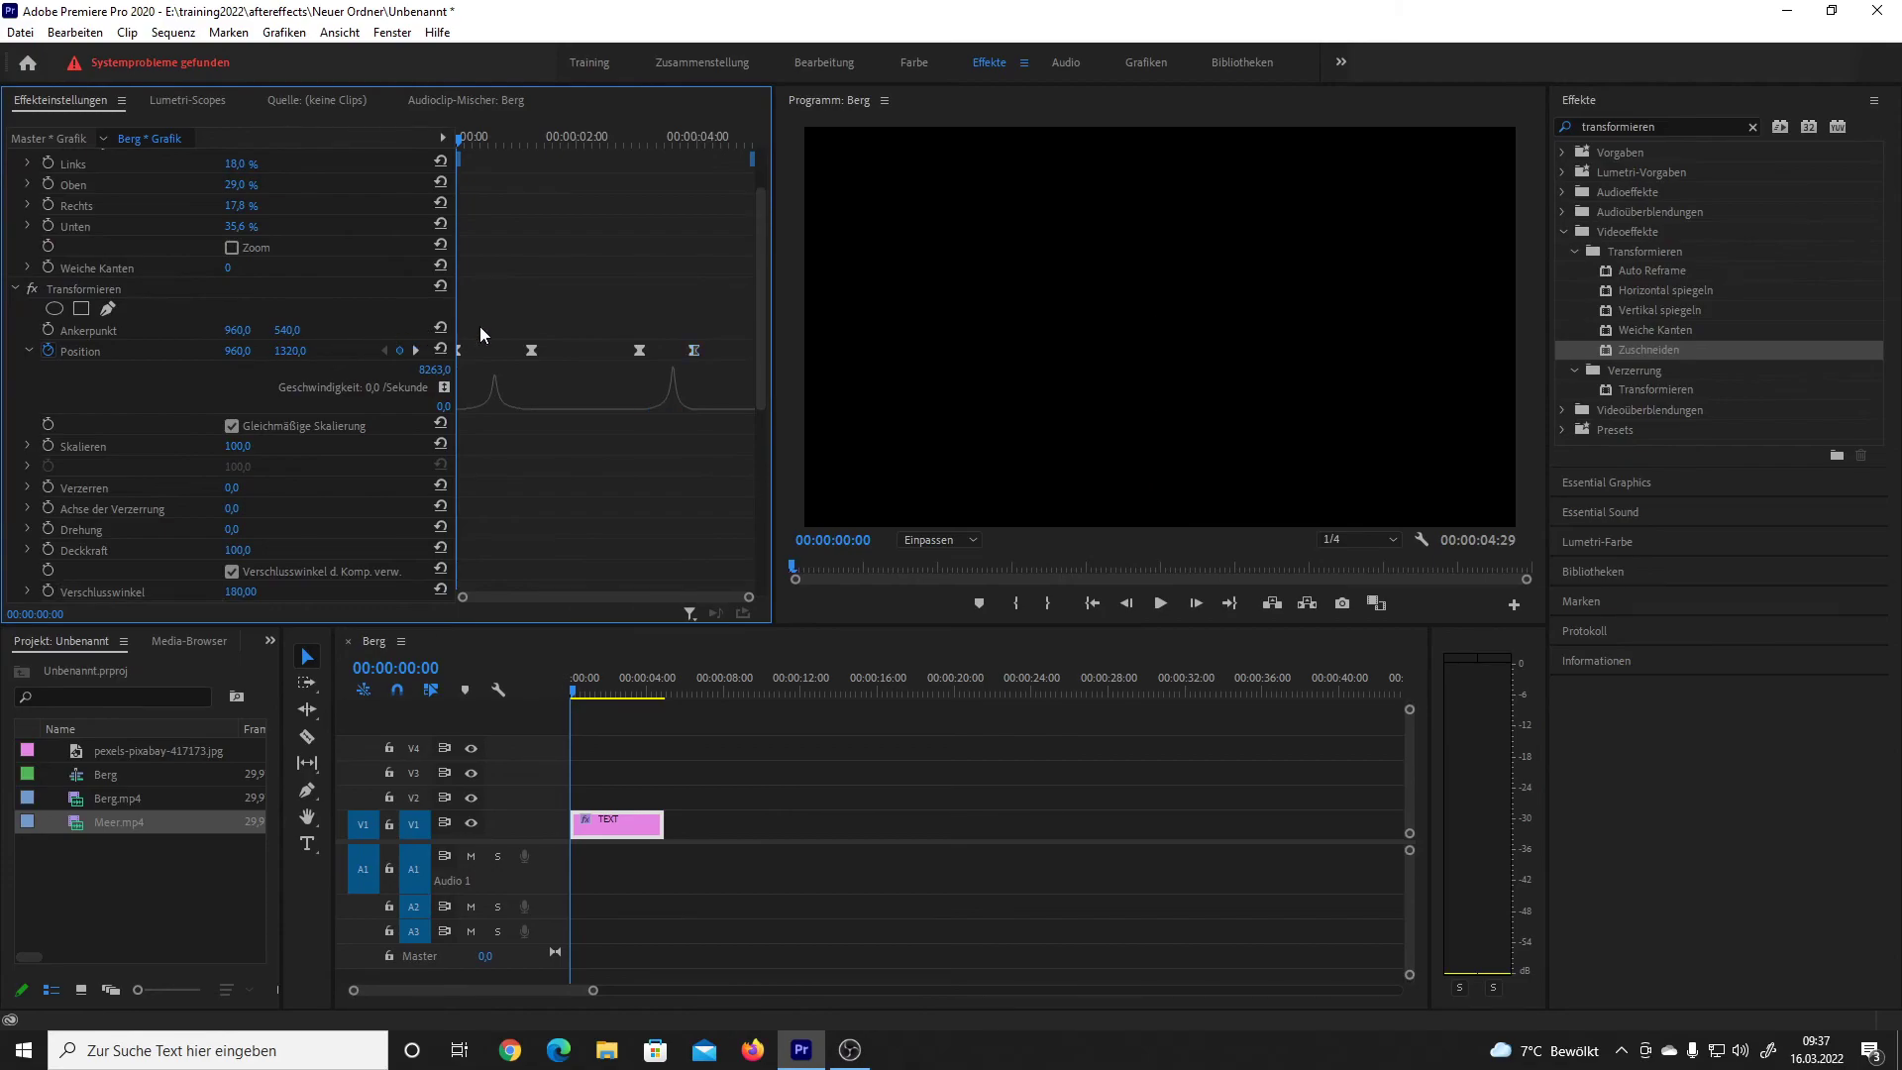
key(ctrl+z)
key(ctrl+z)
key(space)
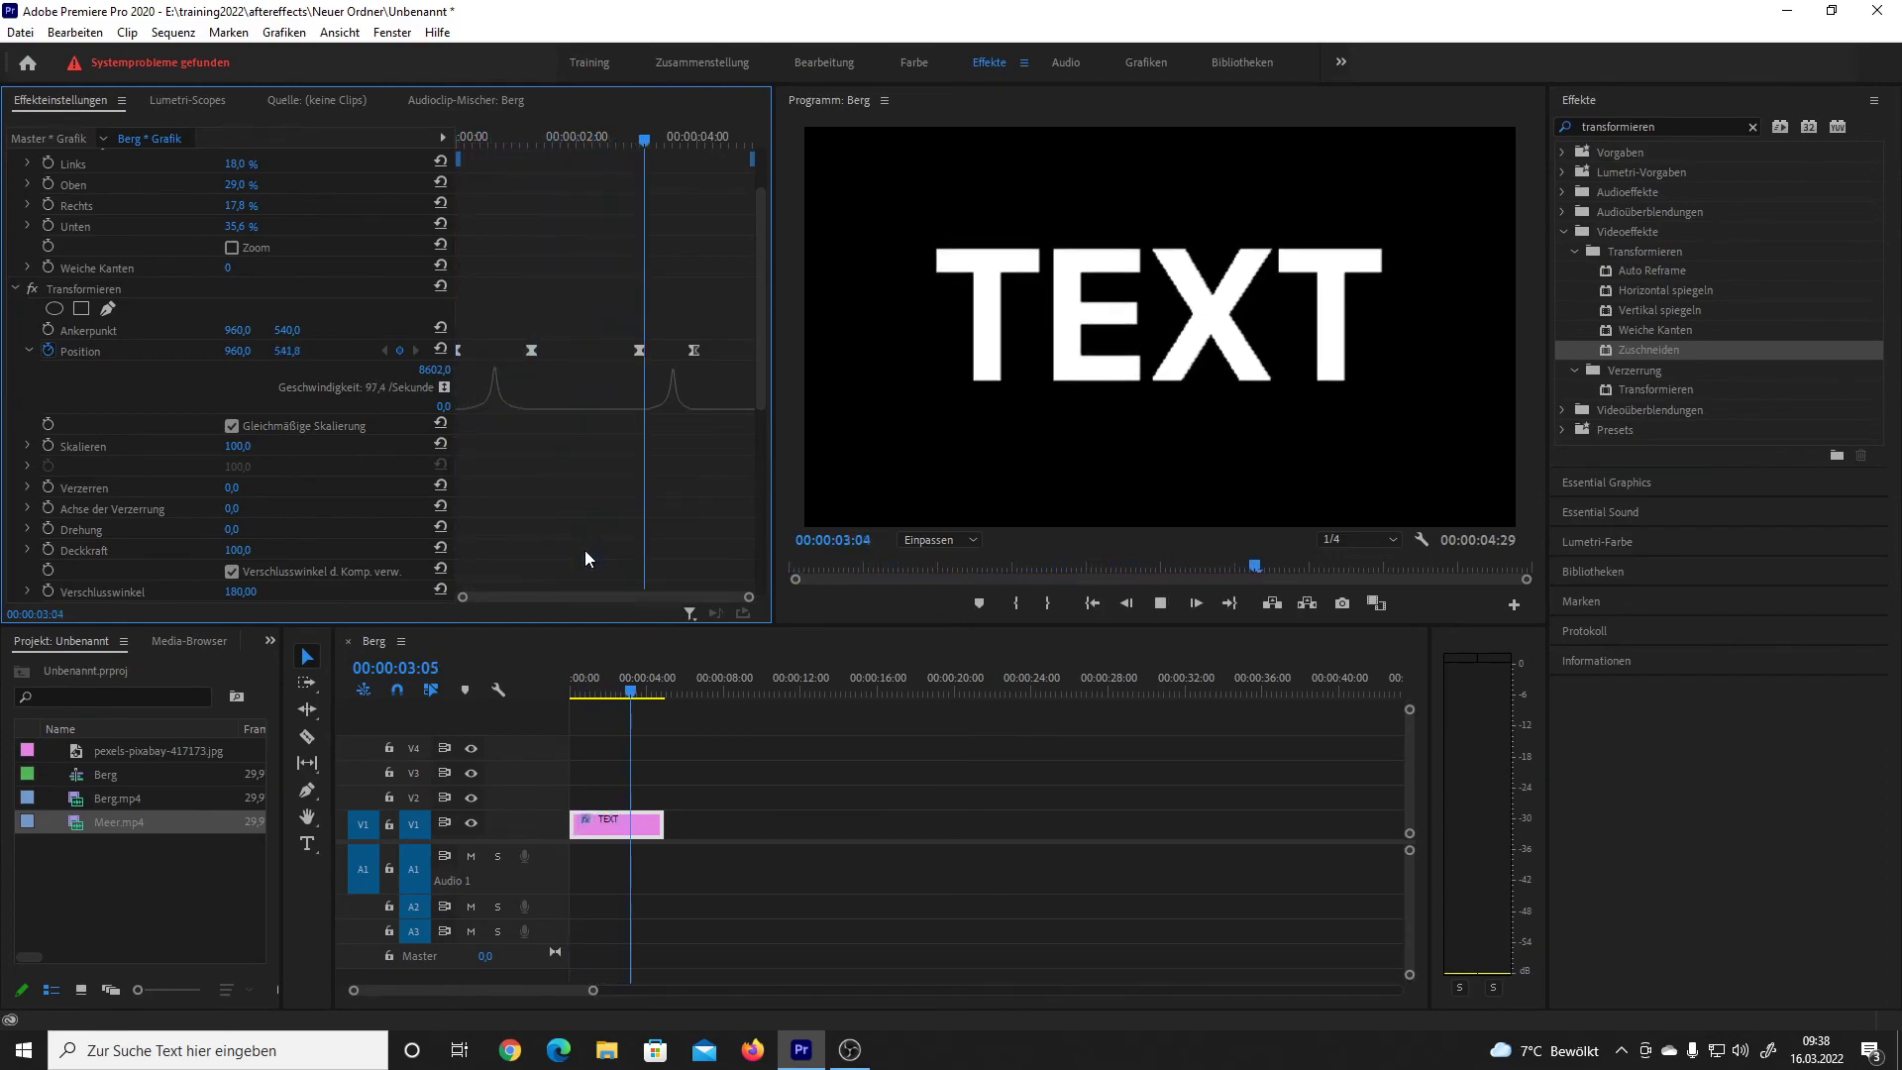
key(space)
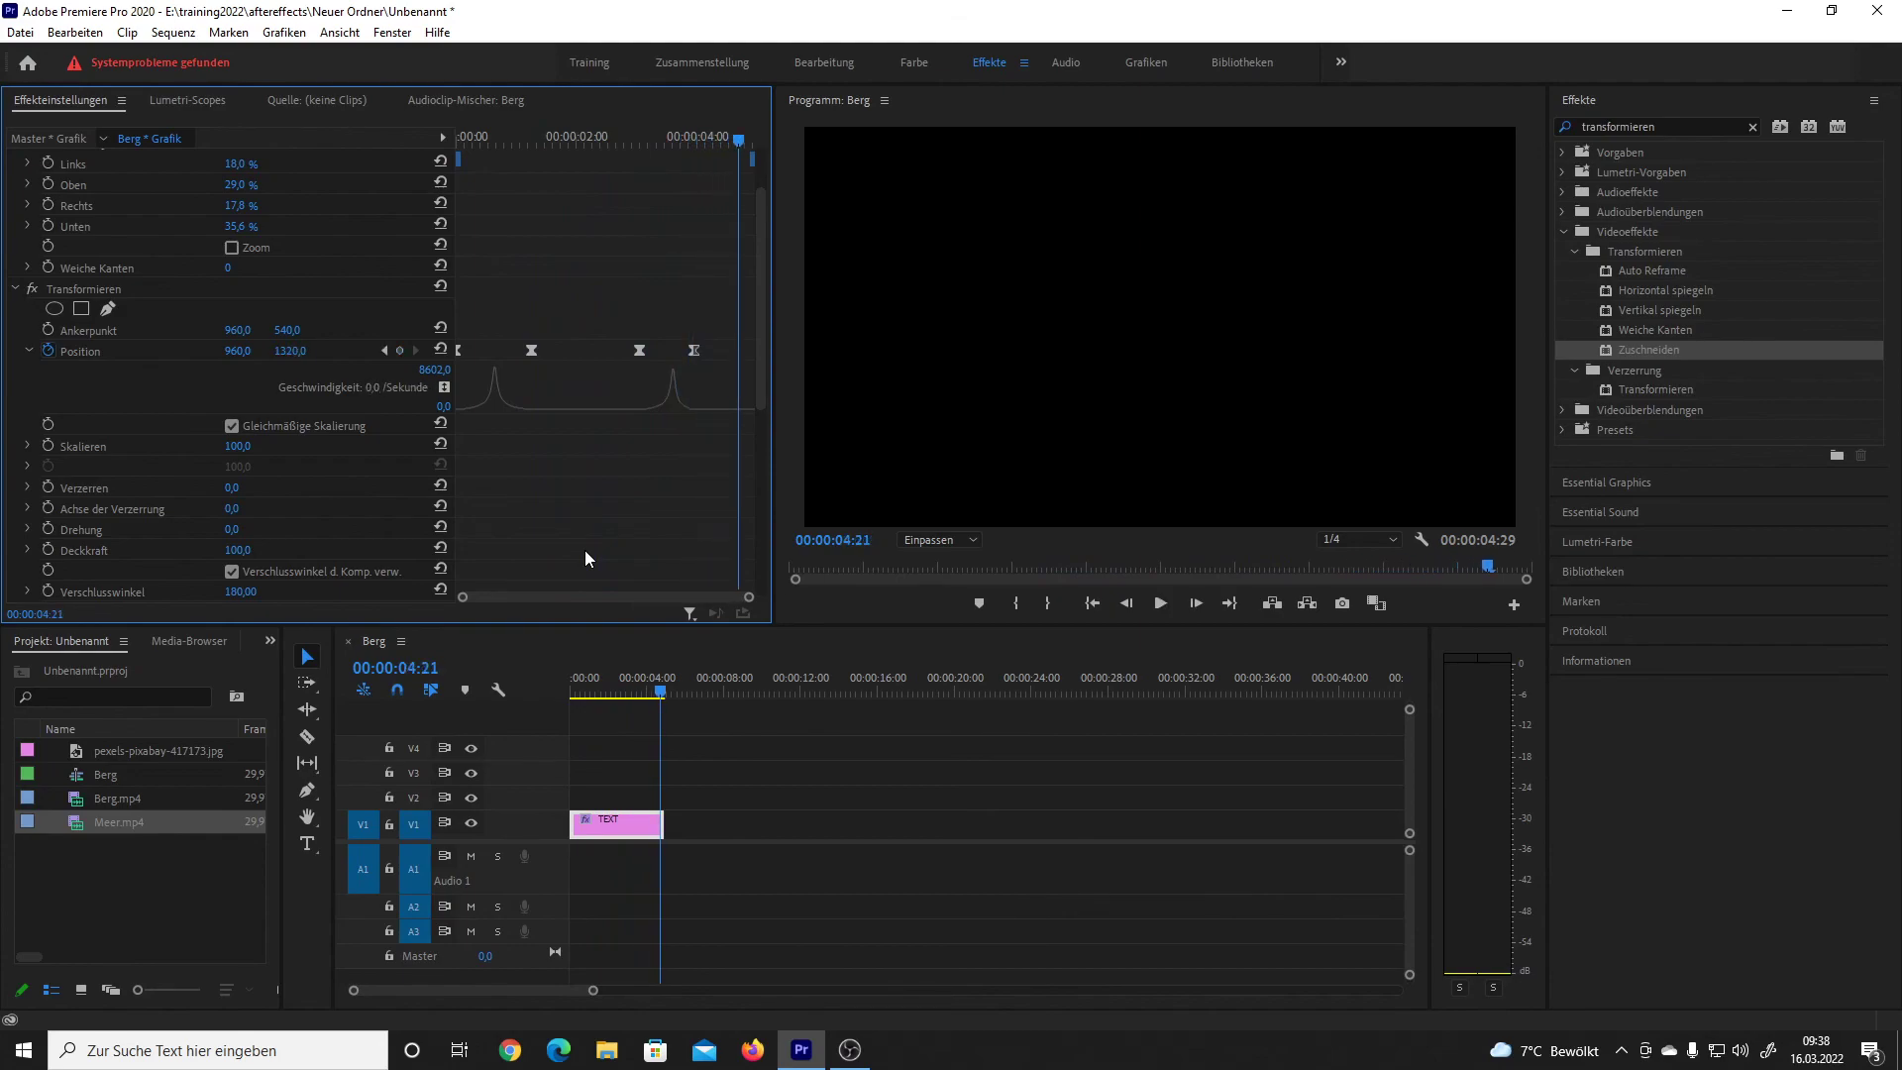